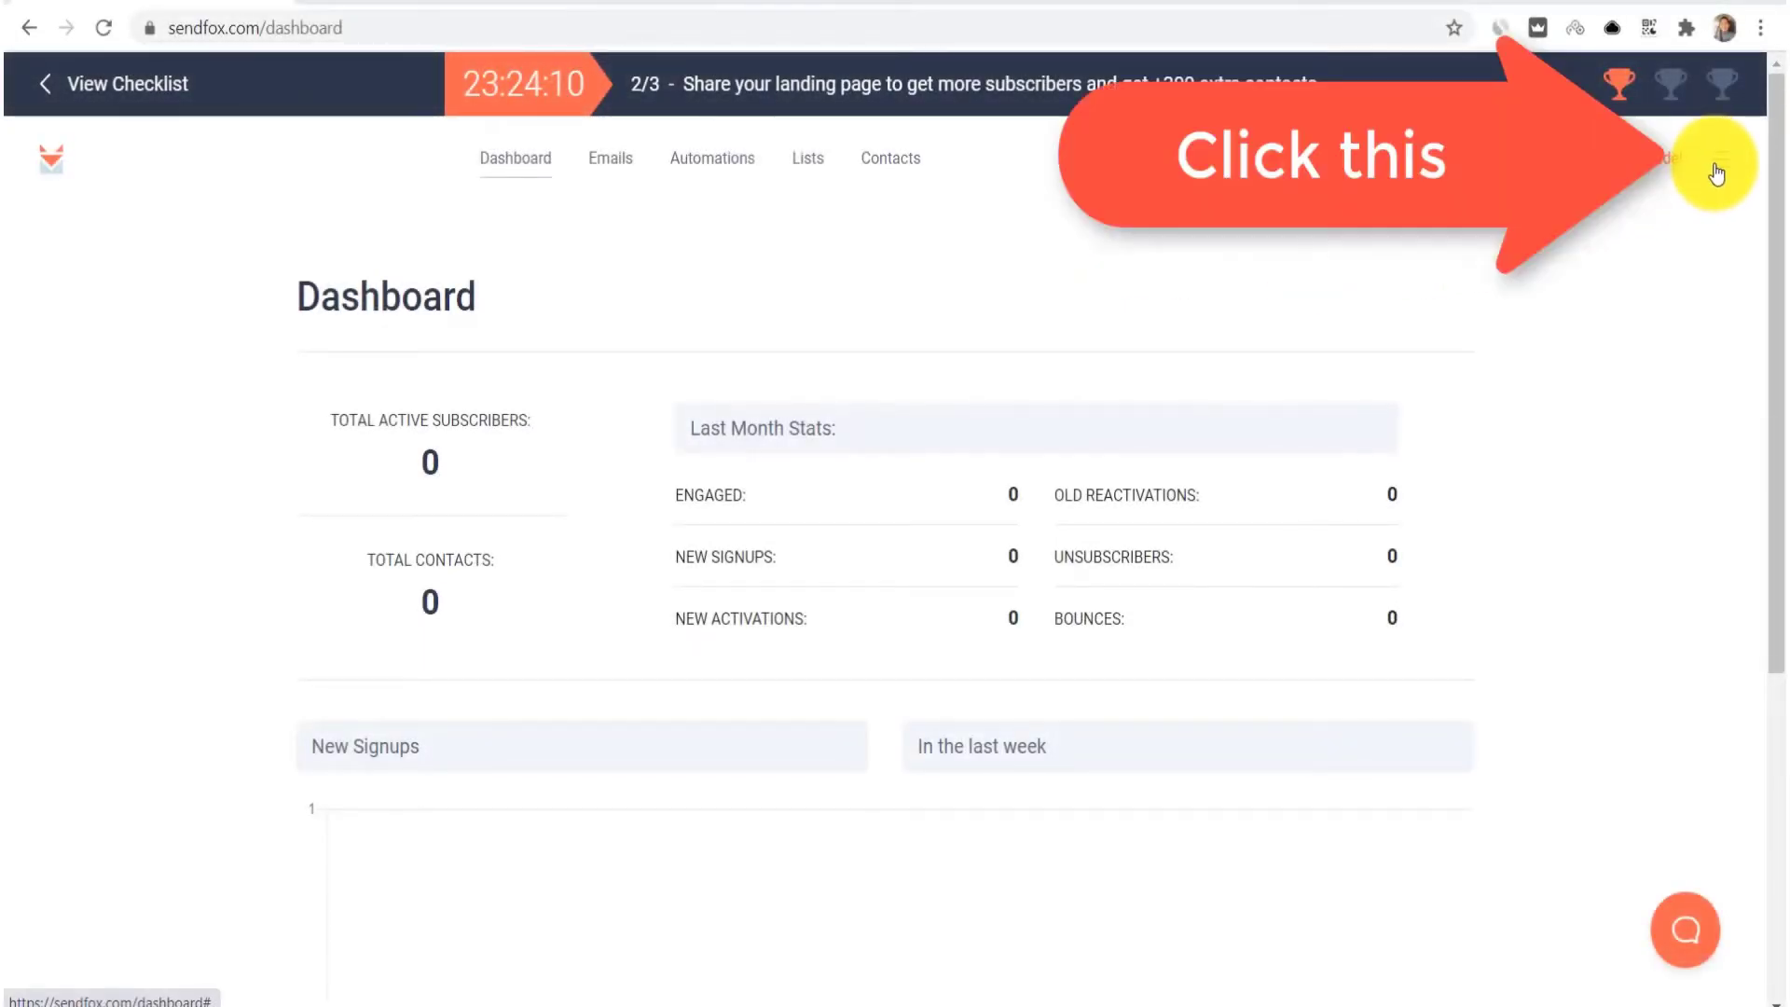
- Open the Settings page from the top-right account menu
left_click(1718, 170)
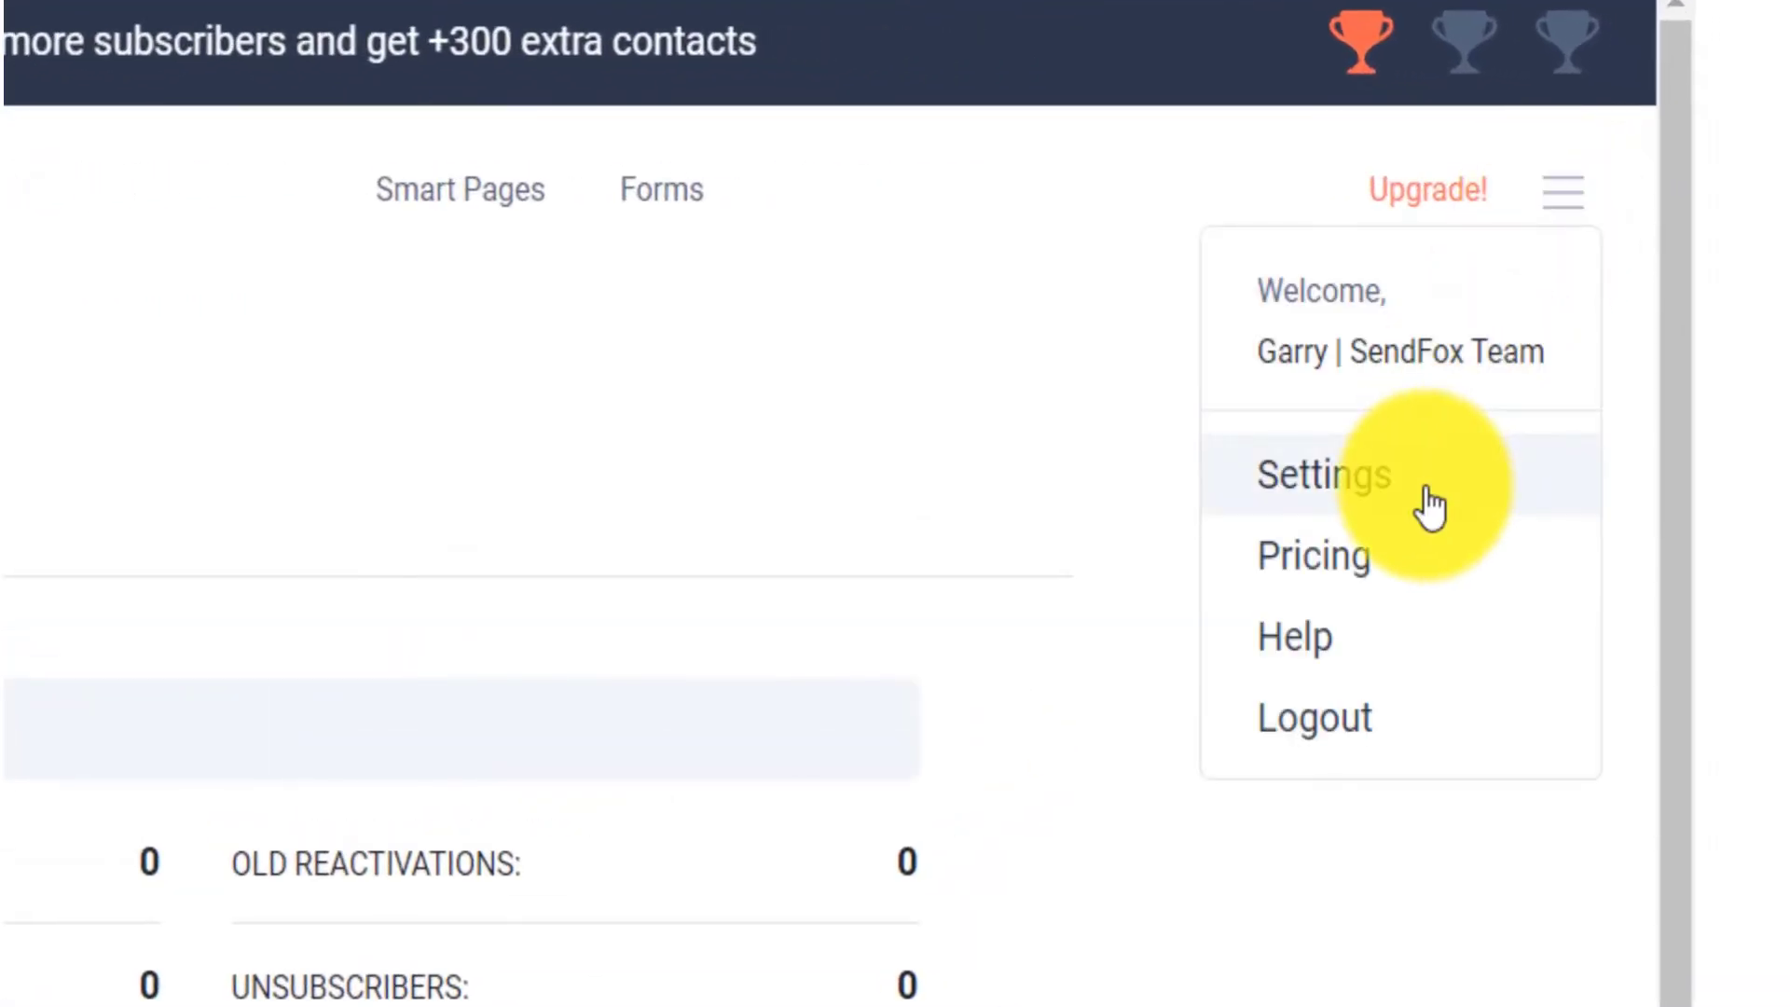
left_click(1430, 503)
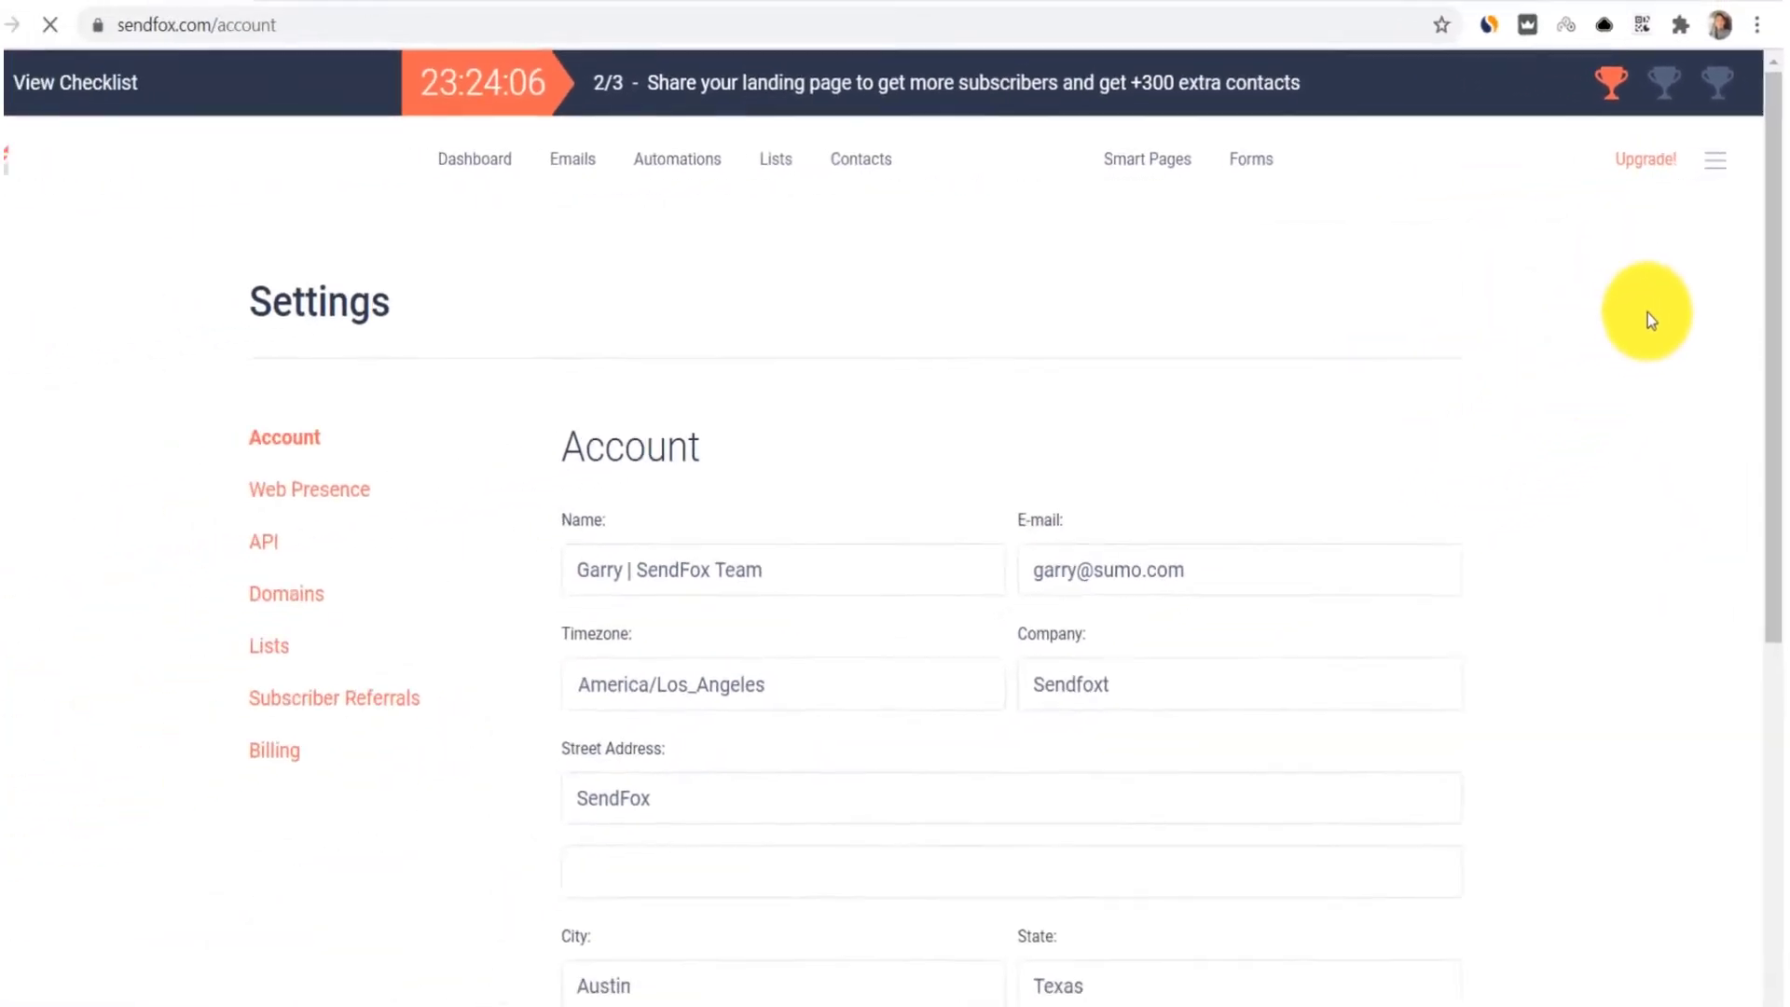
- Check the timezone options without changing them, then change the company name to Sendfoxteam
scroll(1651, 309, "down", 2)
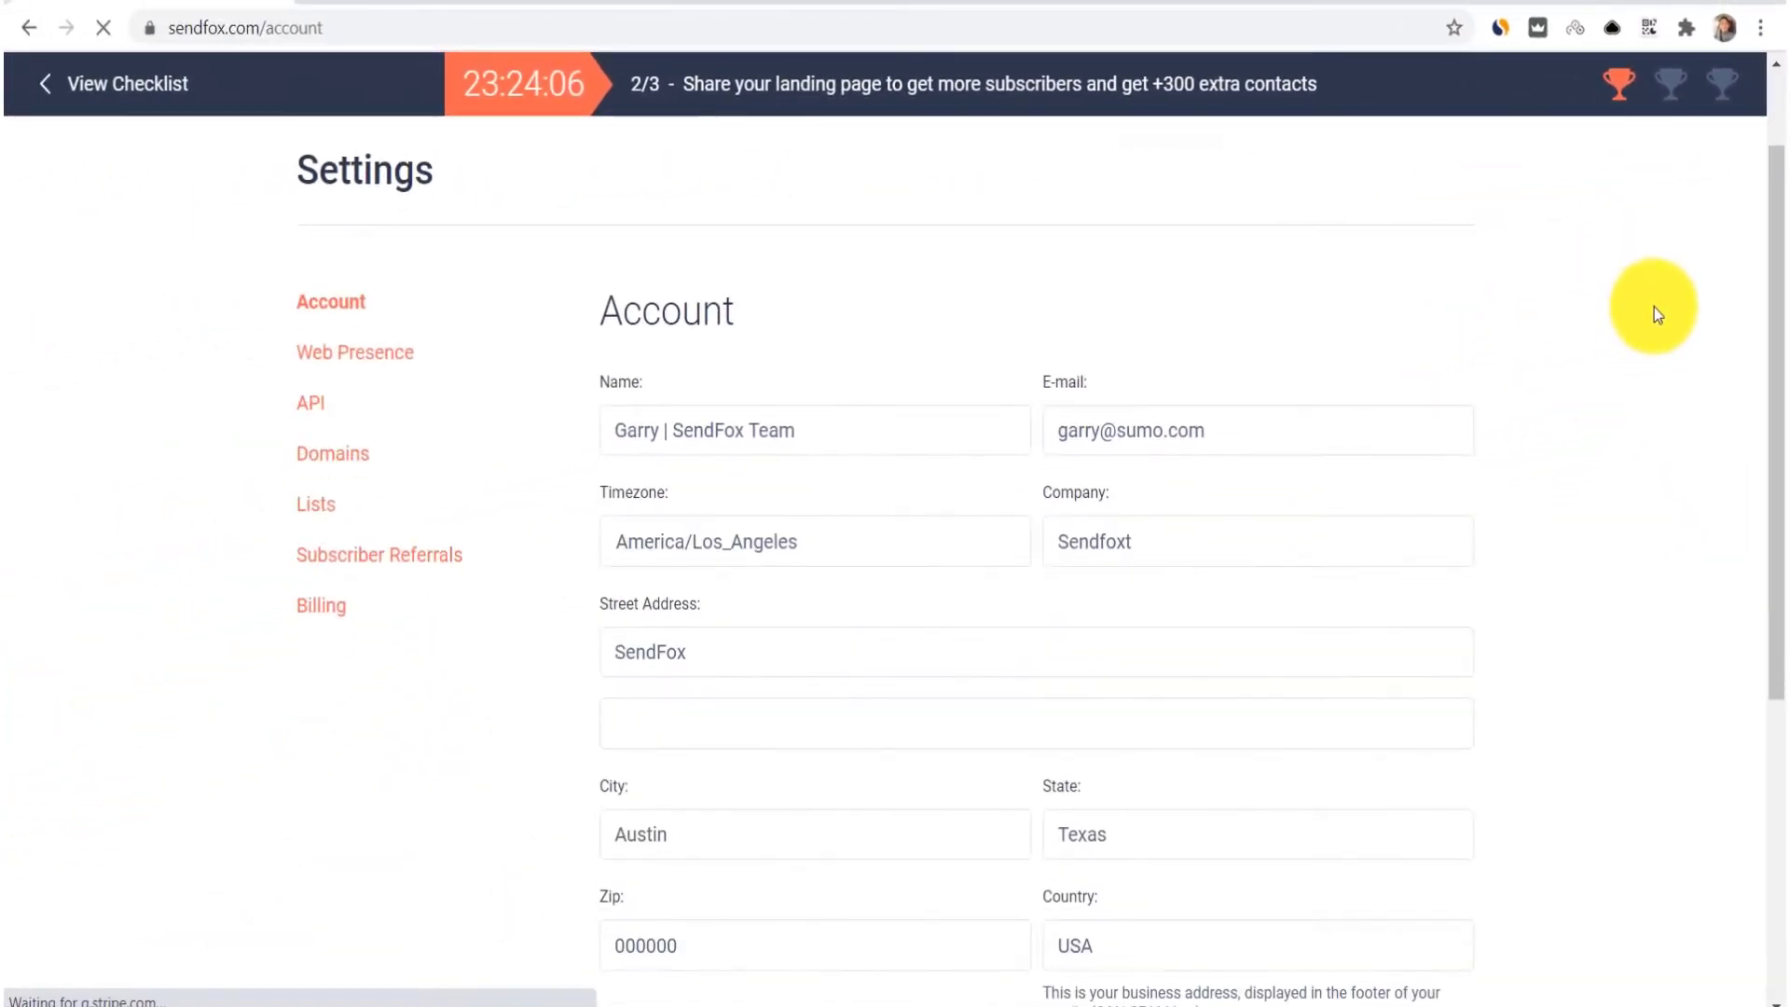
left_click(881, 541)
left_click(881, 541)
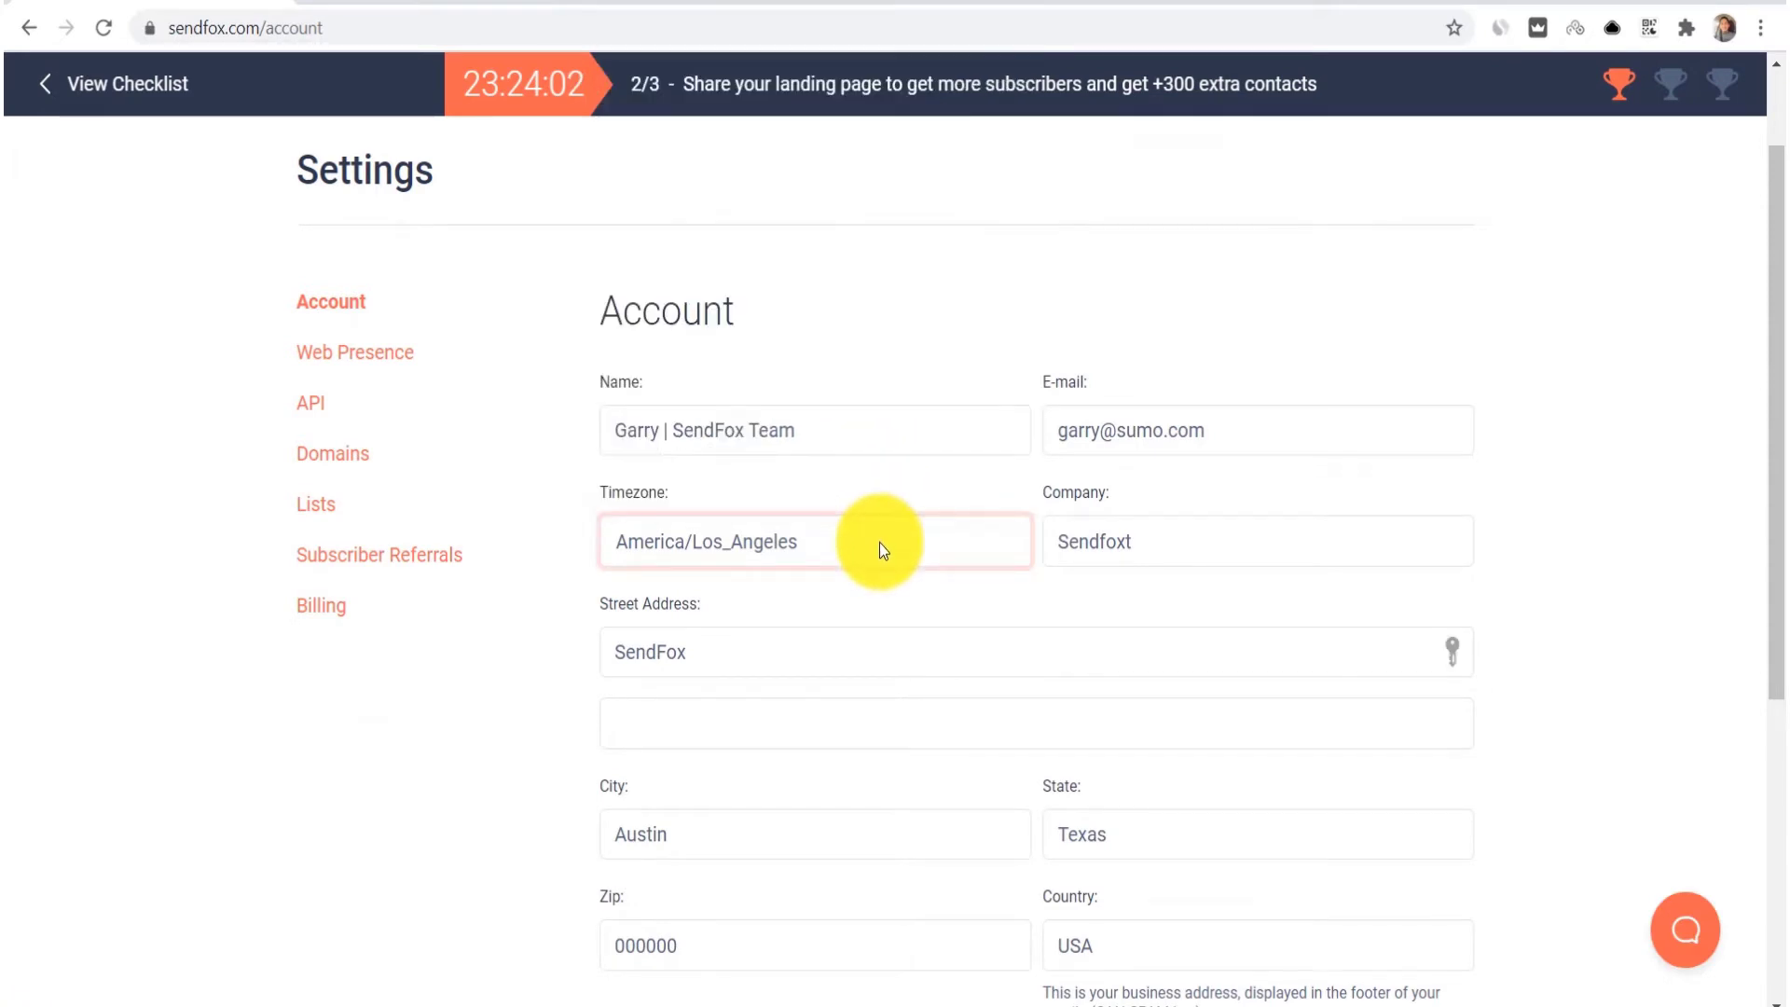
left_click(1170, 538)
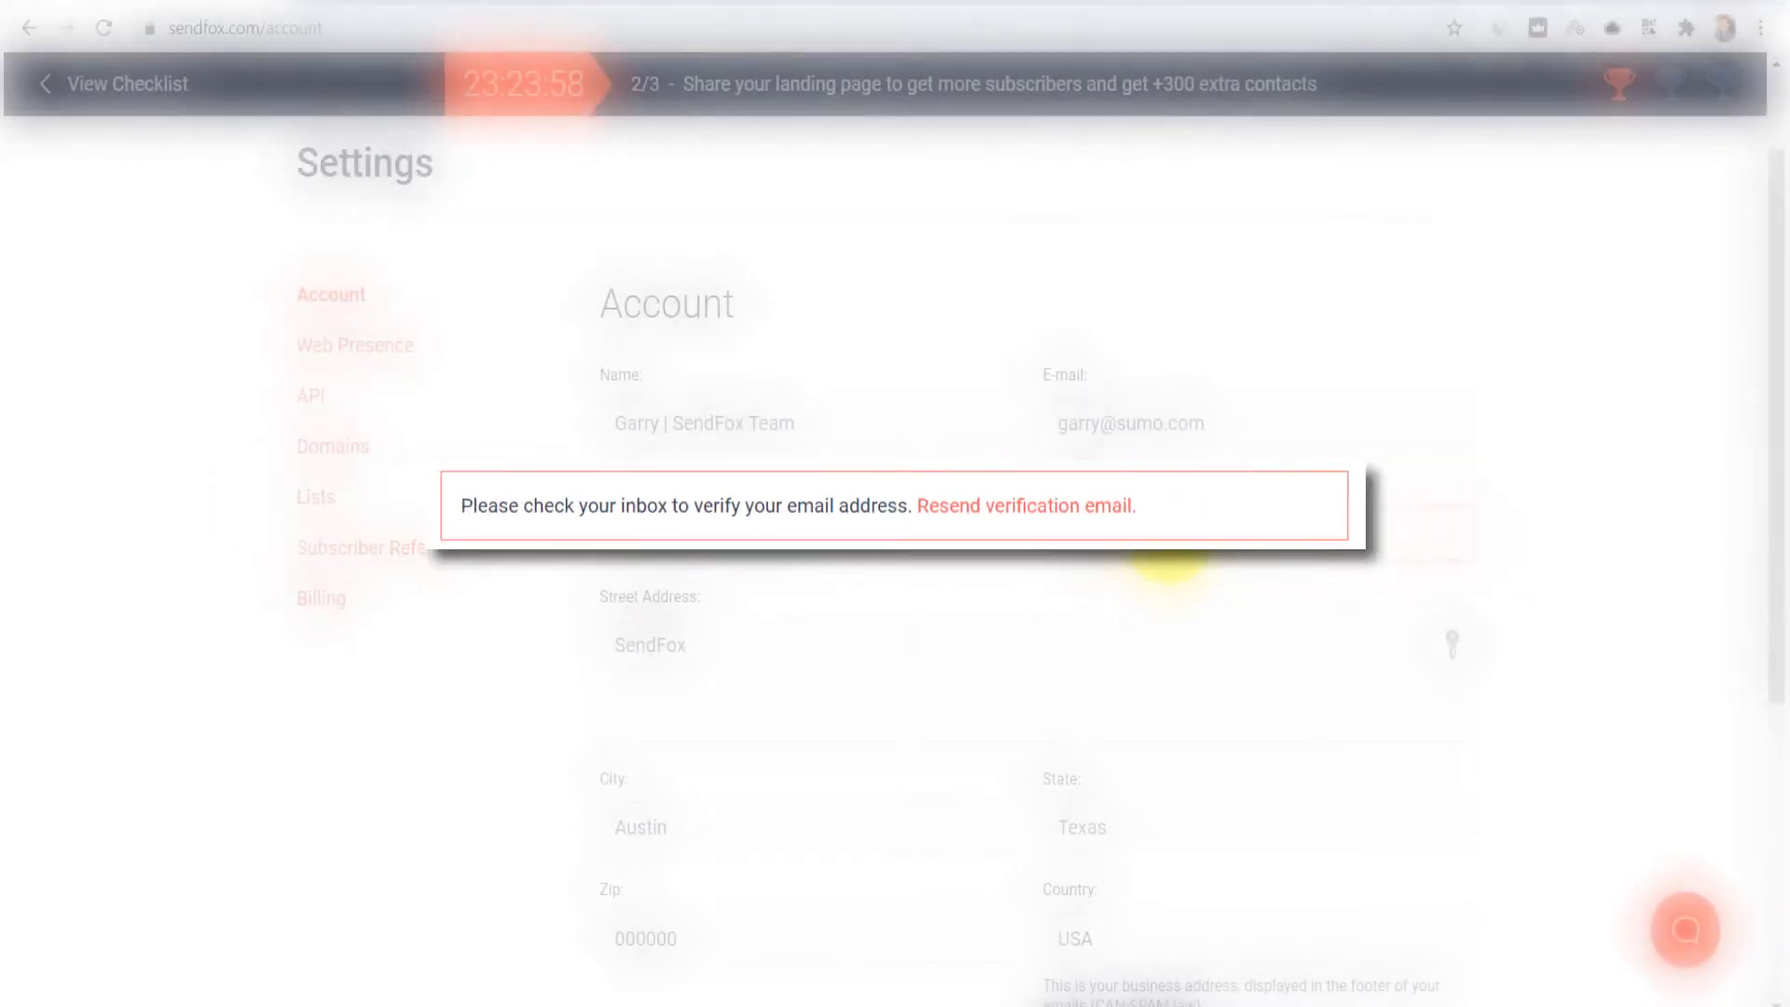
- Set the custom URL to SendFoxTeam and toggle the weekly stats subscription off and back on
scroll(1170, 538, "down", 4)
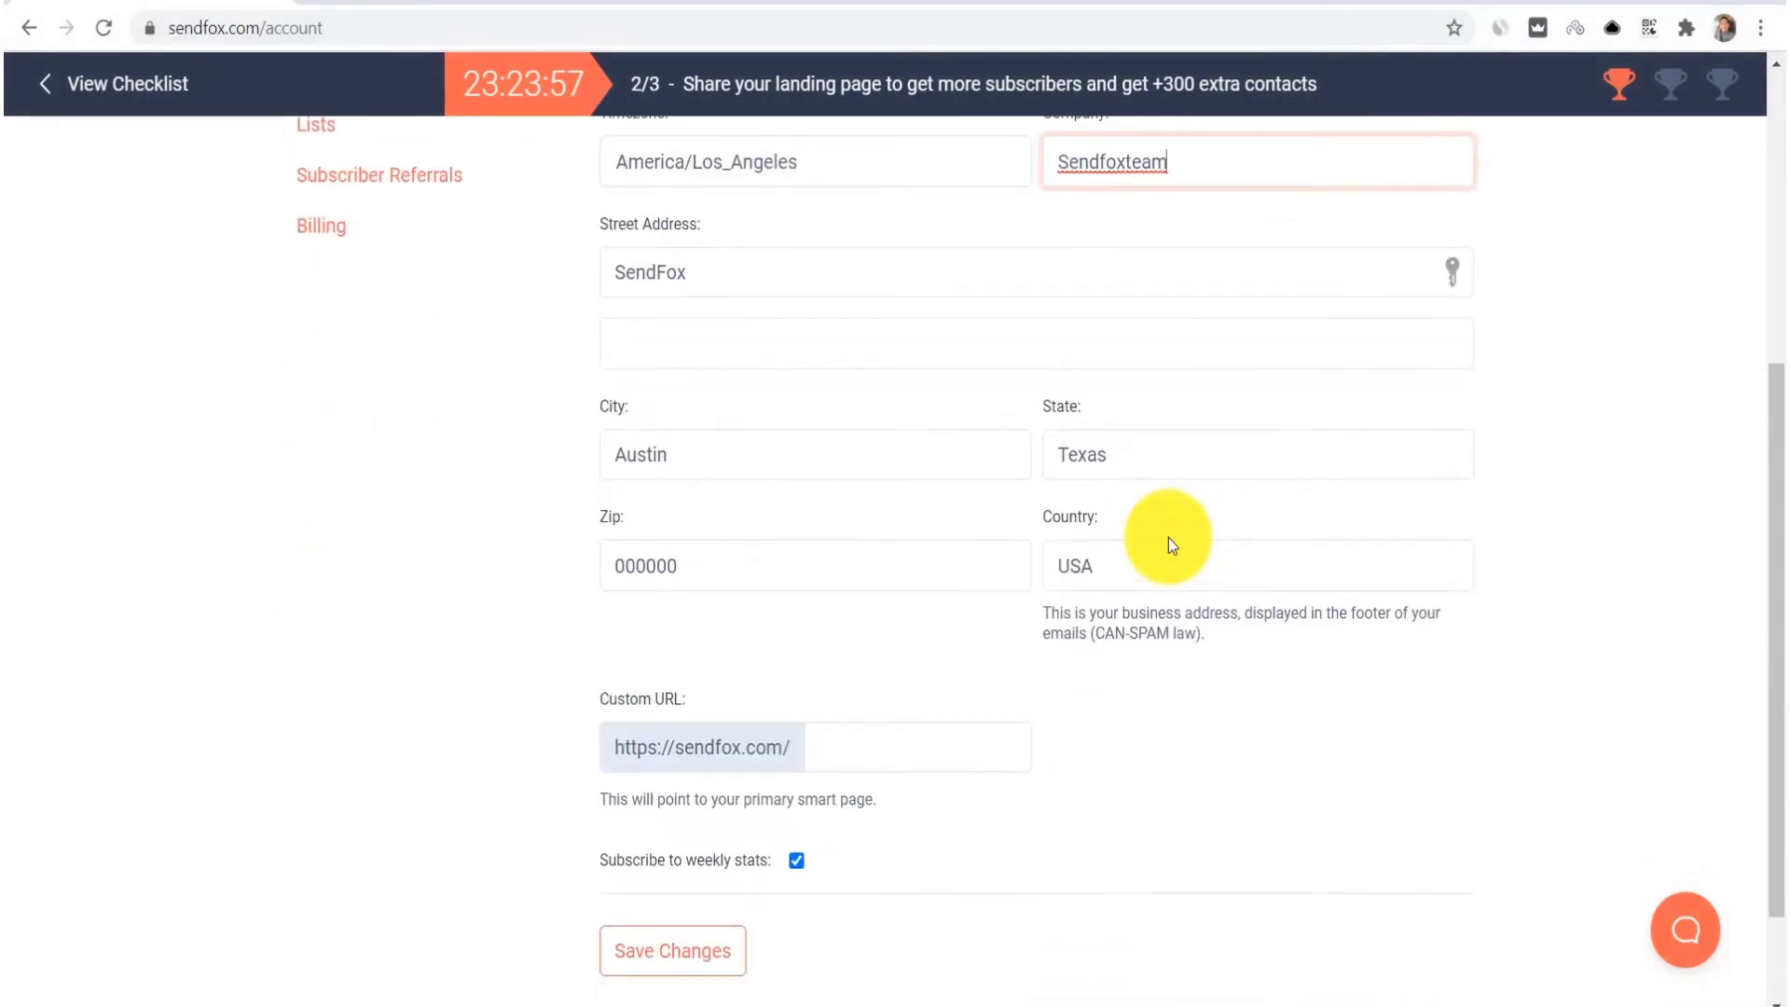
left_click(956, 751)
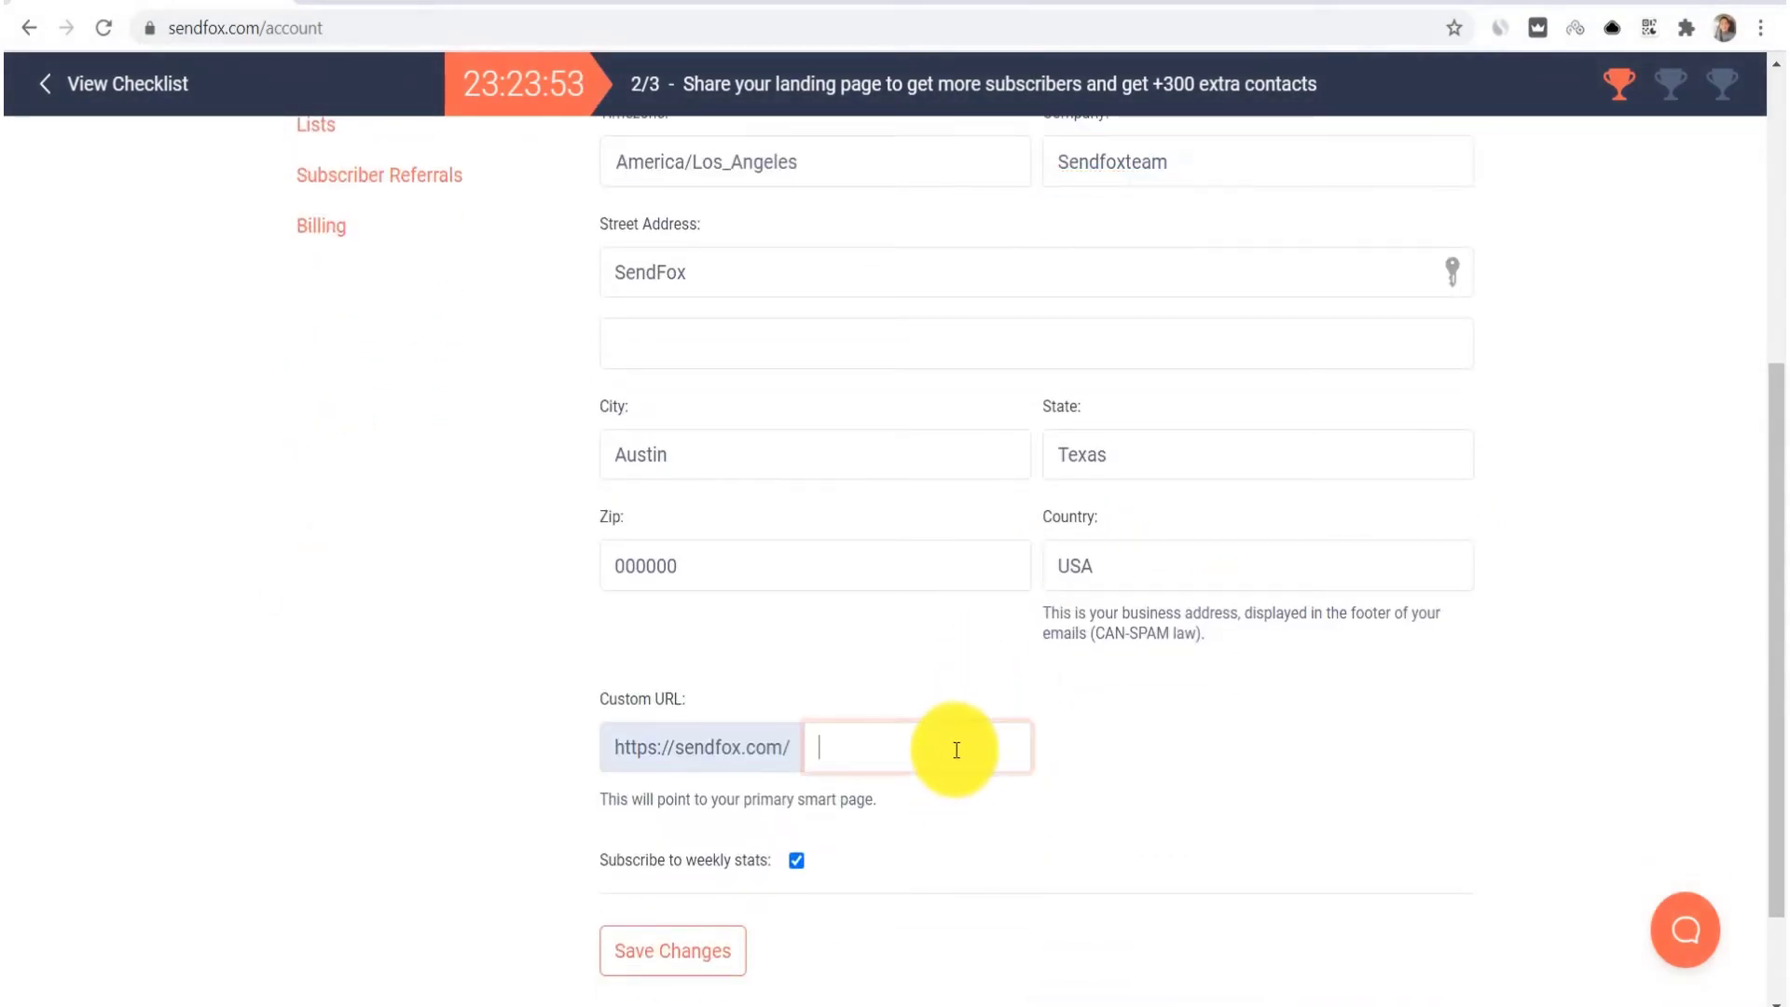
type("SendFoxTeam")
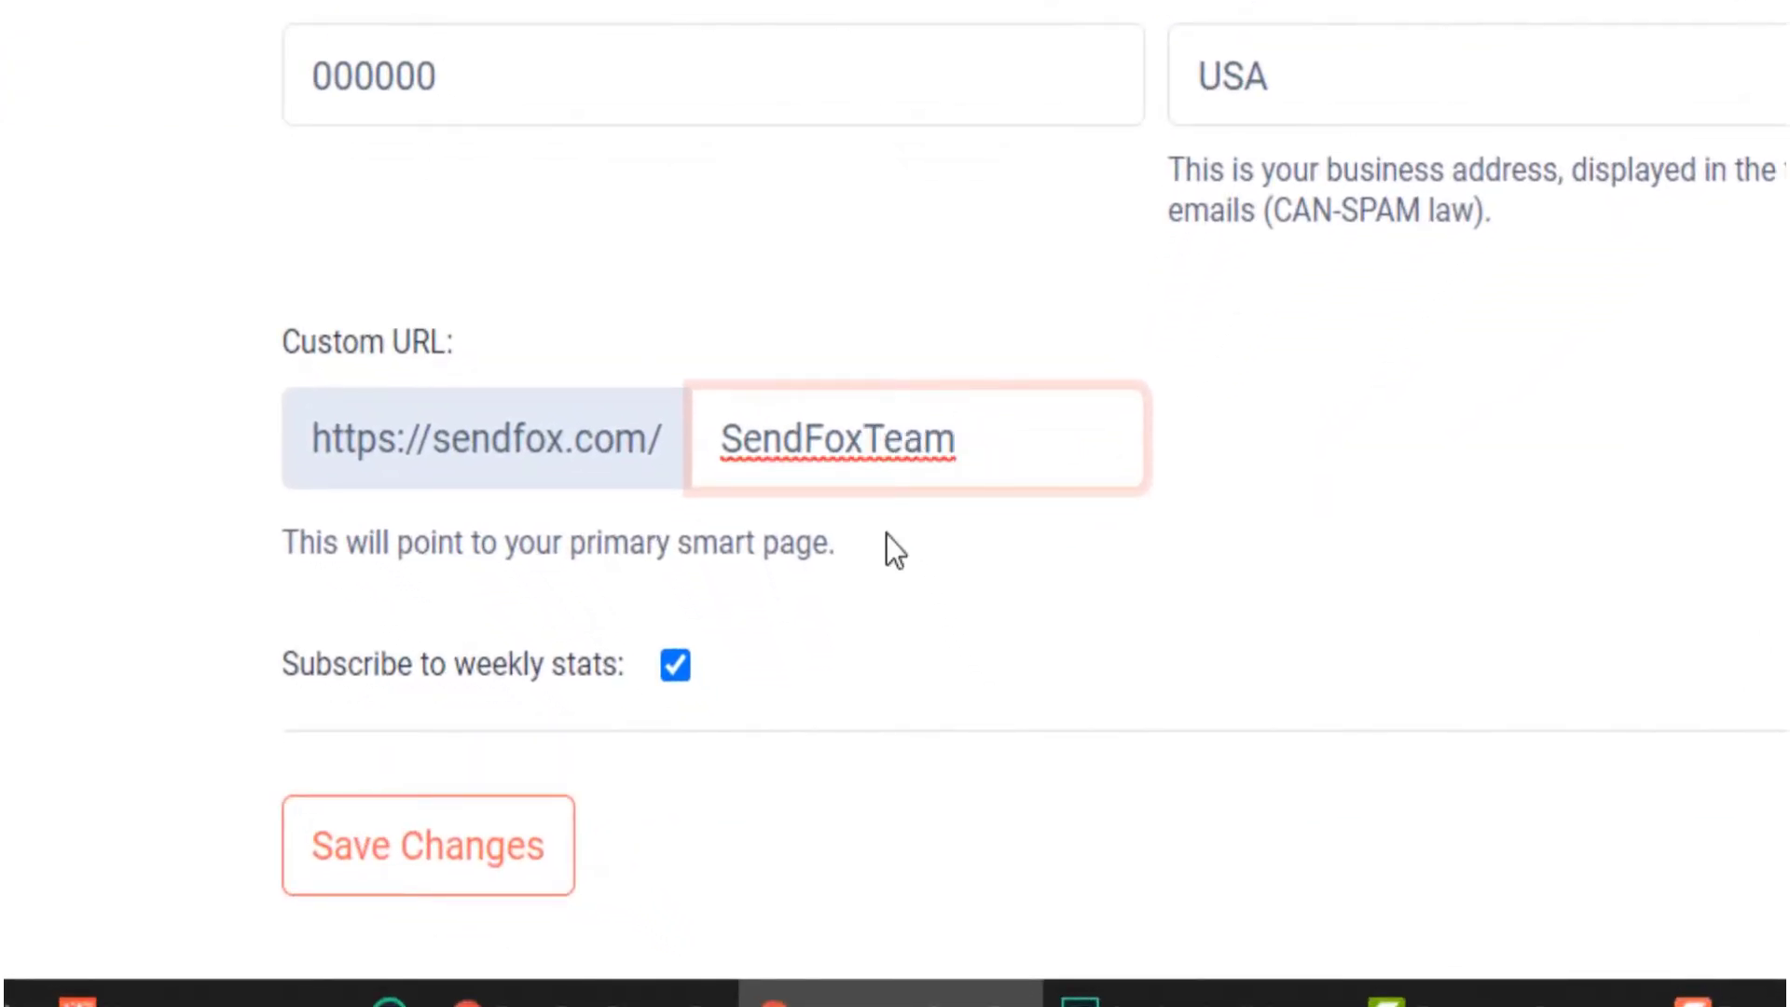
left_click(673, 666)
left_click(674, 666)
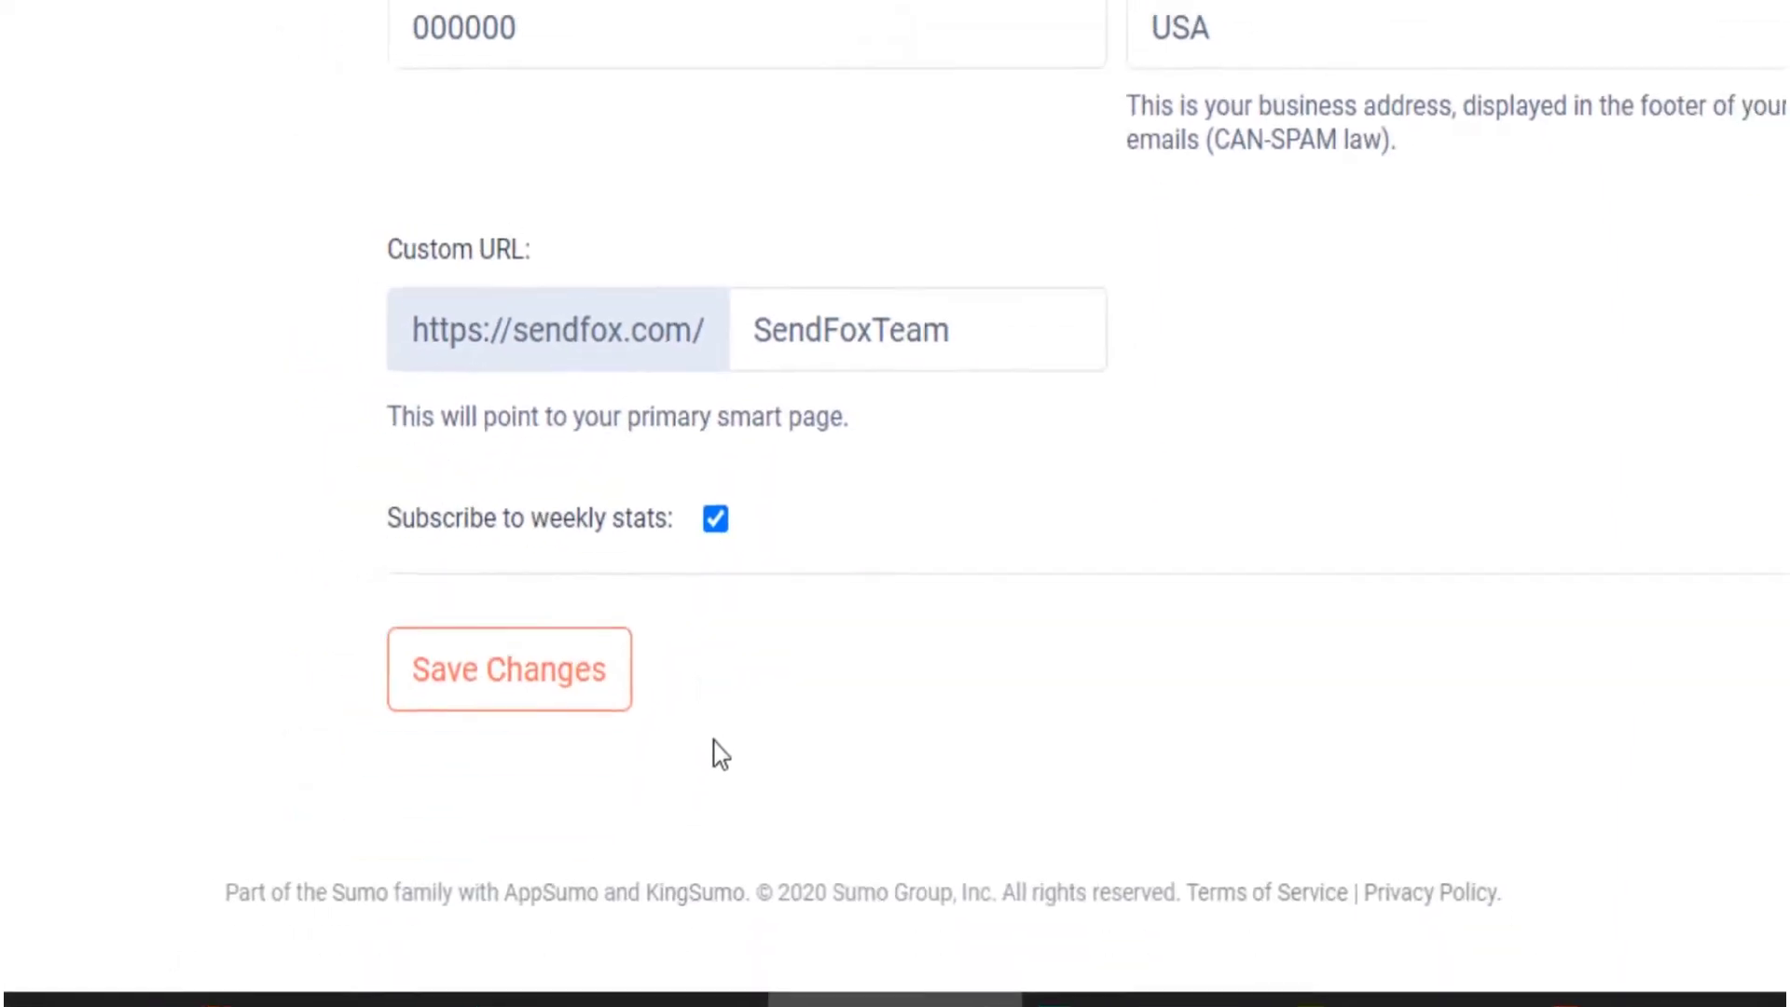
scroll(716, 580, "up", 15)
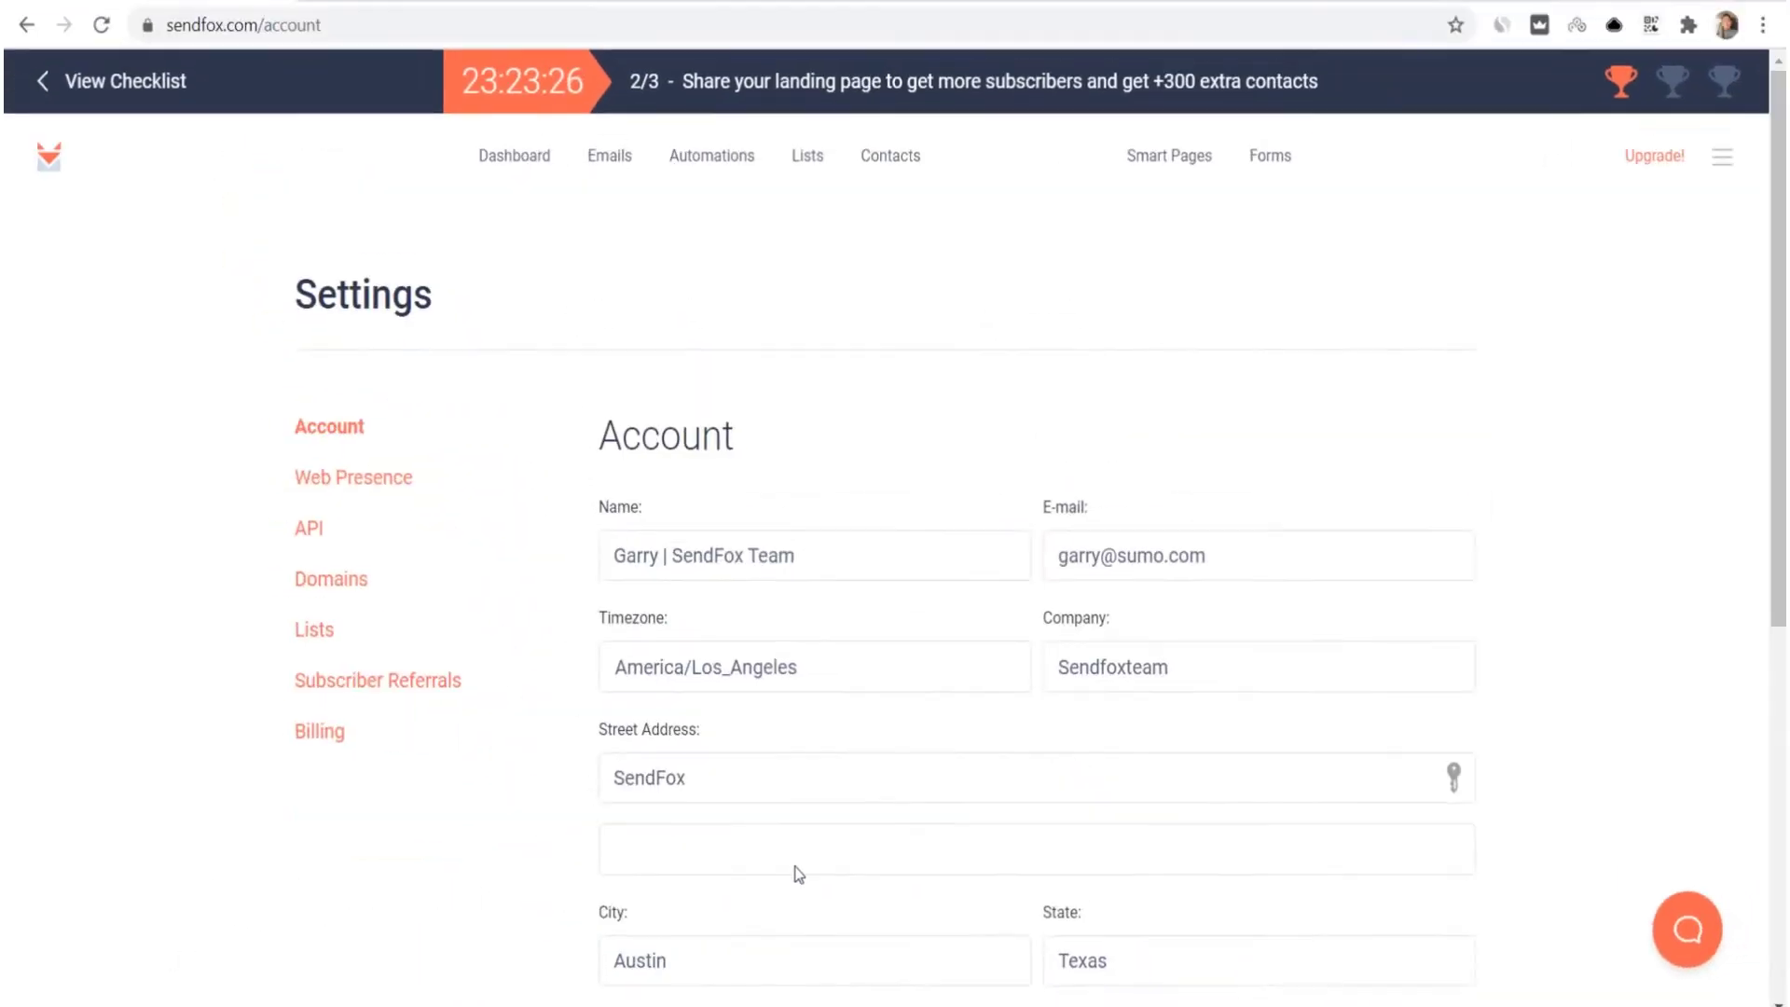
- Open Web Presence settings and view the options for the SendFox Blog content source
left_click(400, 483)
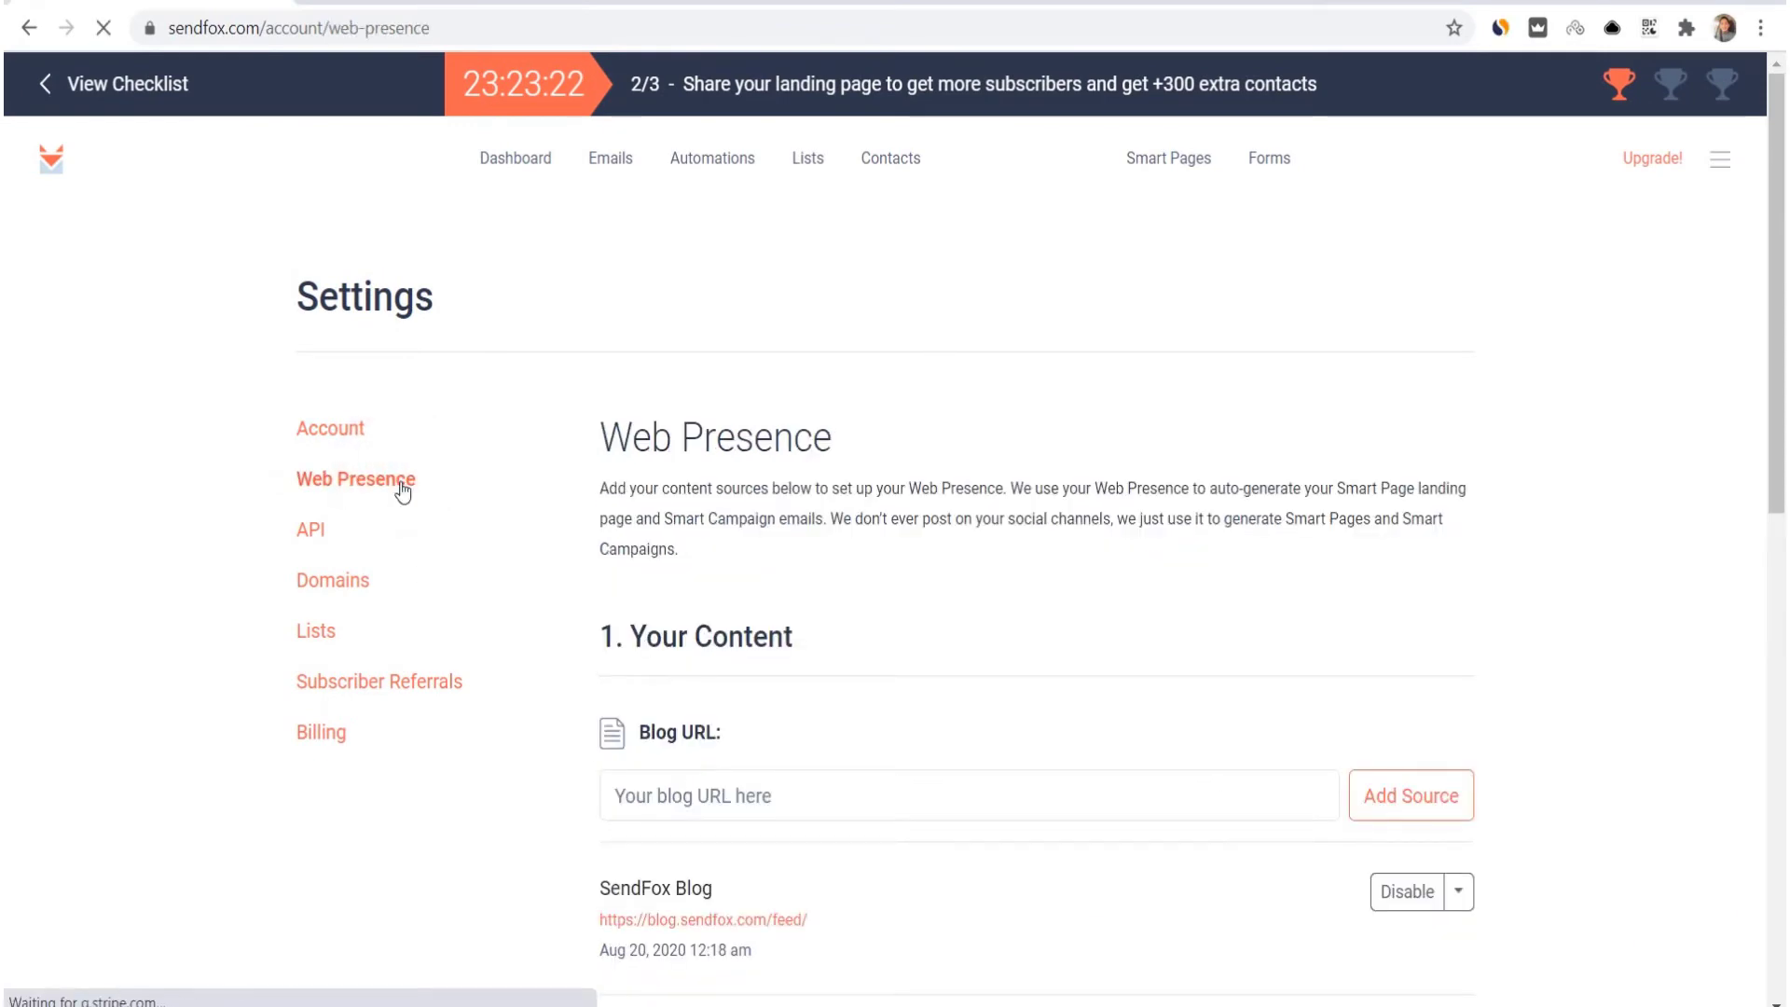
scroll(404, 490, "down", 3)
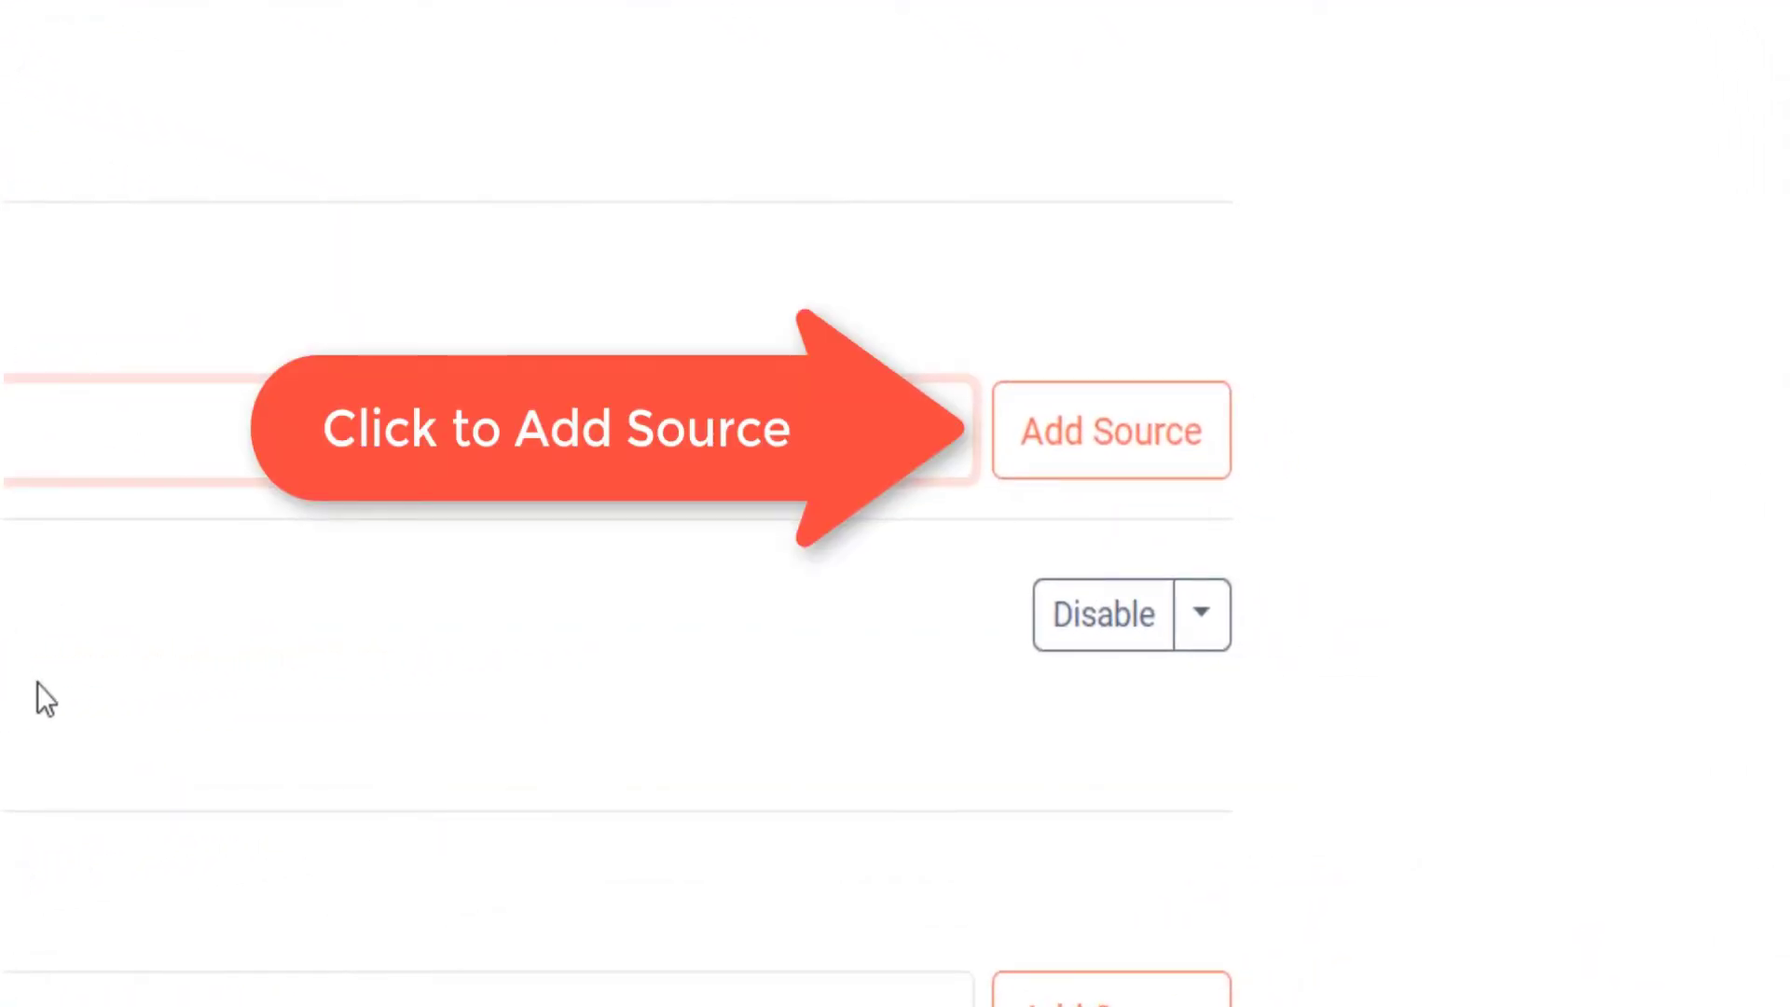
left_click(1206, 641)
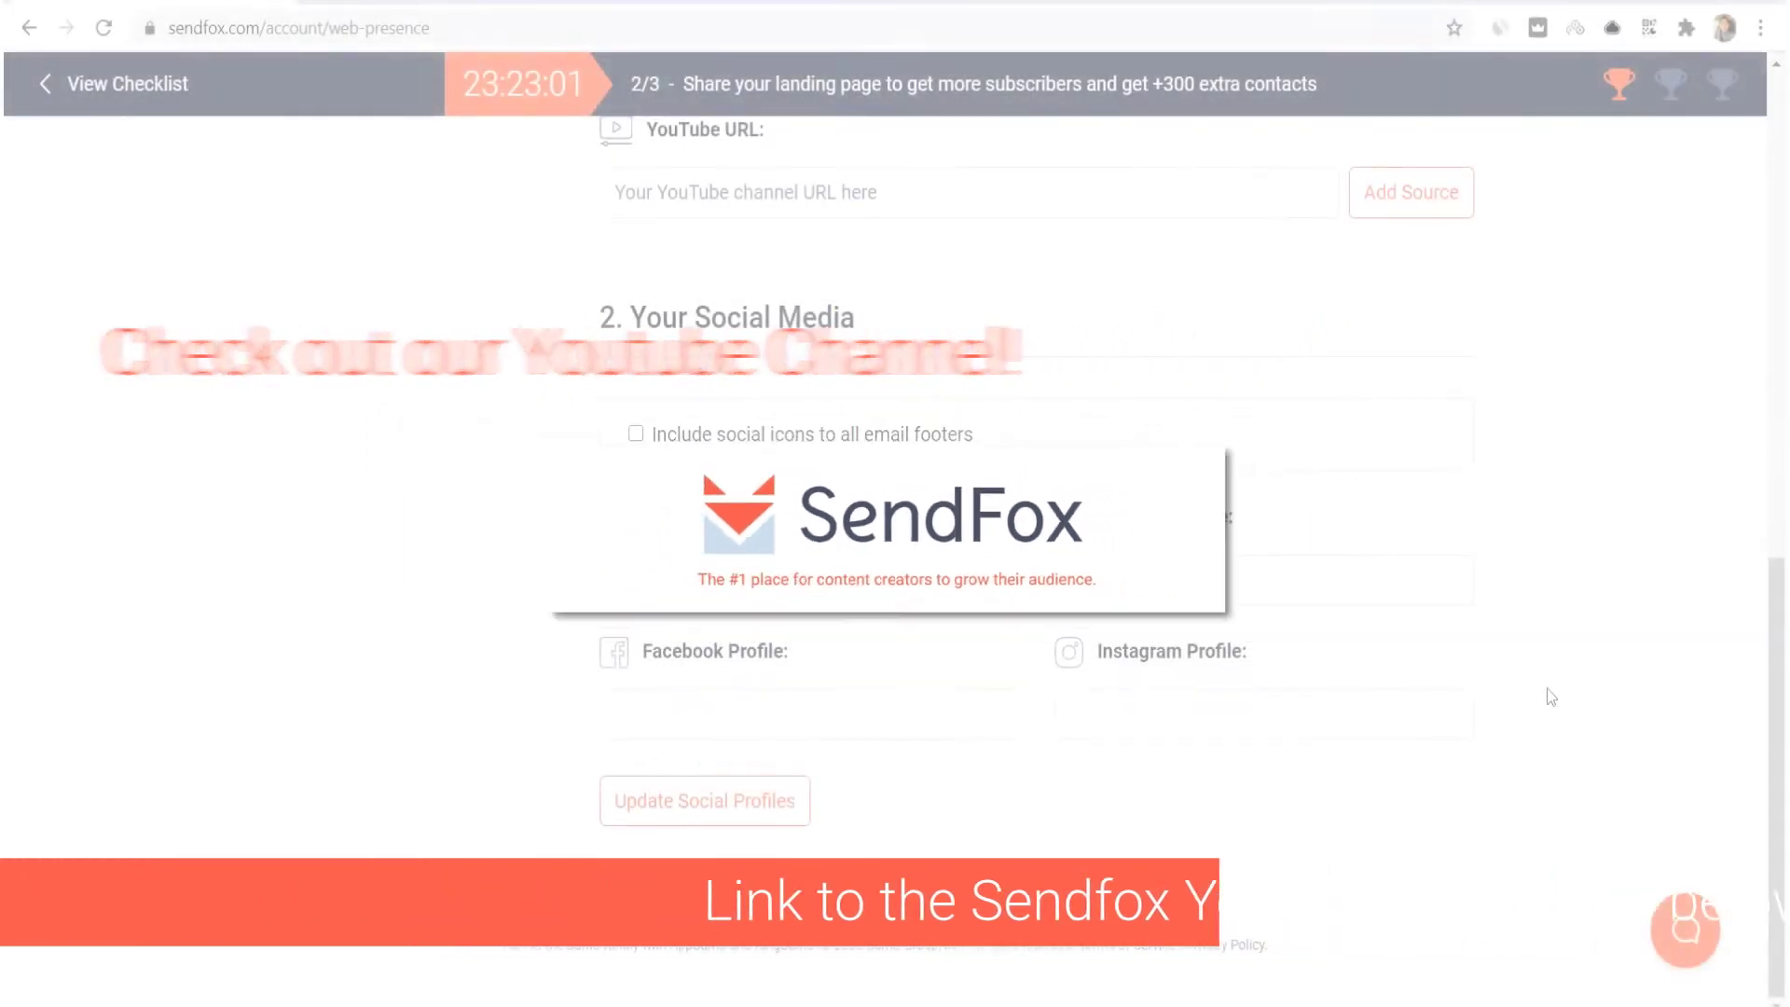
scroll(1547, 697, "up", 8)
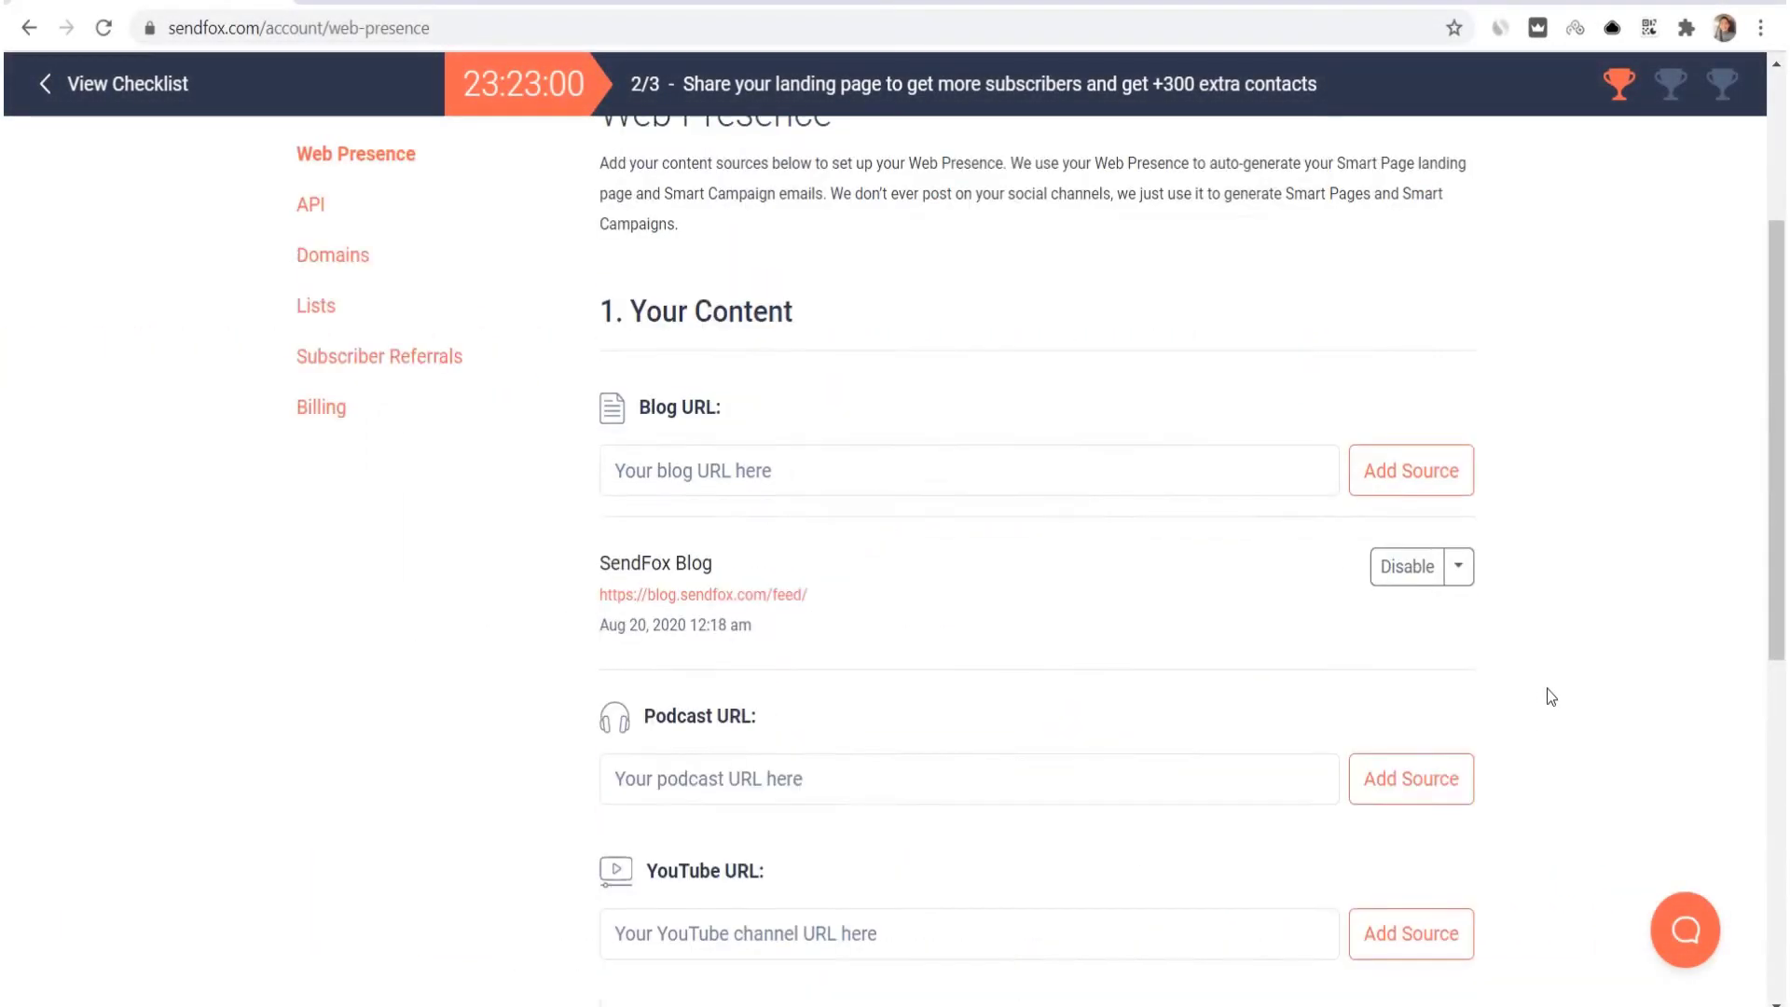
scroll(1547, 690, "up", 2)
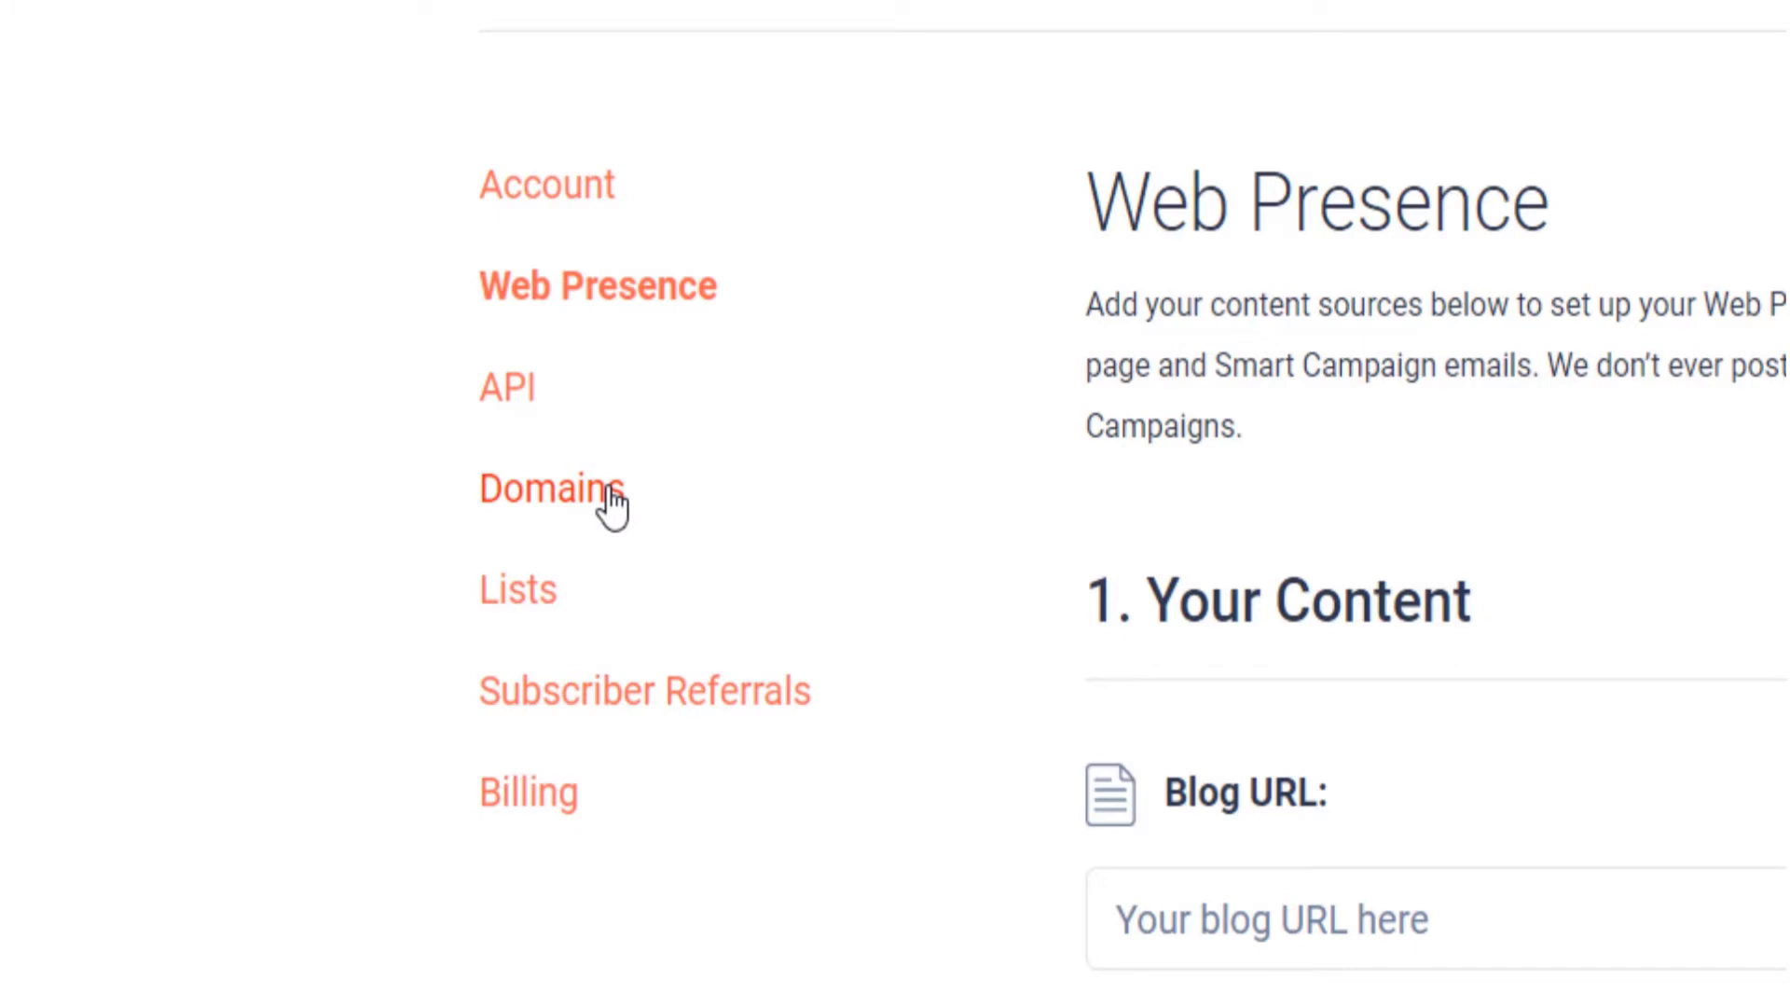
- Open Domains, select the mywebsite.com text, and start validating that domain
left_click(611, 504)
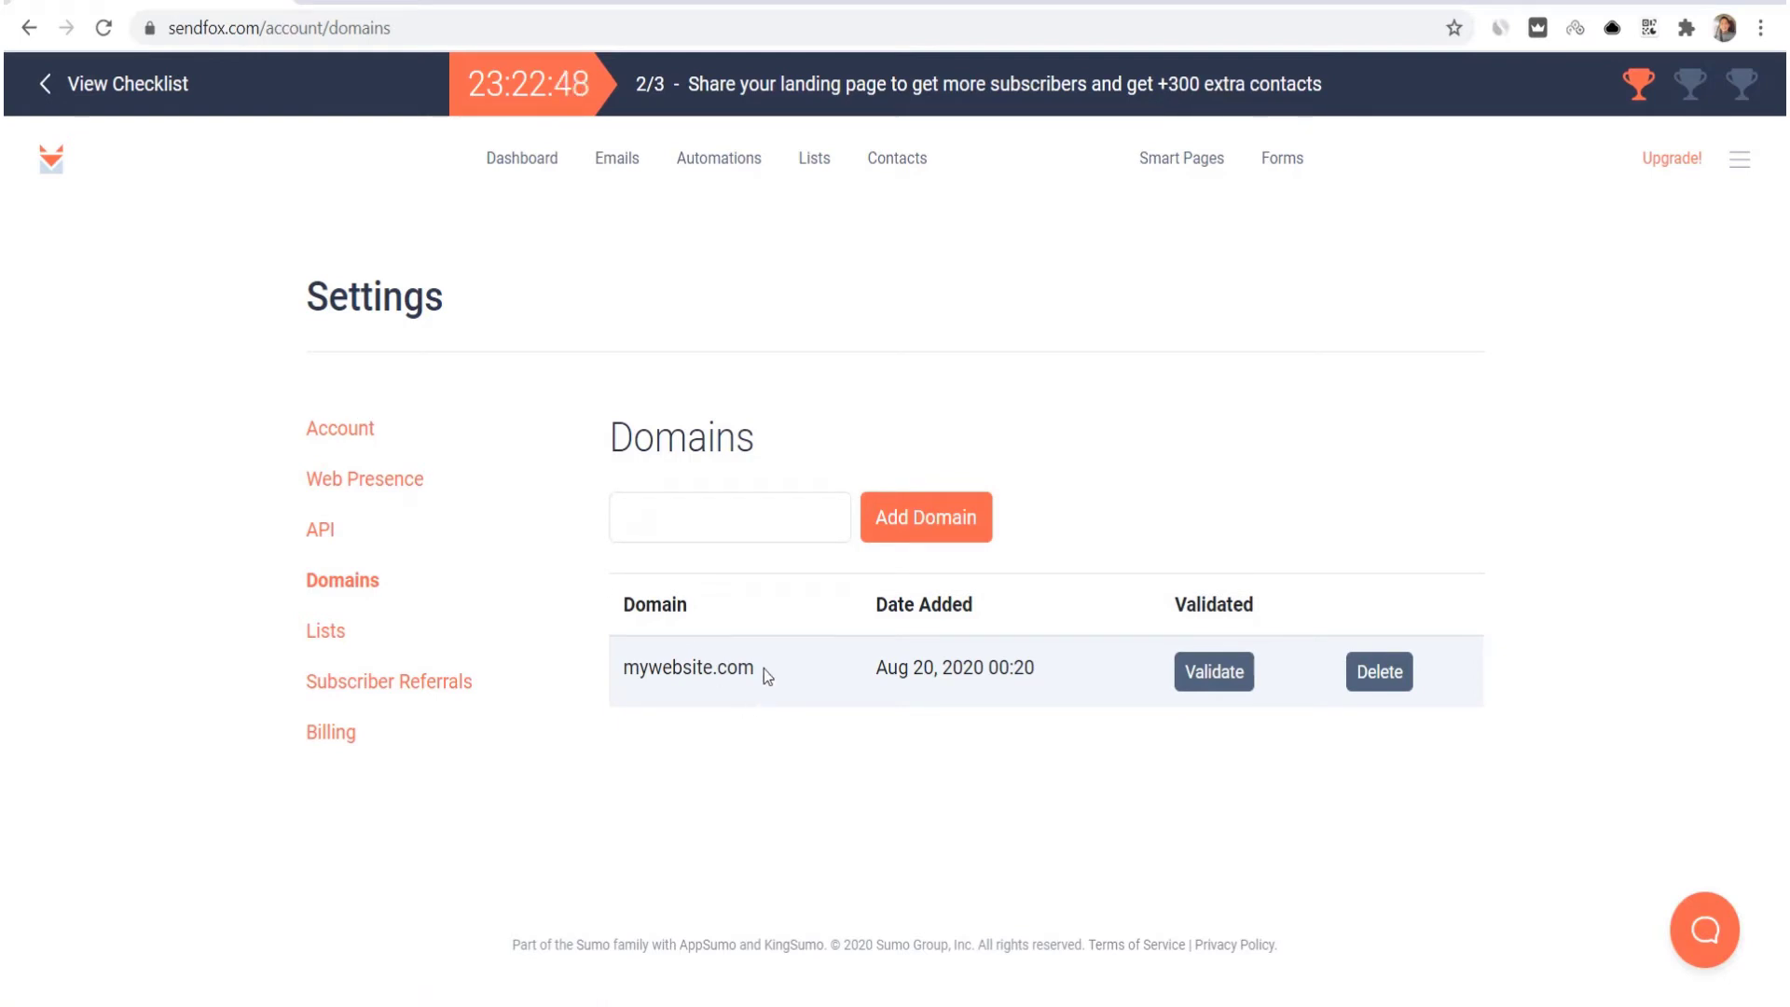
left_click_drag(764, 668, 620, 670)
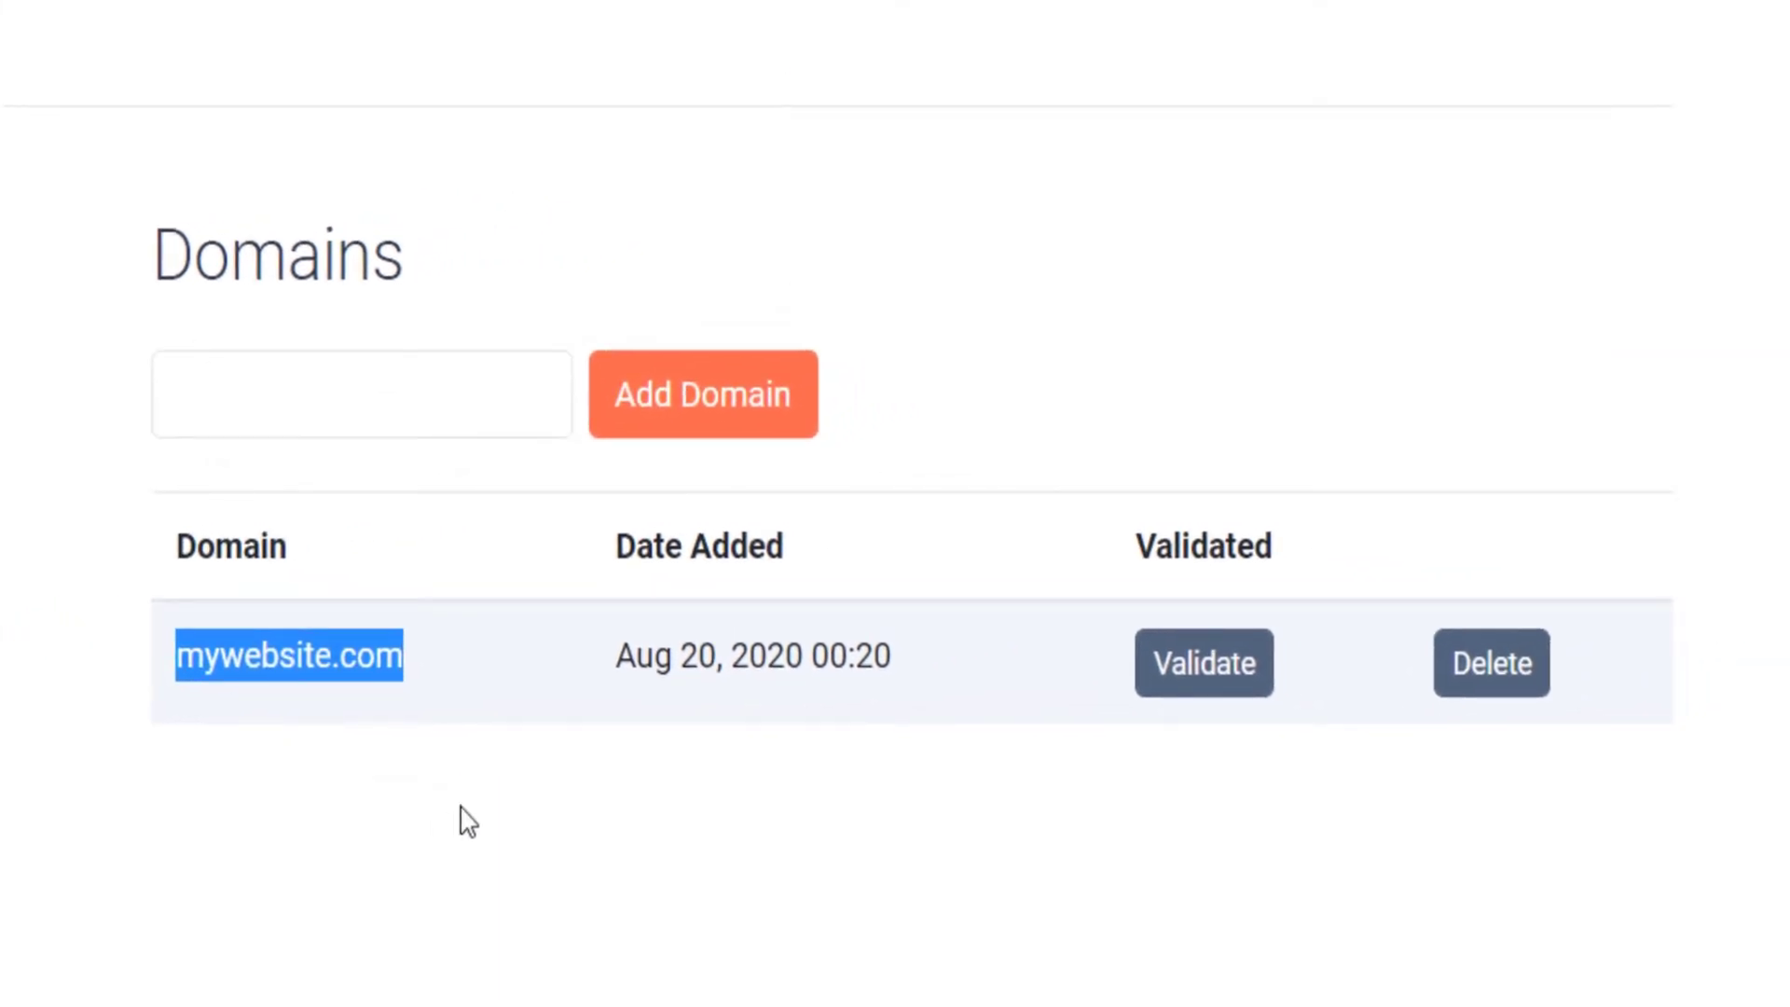
left_click(1180, 686)
- Review the three CNAME records for mywebsite.com, then go back to the Domains list
scroll(1147, 583, "down", 2)
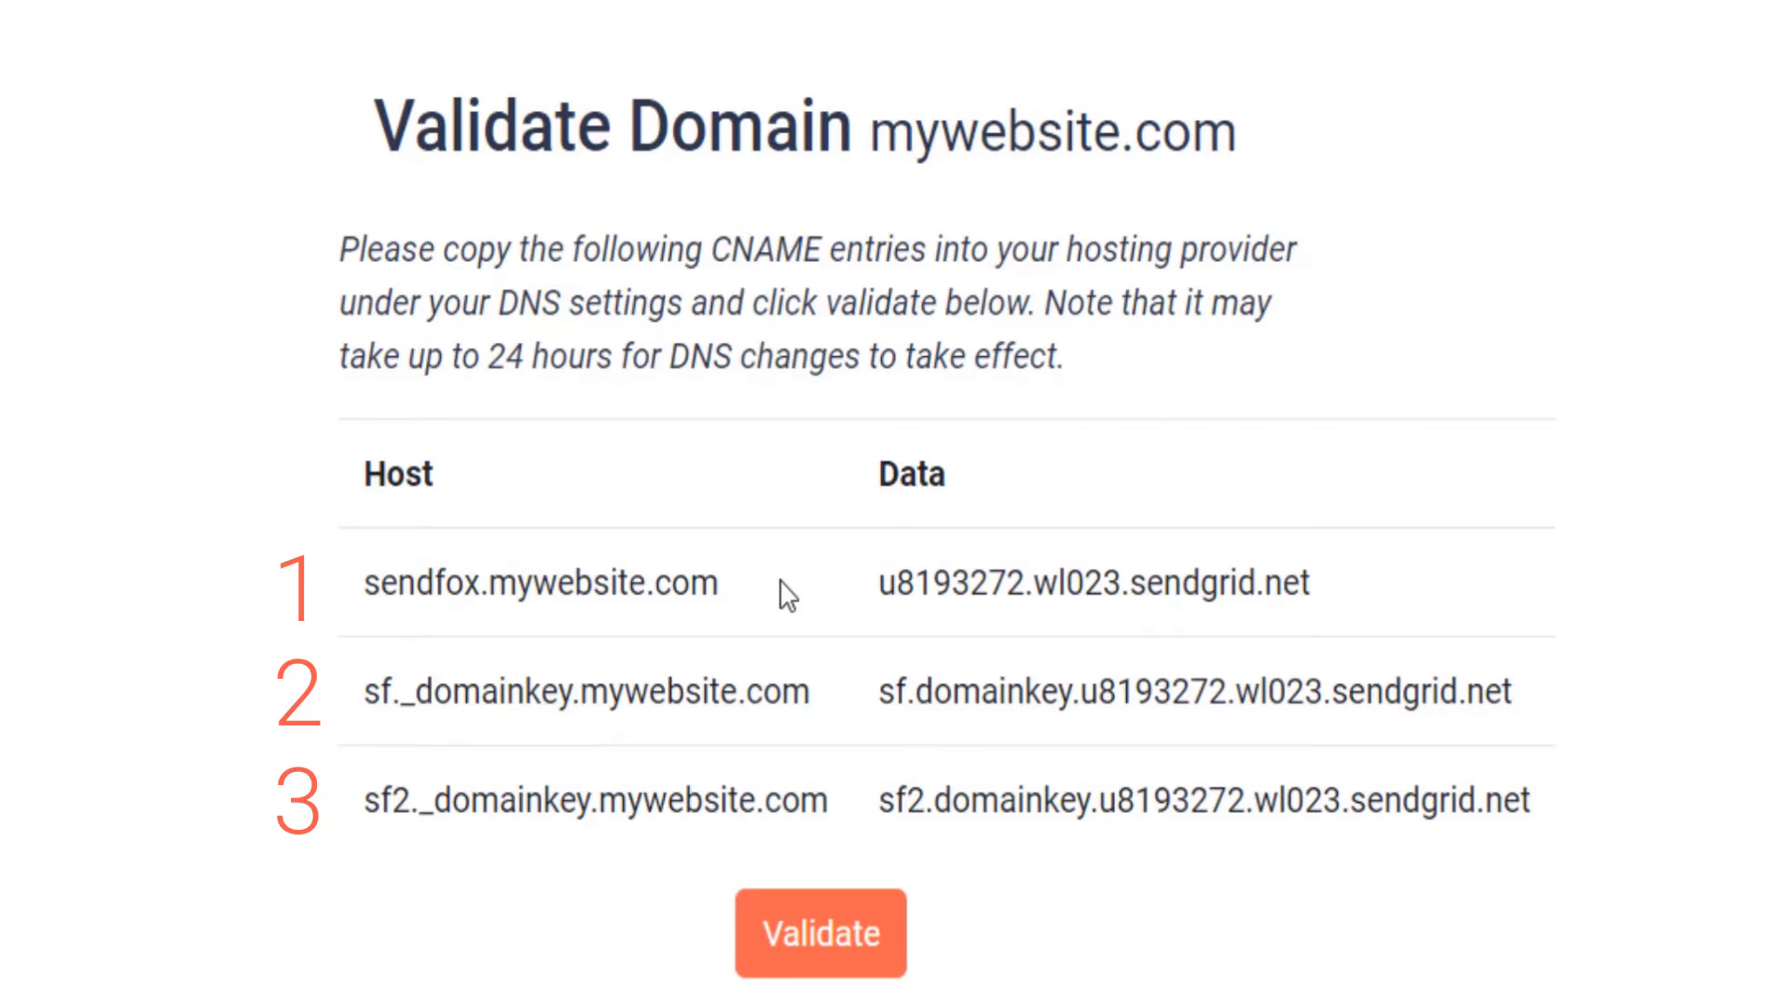
left_click(369, 427)
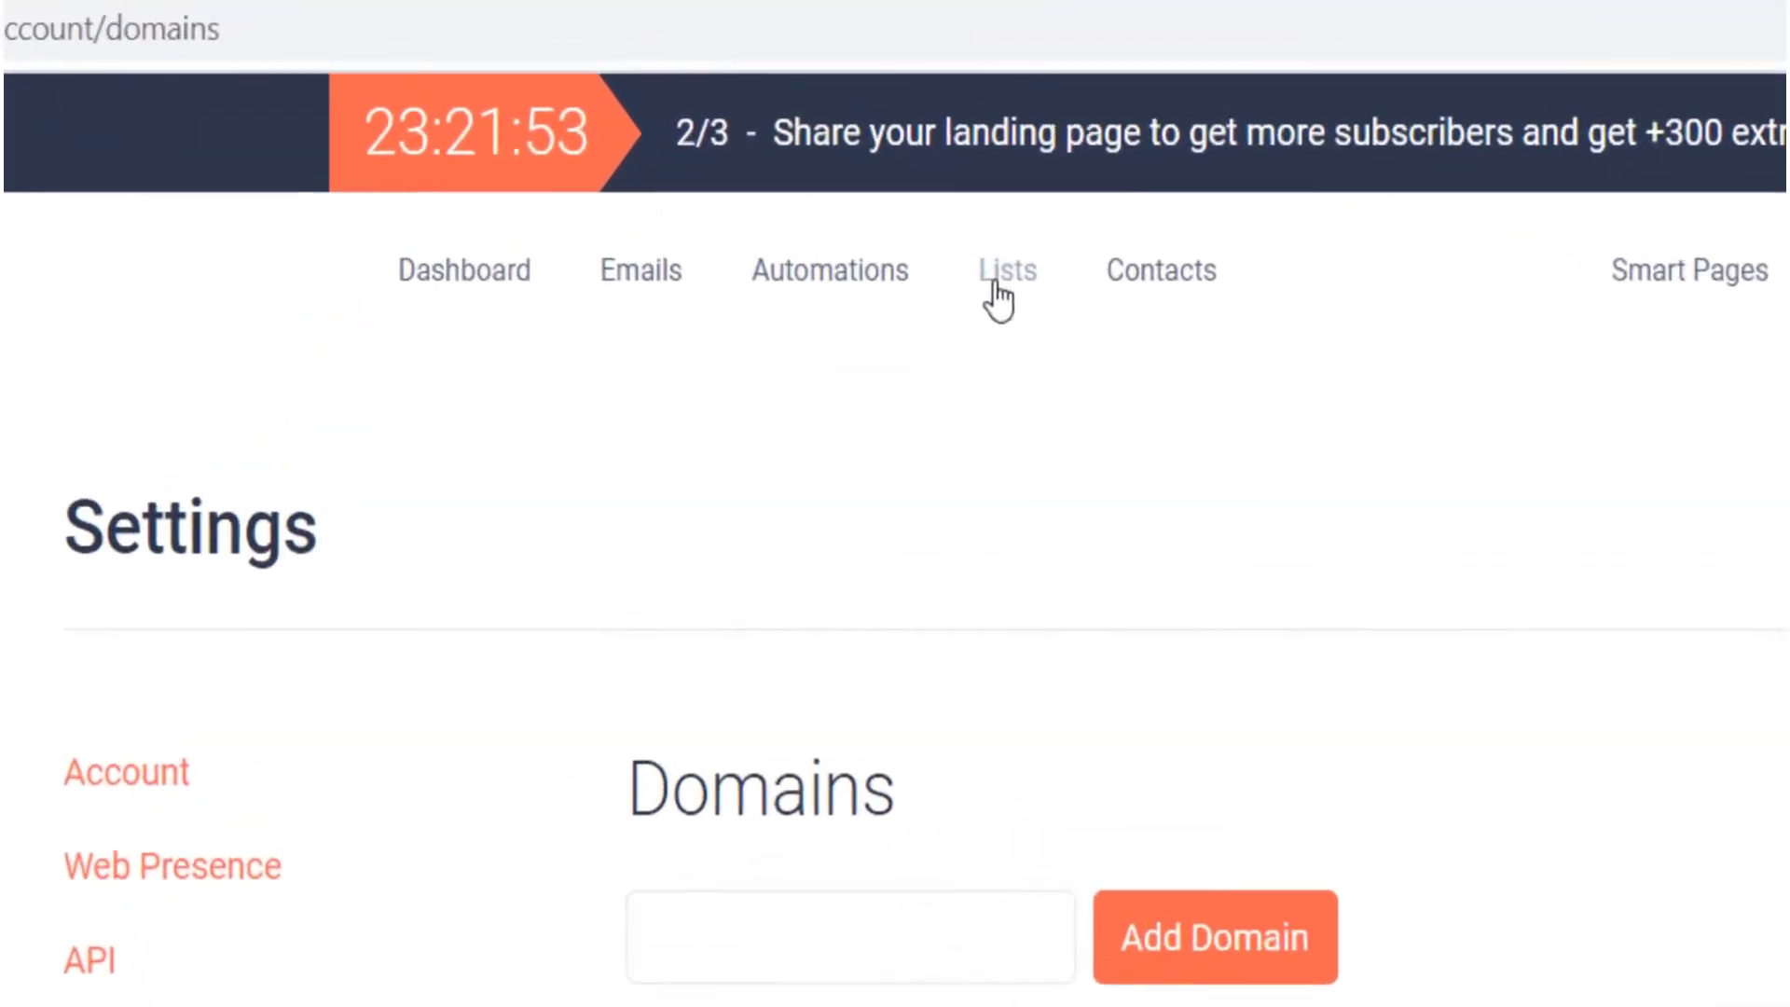
- Create a new list named 'SendFox Teams List', then open and close the account menu
left_click(1005, 284)
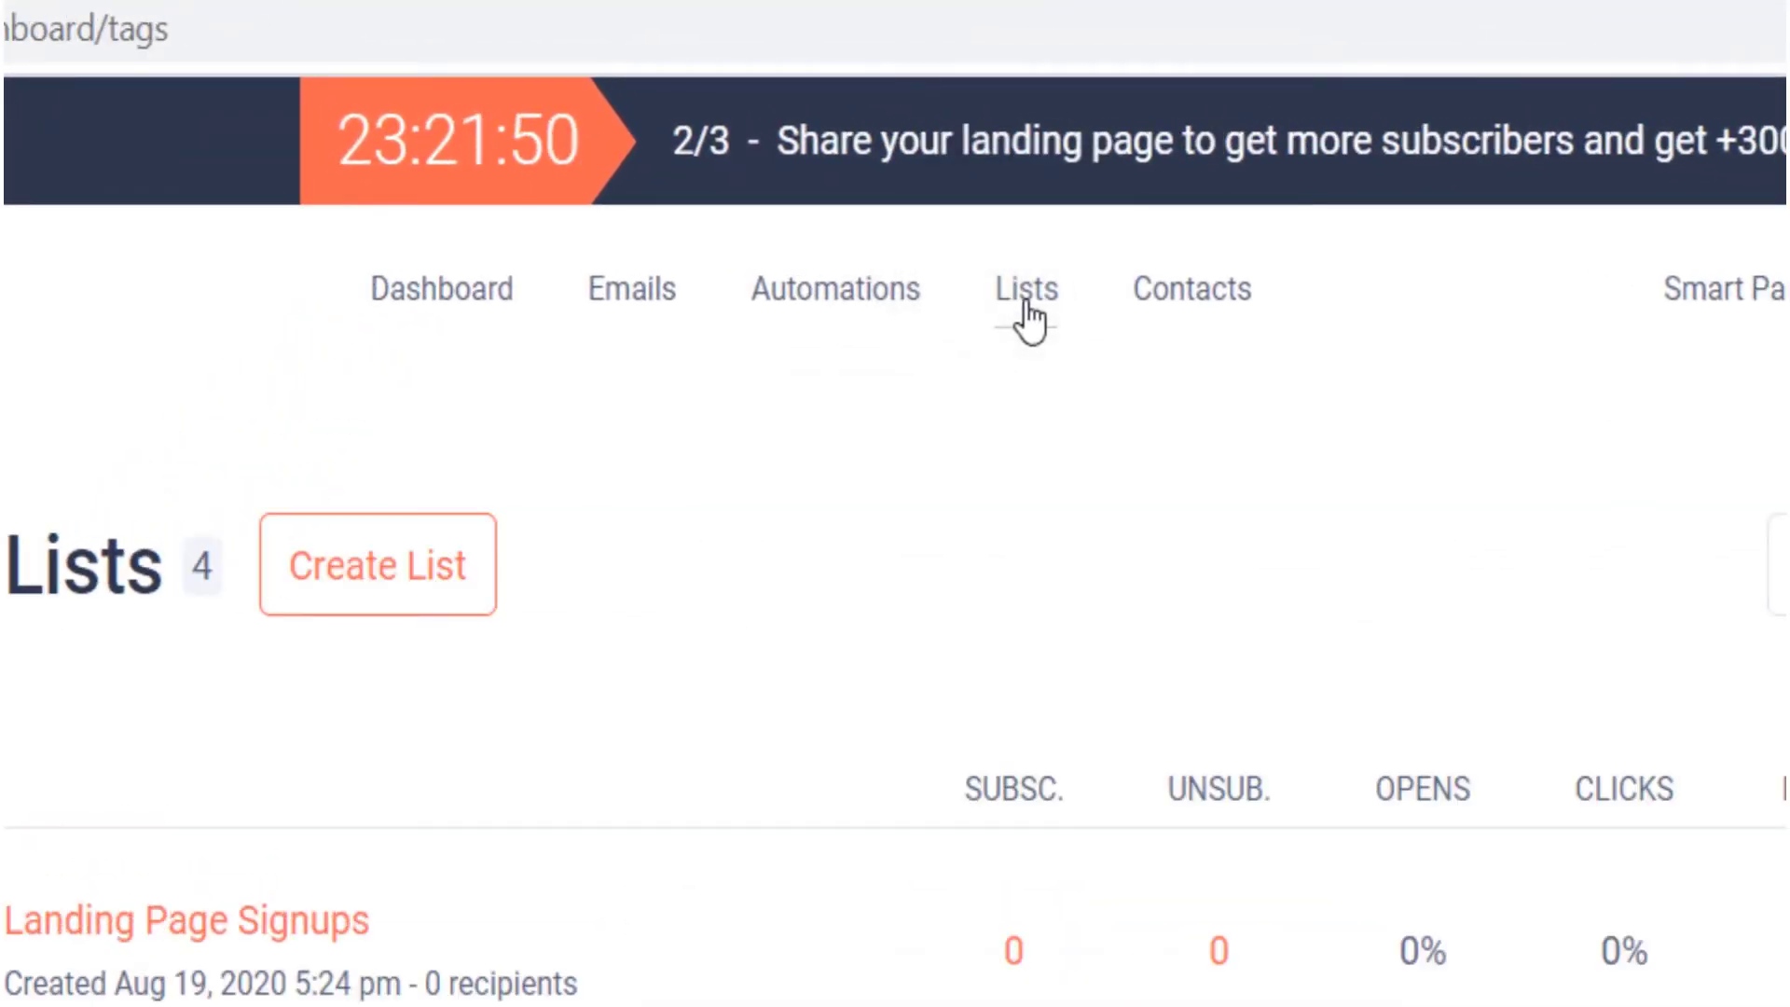
left_click(410, 583)
left_click(839, 882)
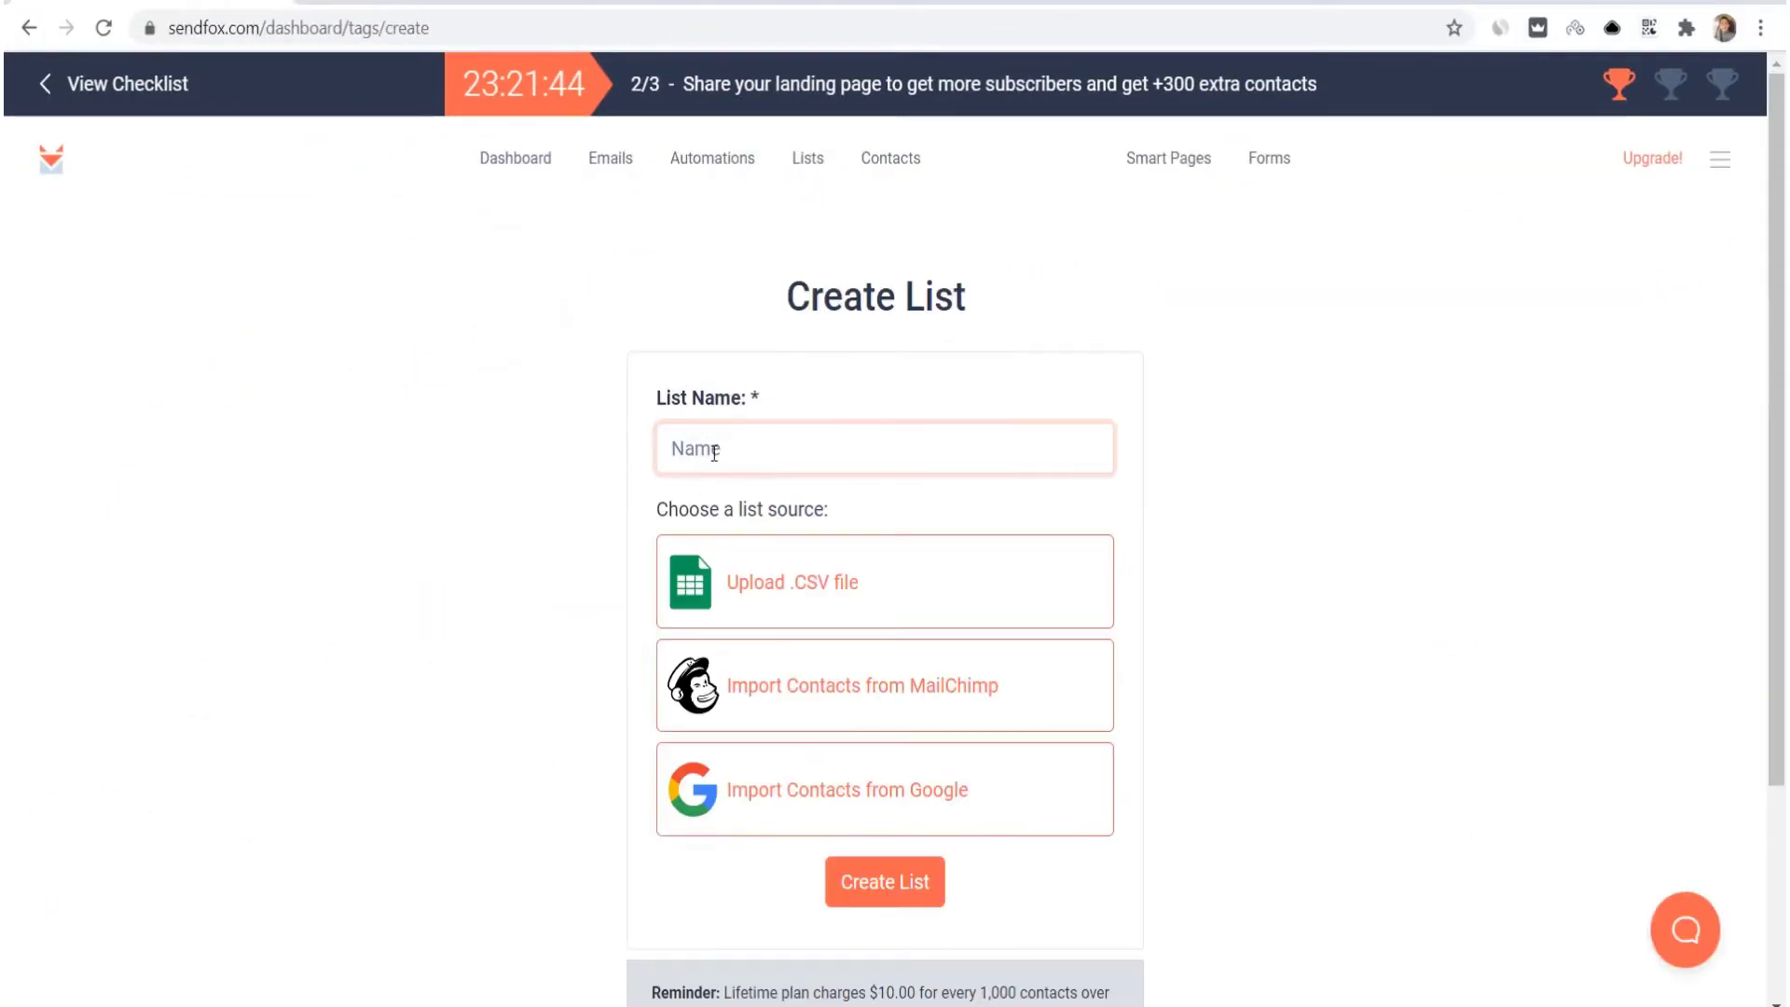
type("SendFox Team")
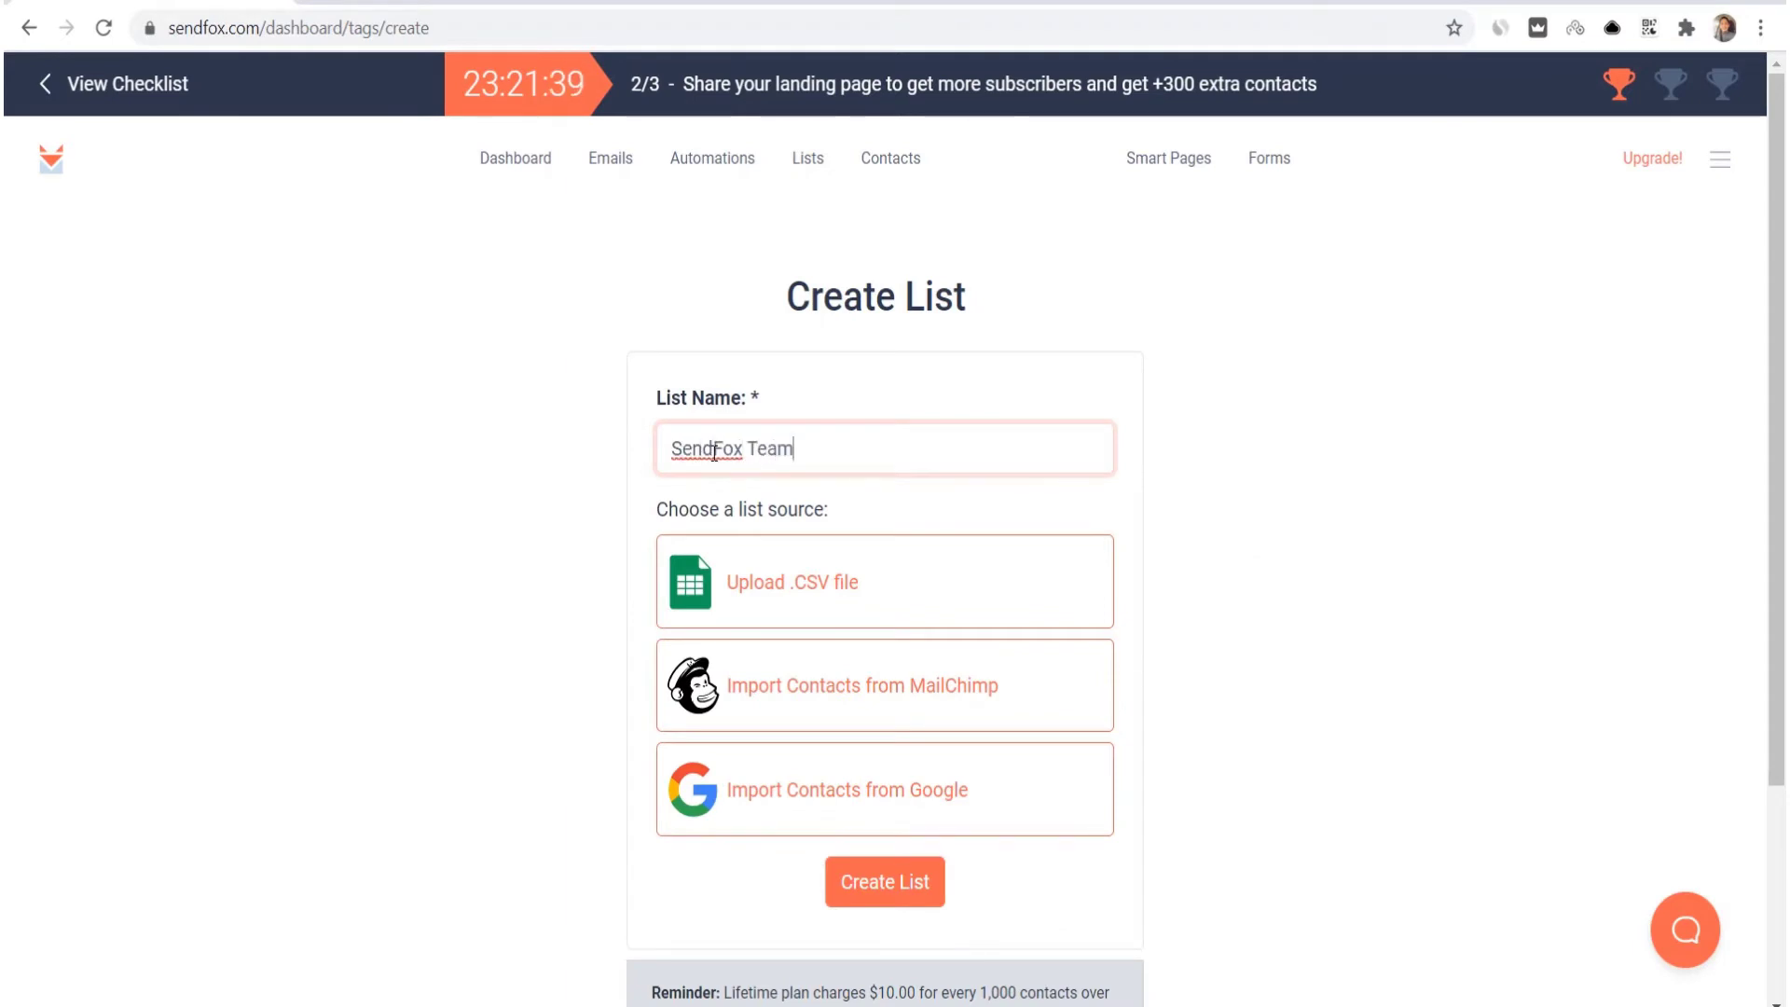
type("s List")
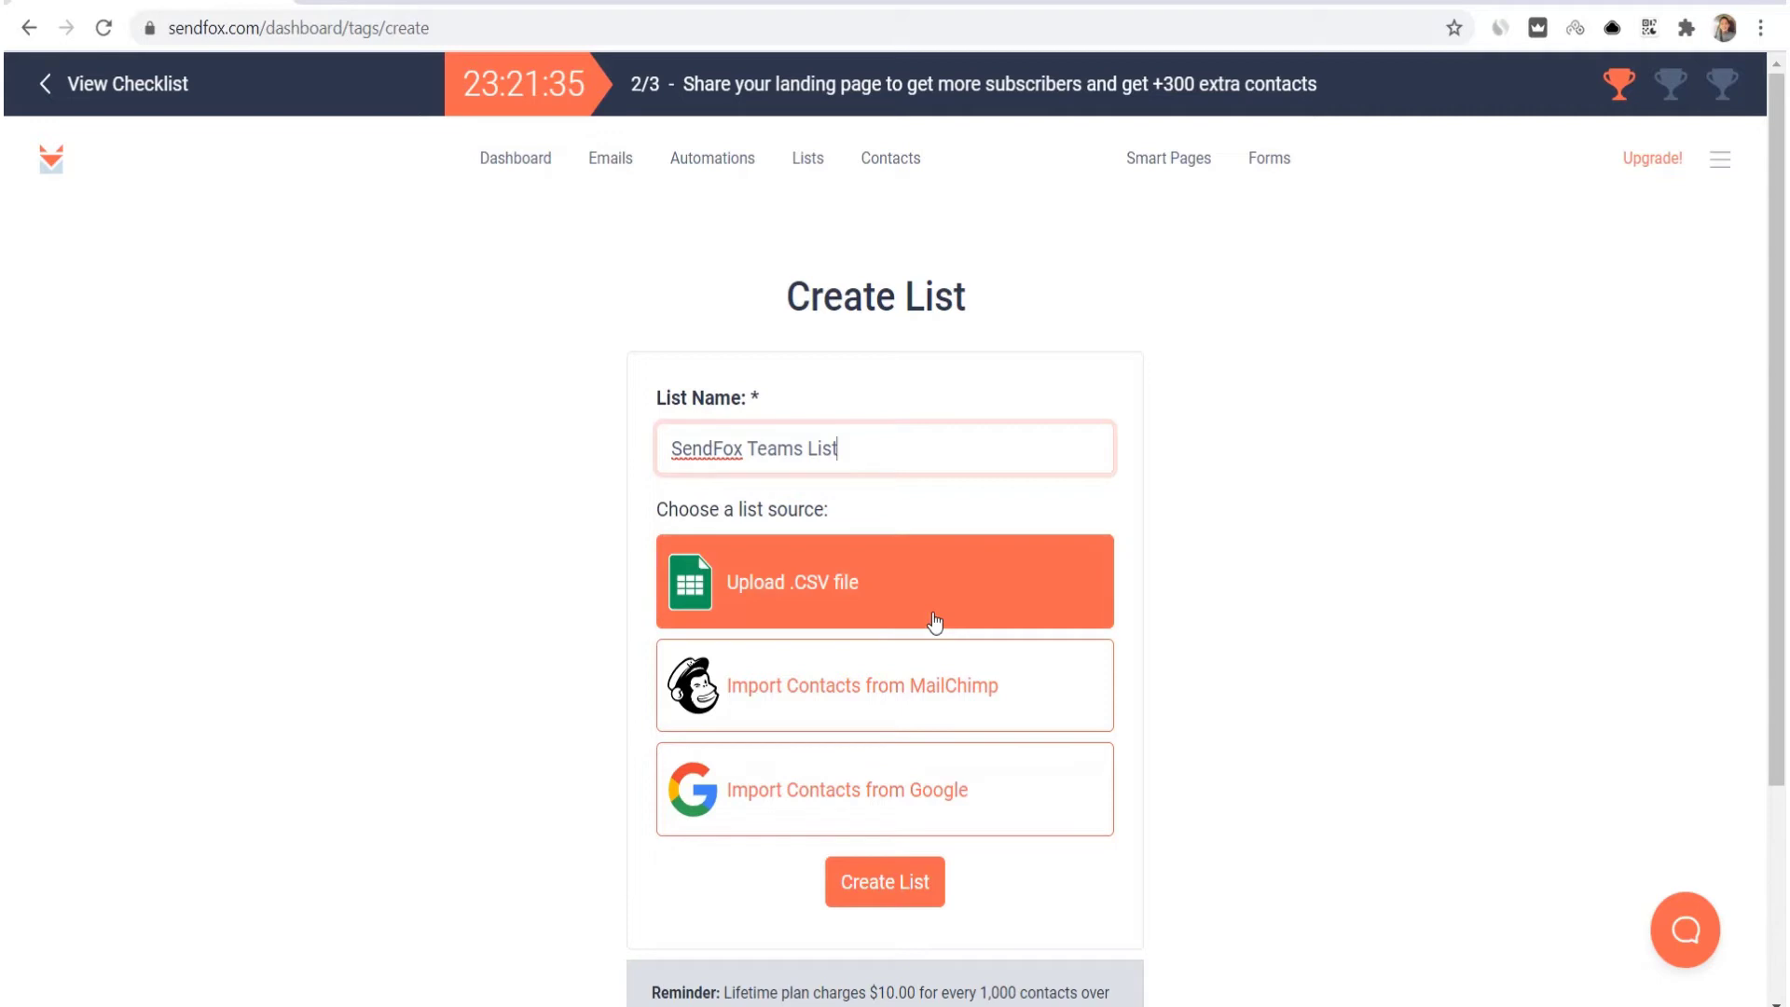
left_click(1719, 164)
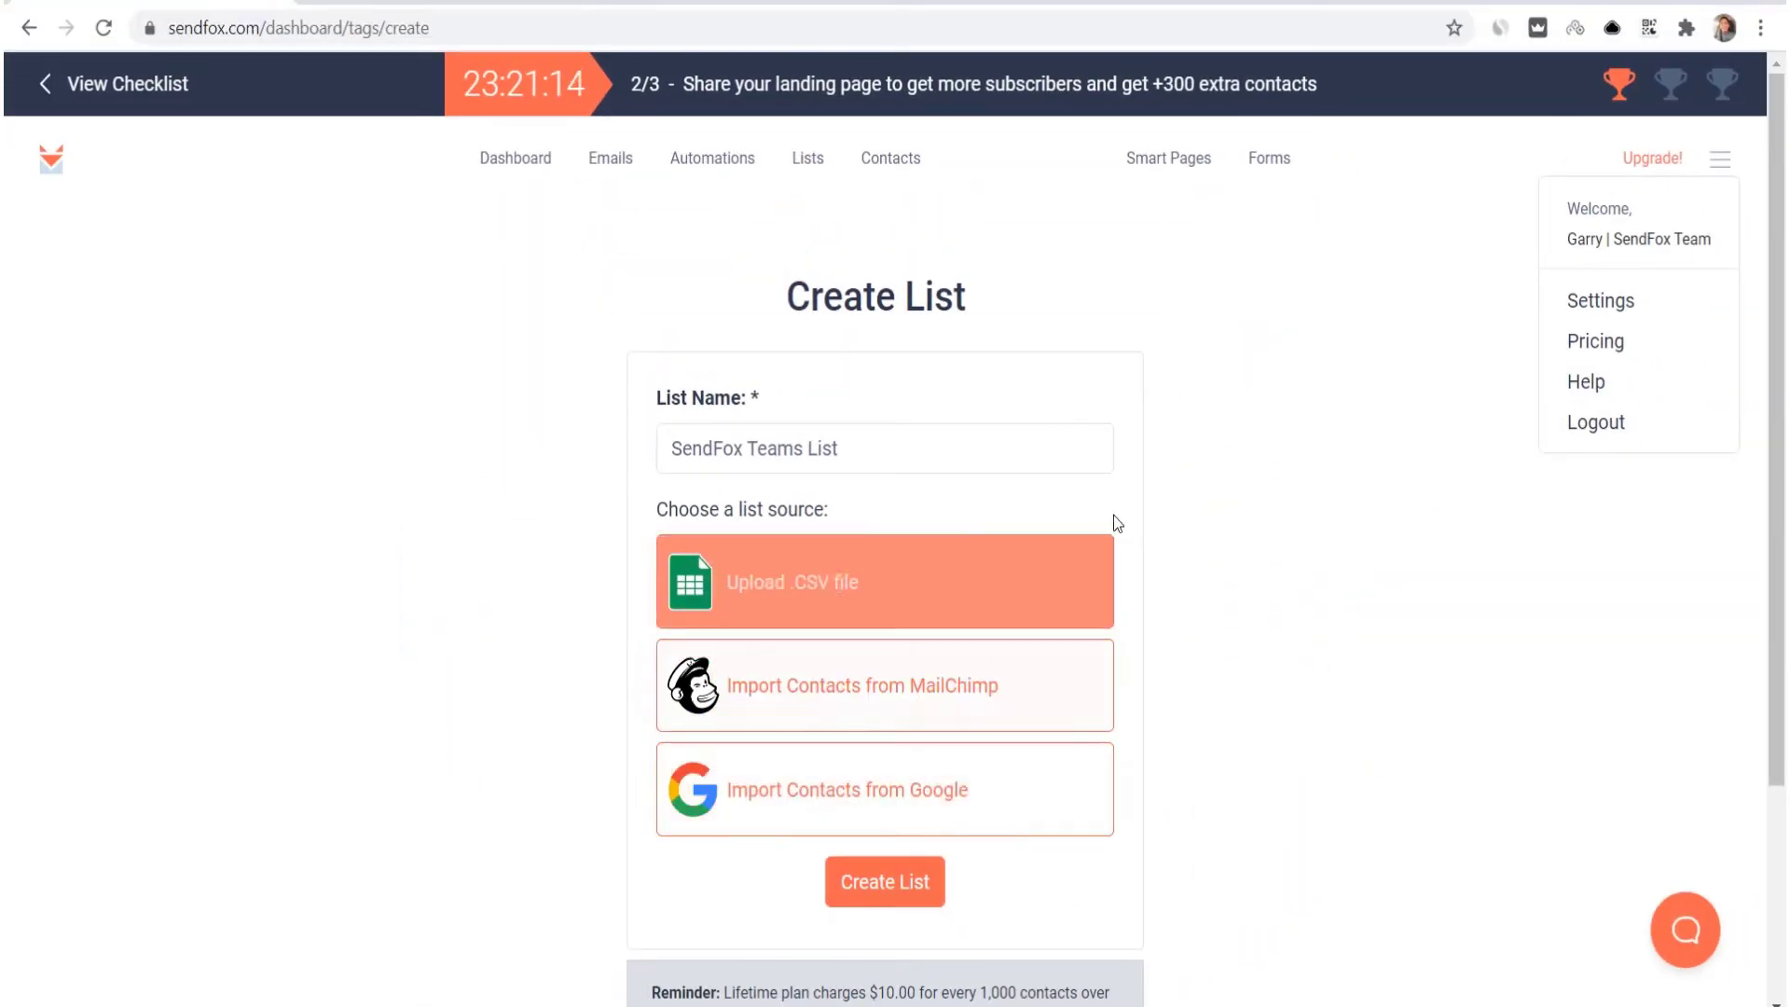
left_click(1287, 410)
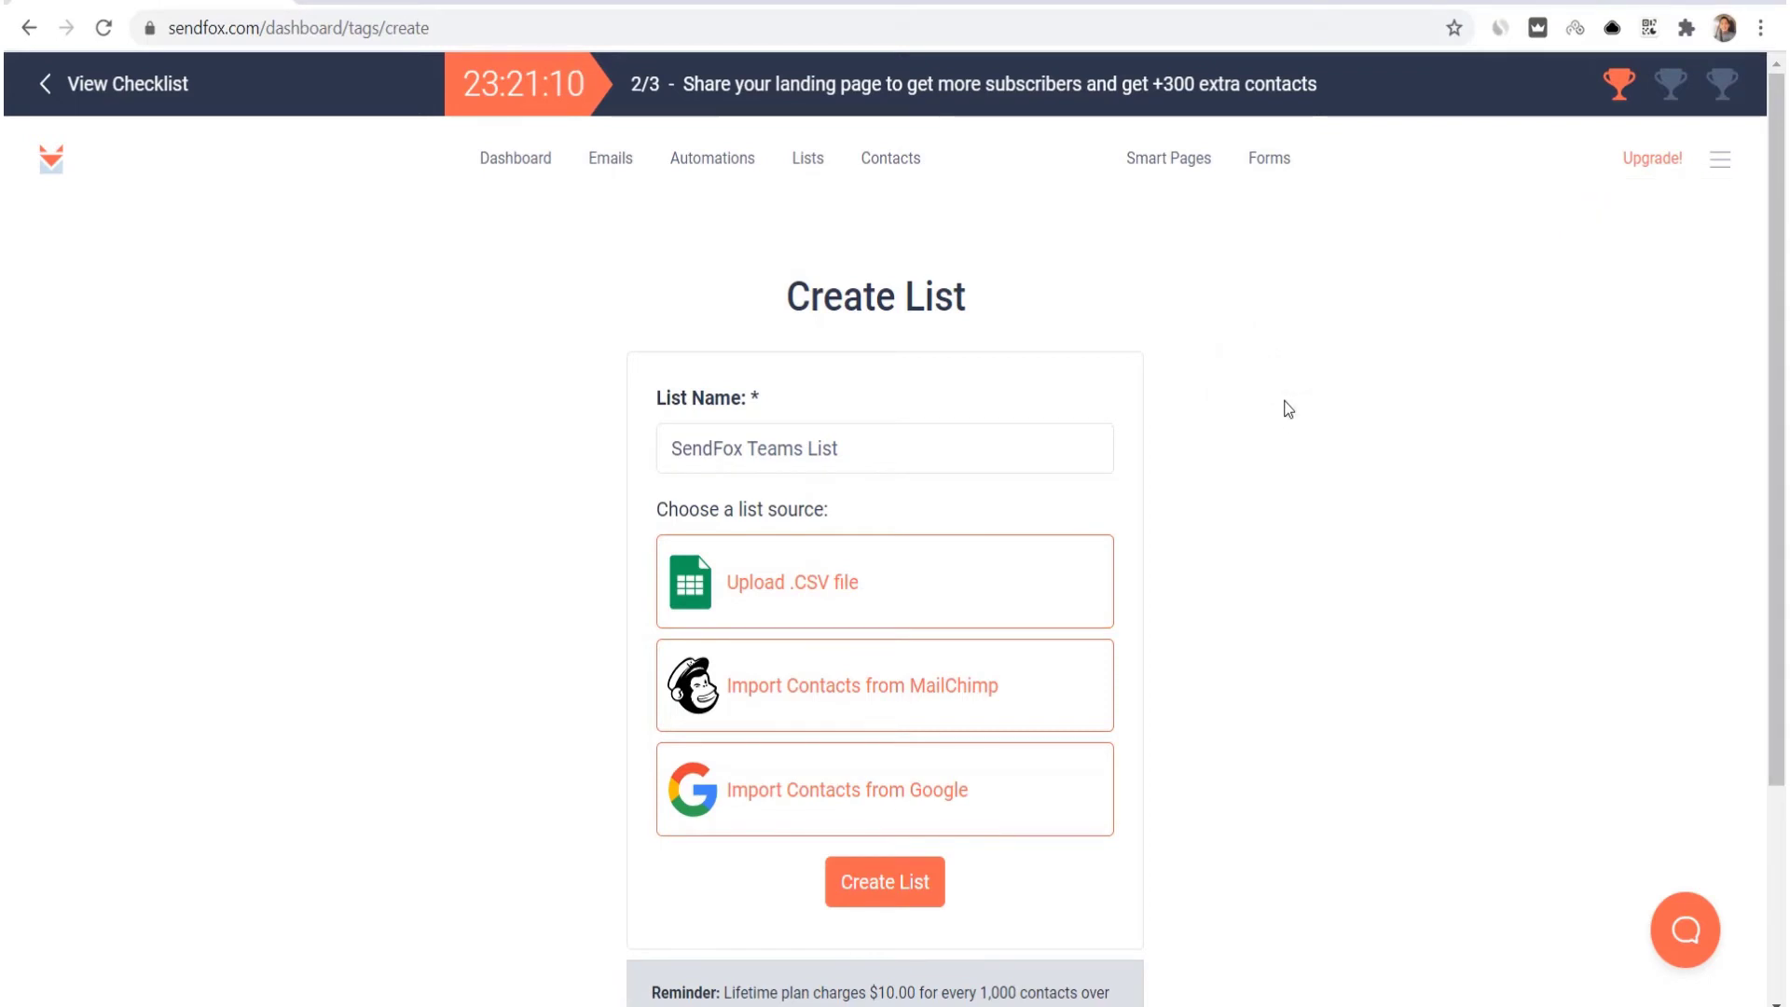
- Generate a landing page with the Smart Page Assistant, then return to the Smart Pages list
left_click(1180, 166)
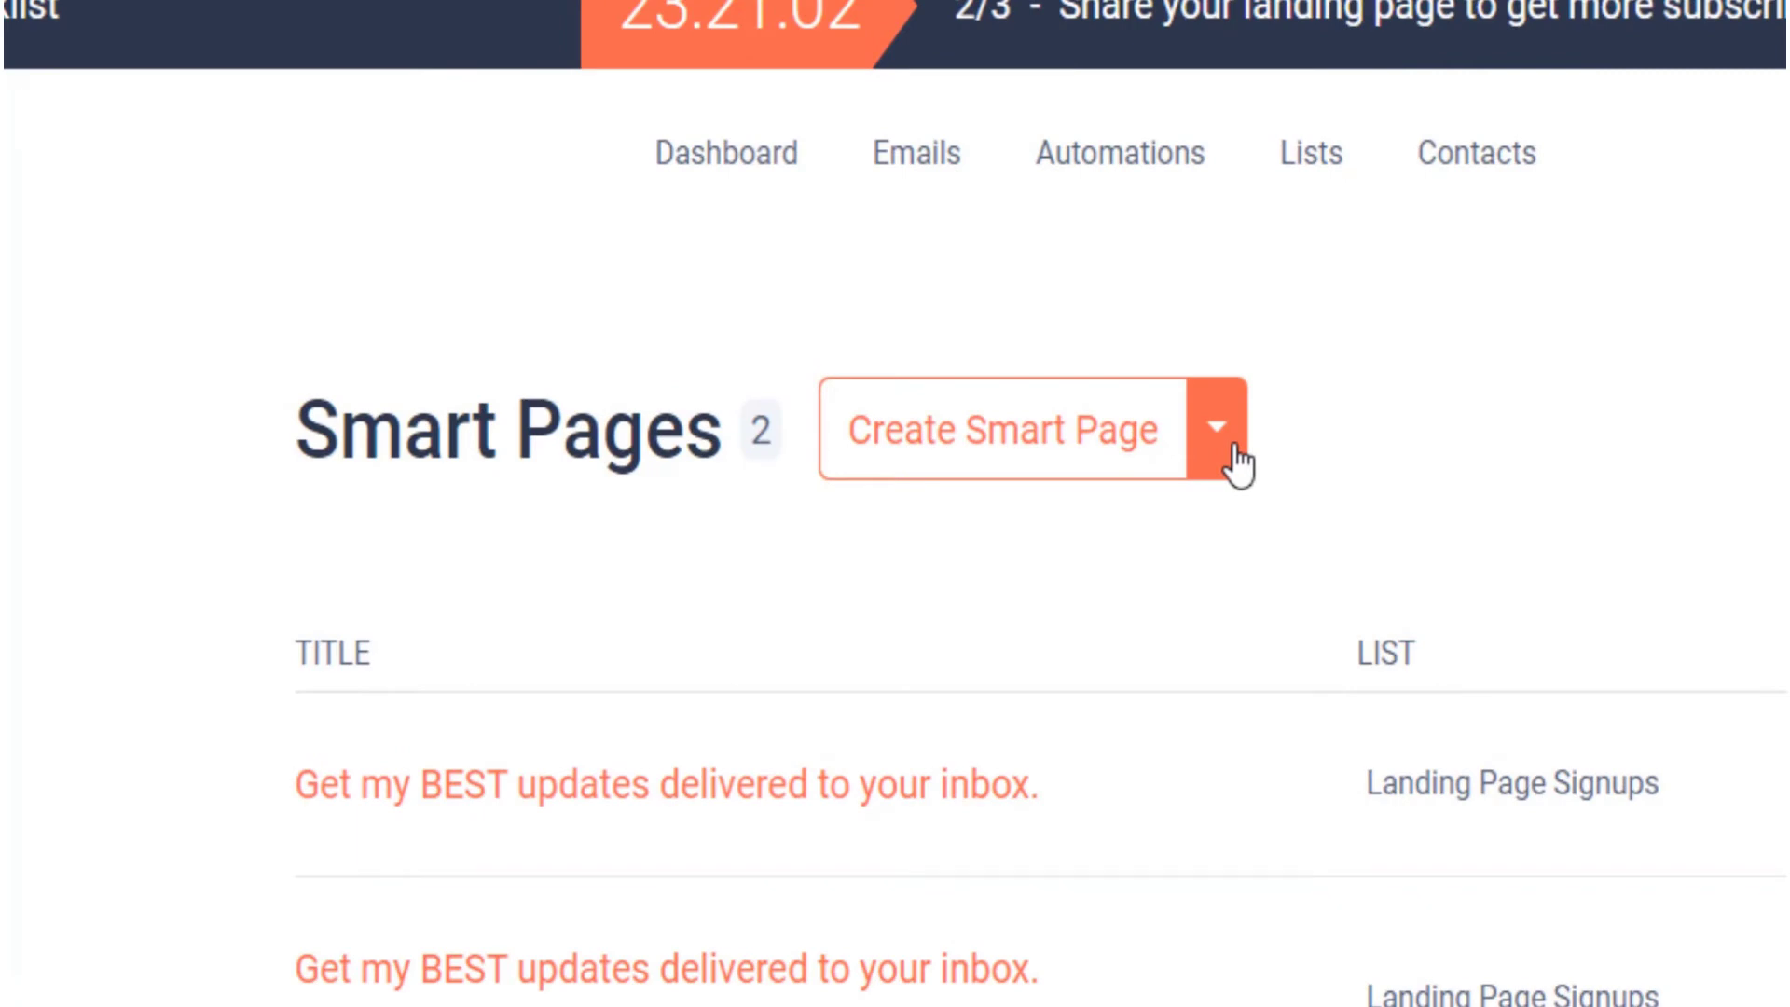
left_click(1234, 449)
left_click(1183, 556)
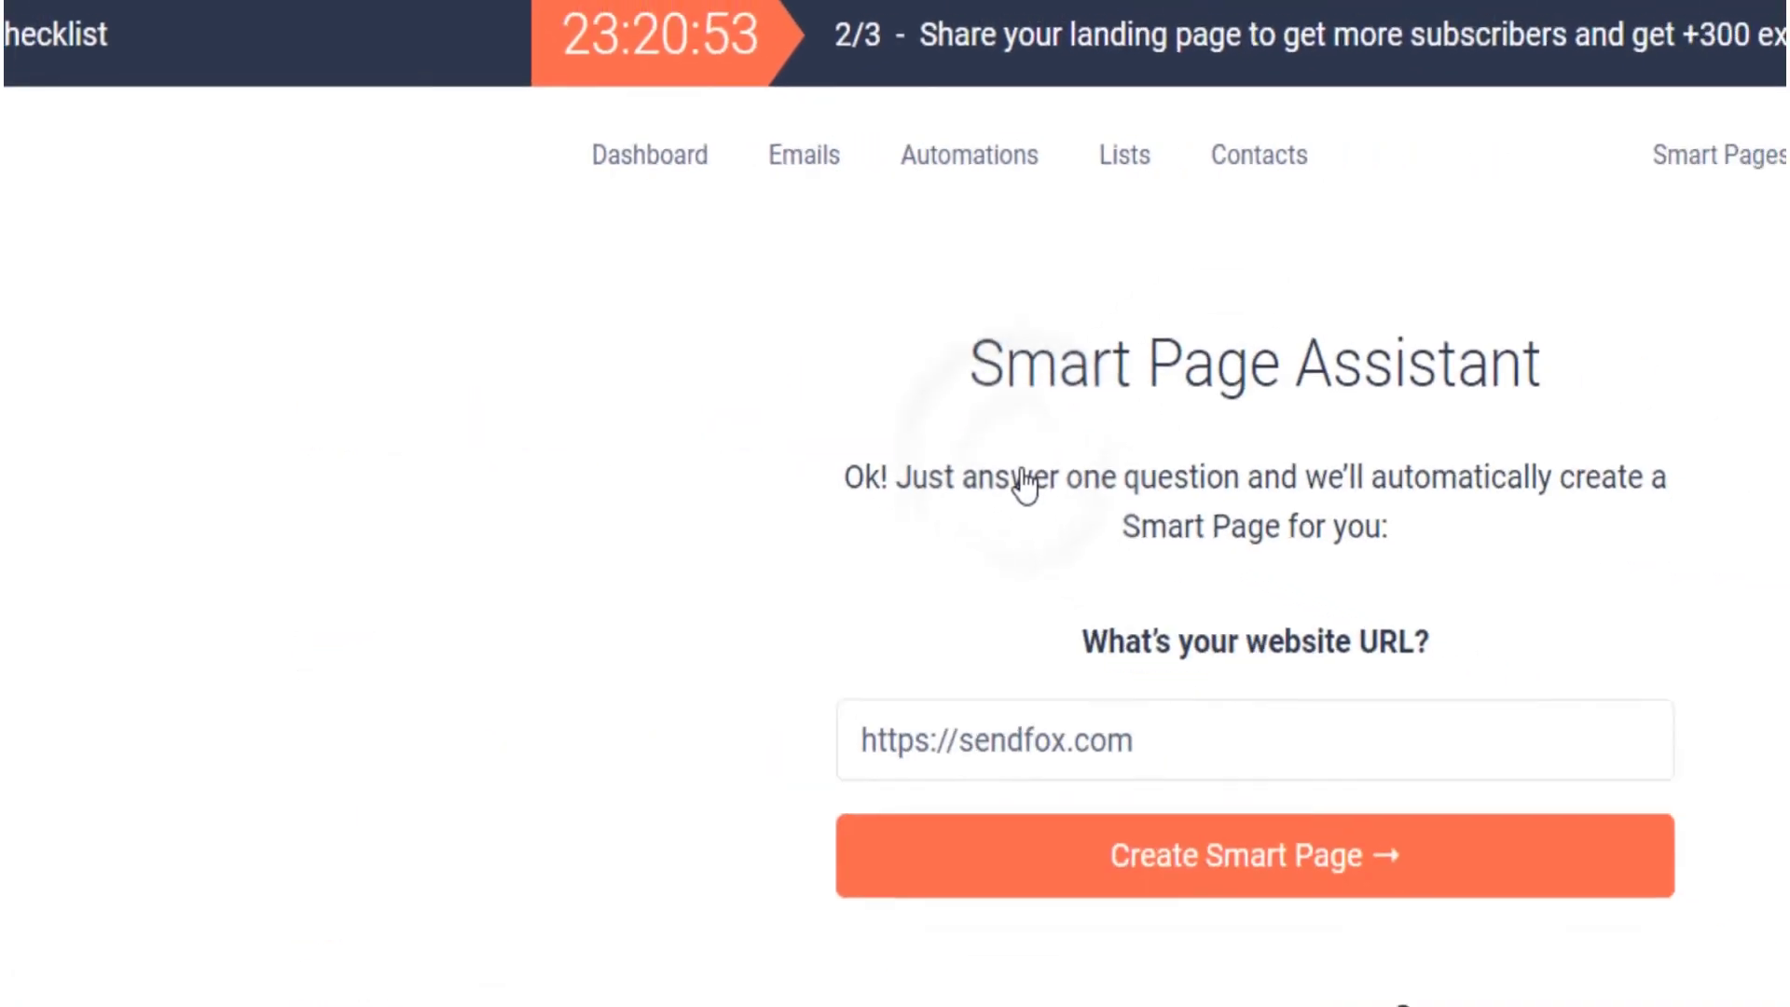
left_click(1203, 737)
left_click(899, 587)
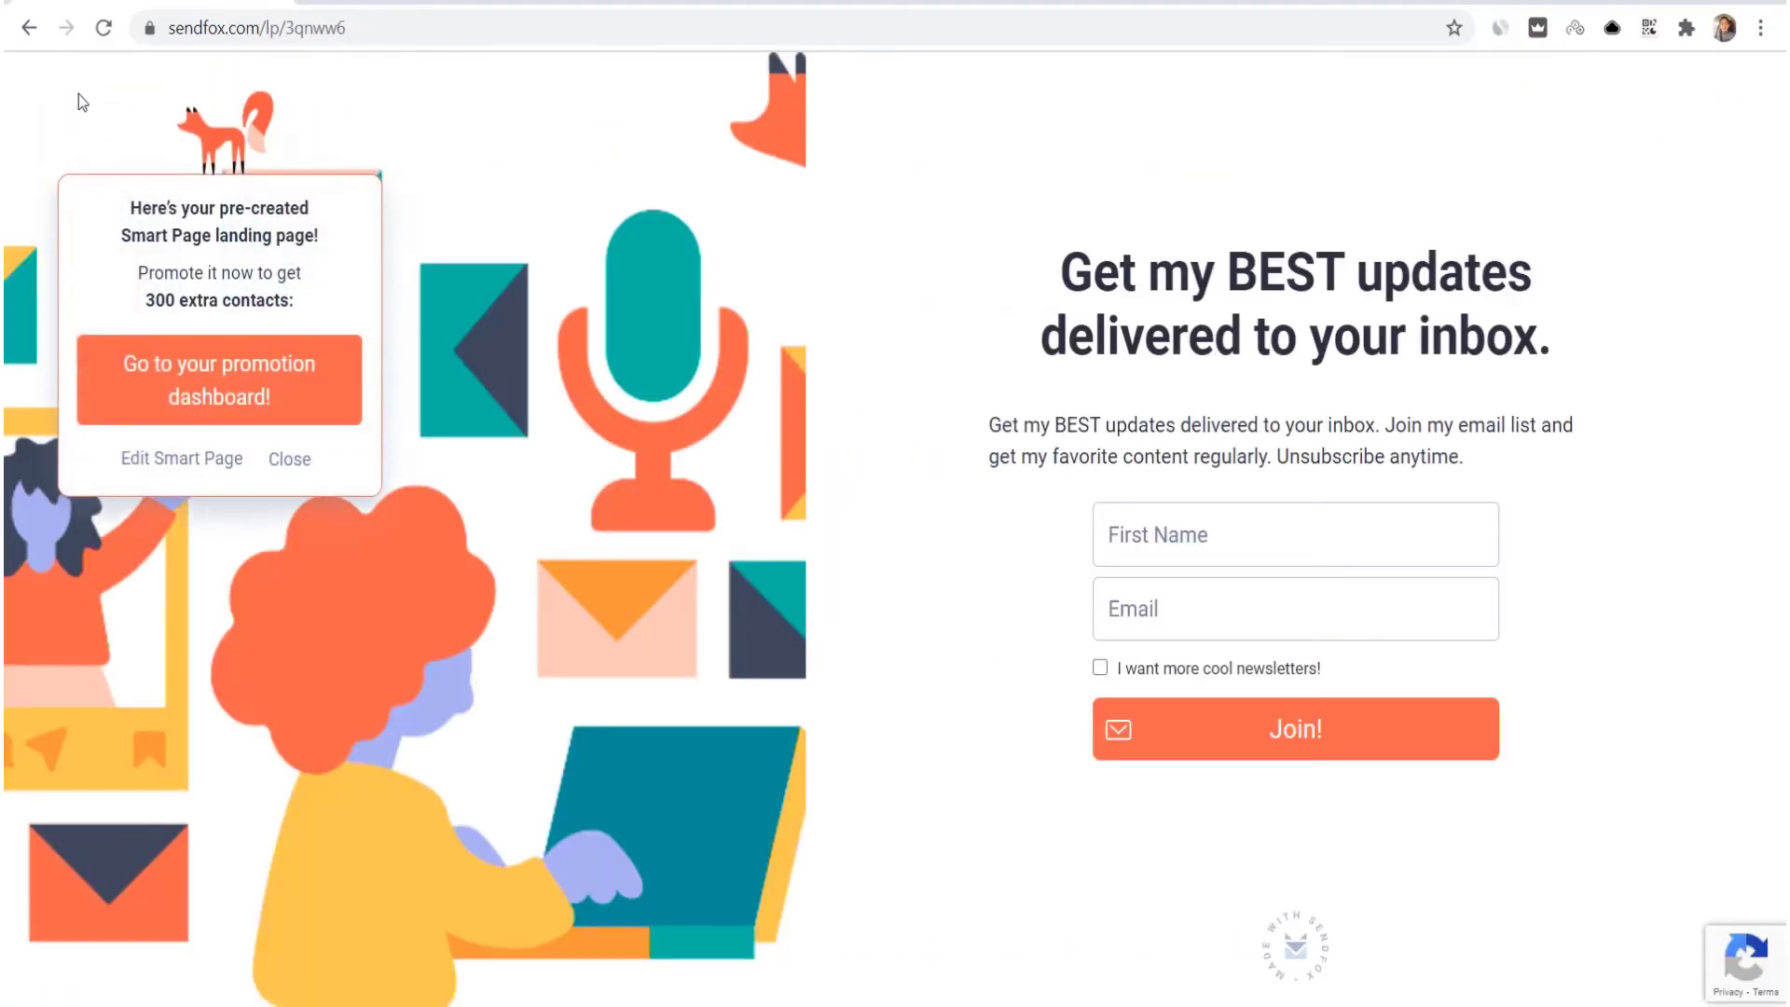
left_click(29, 28)
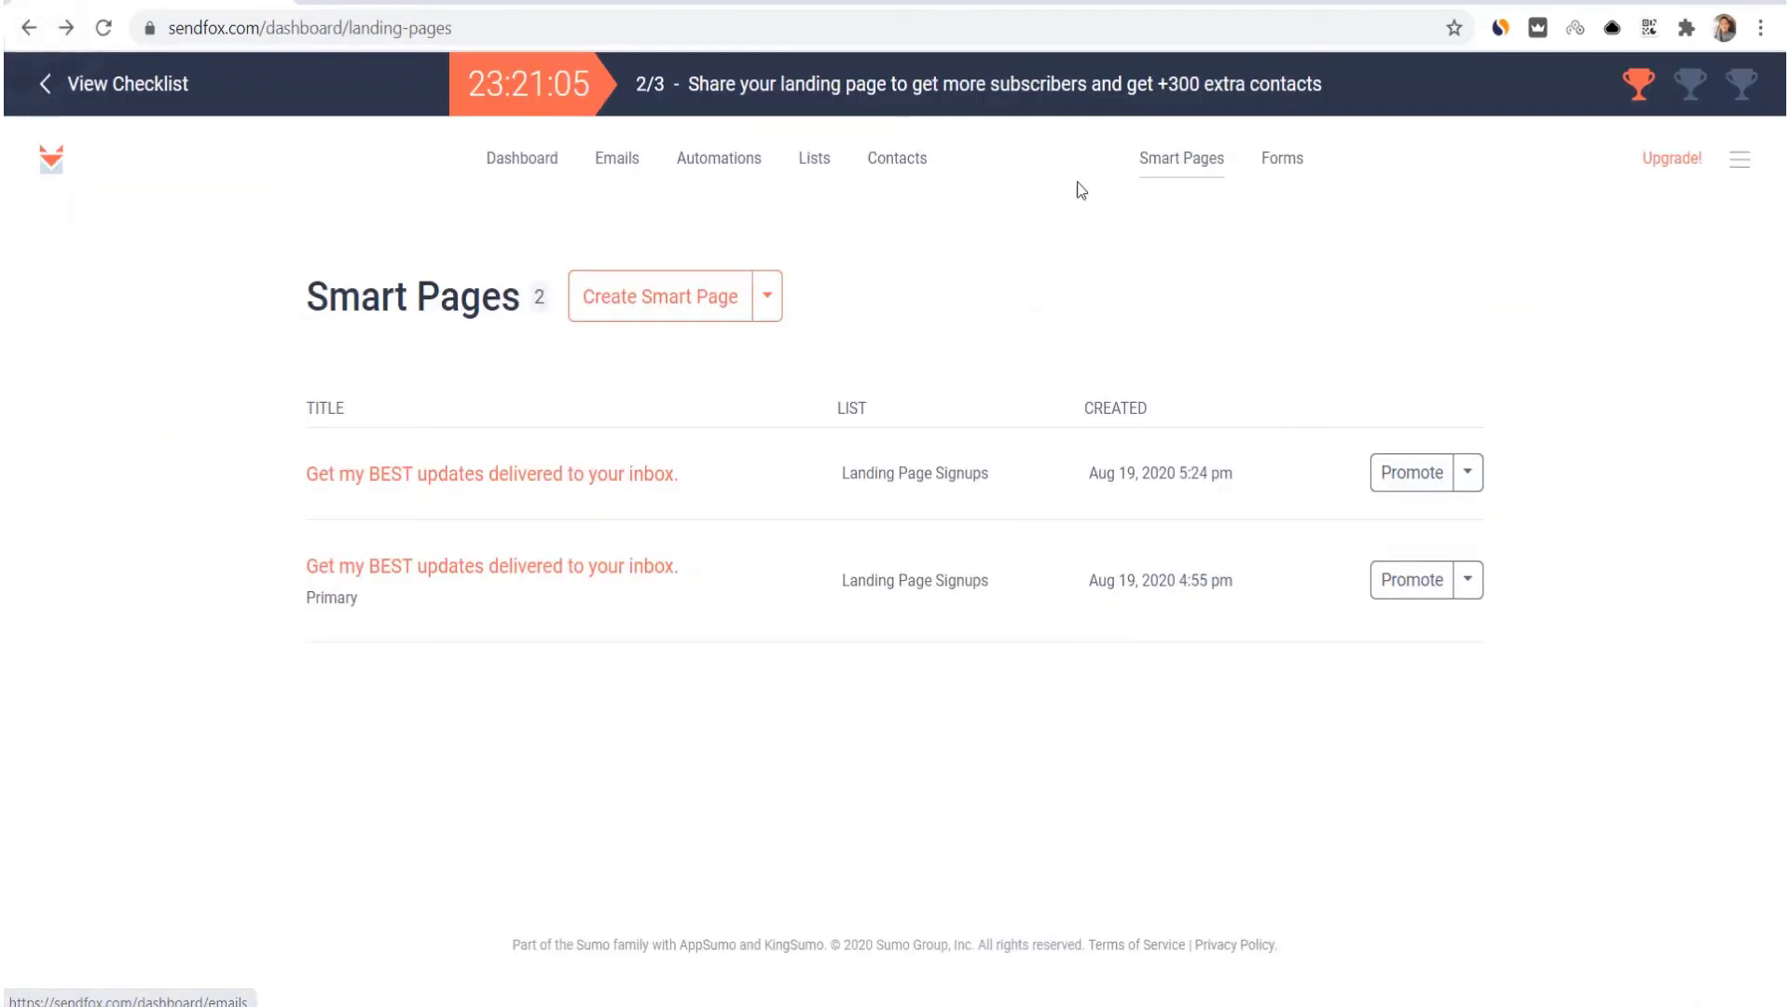
- Start a new Smart Page, edit its website title, enable the feed page, and pick campaign tags
left_click(708, 314)
left_click(746, 466)
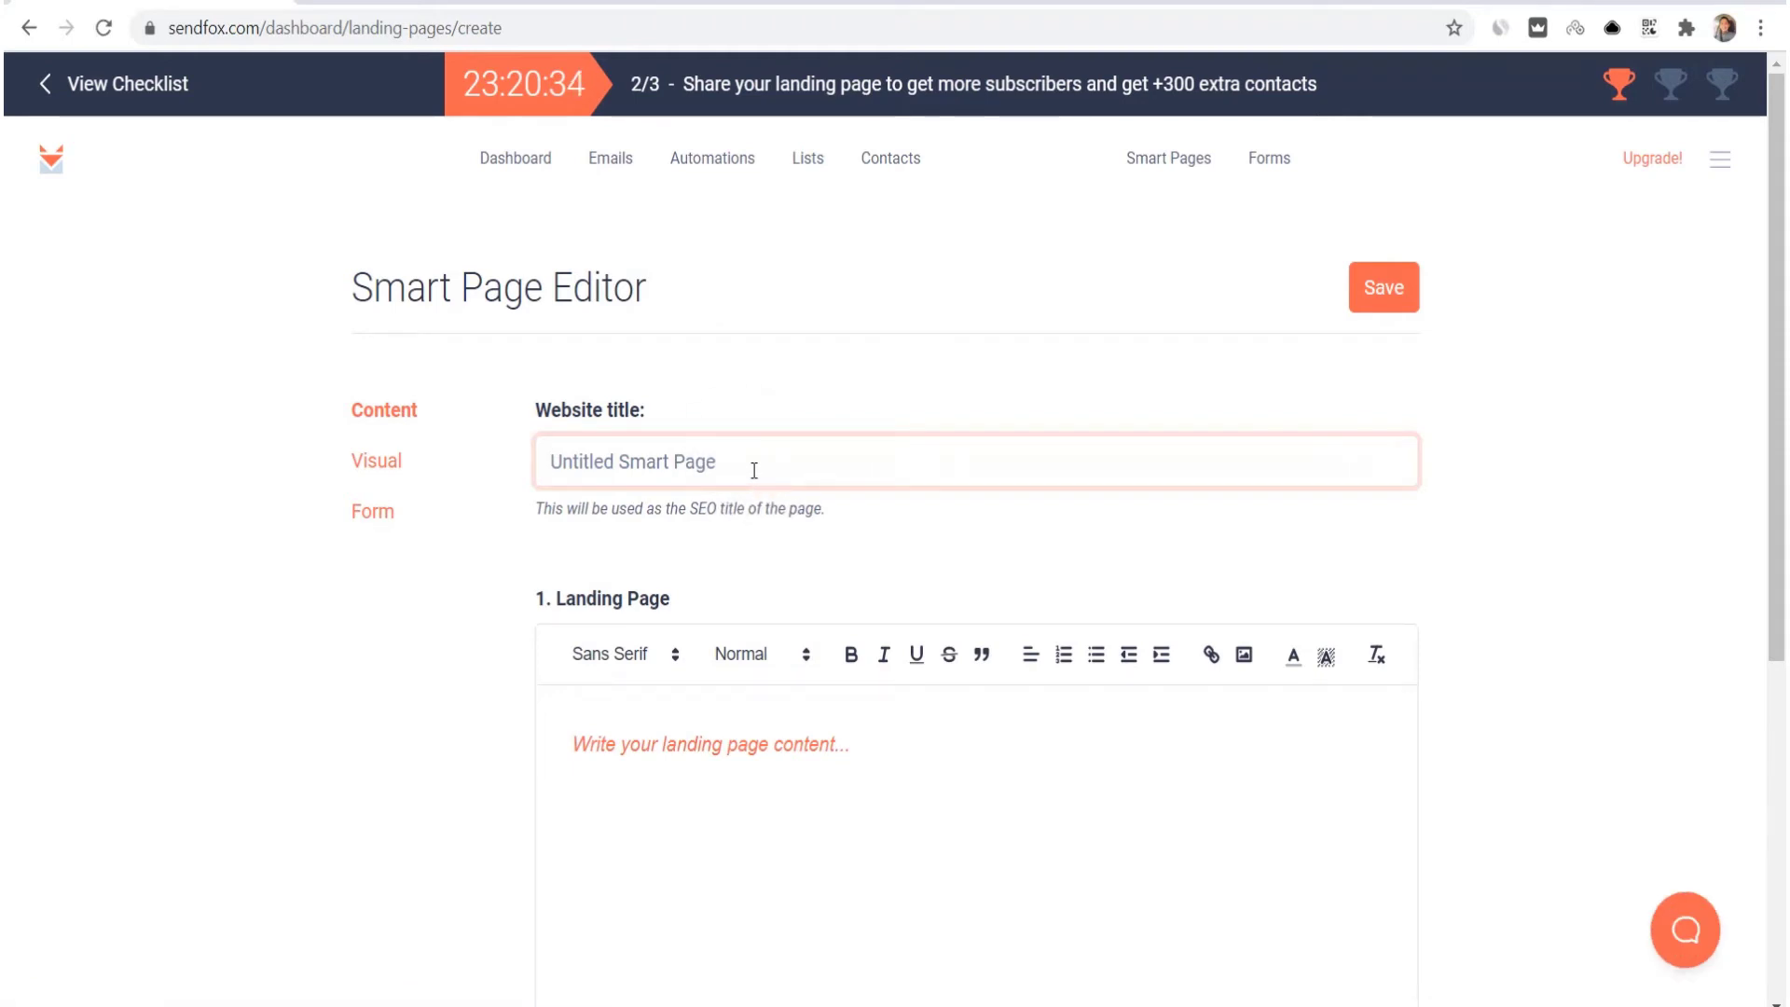
scroll(751, 471, "down", 6)
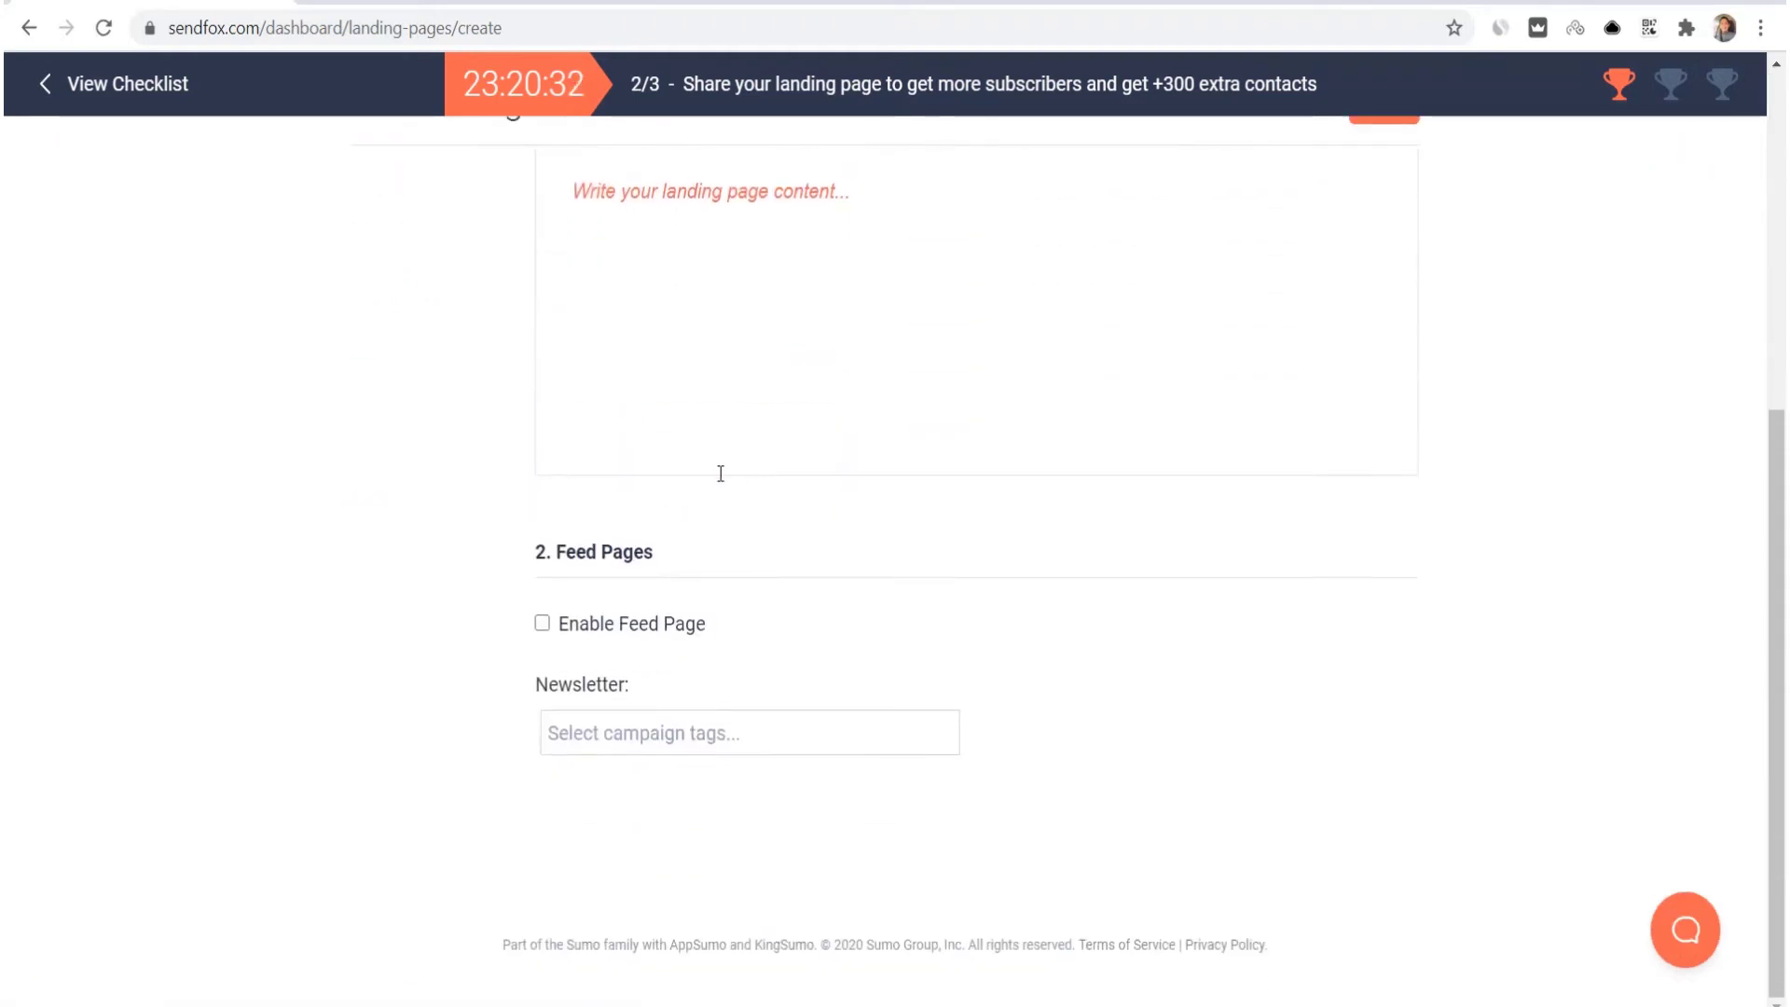
left_click(640, 619)
left_click(774, 736)
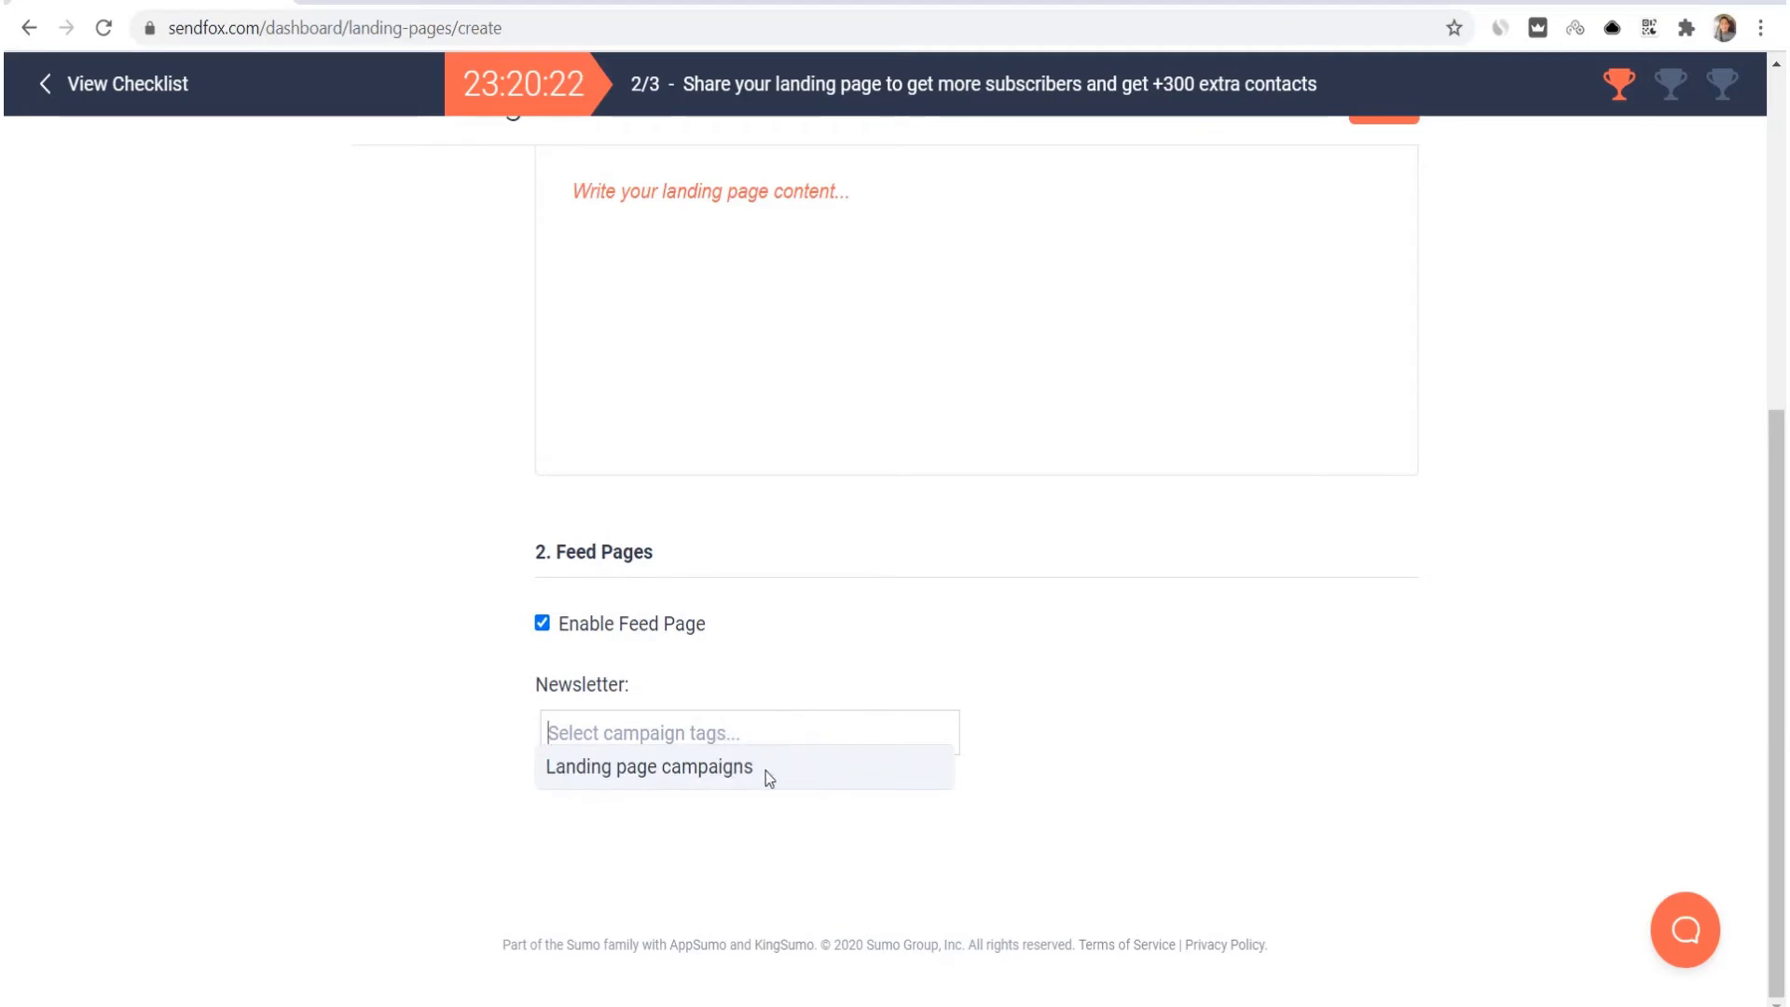
scroll(771, 724, "up", 5)
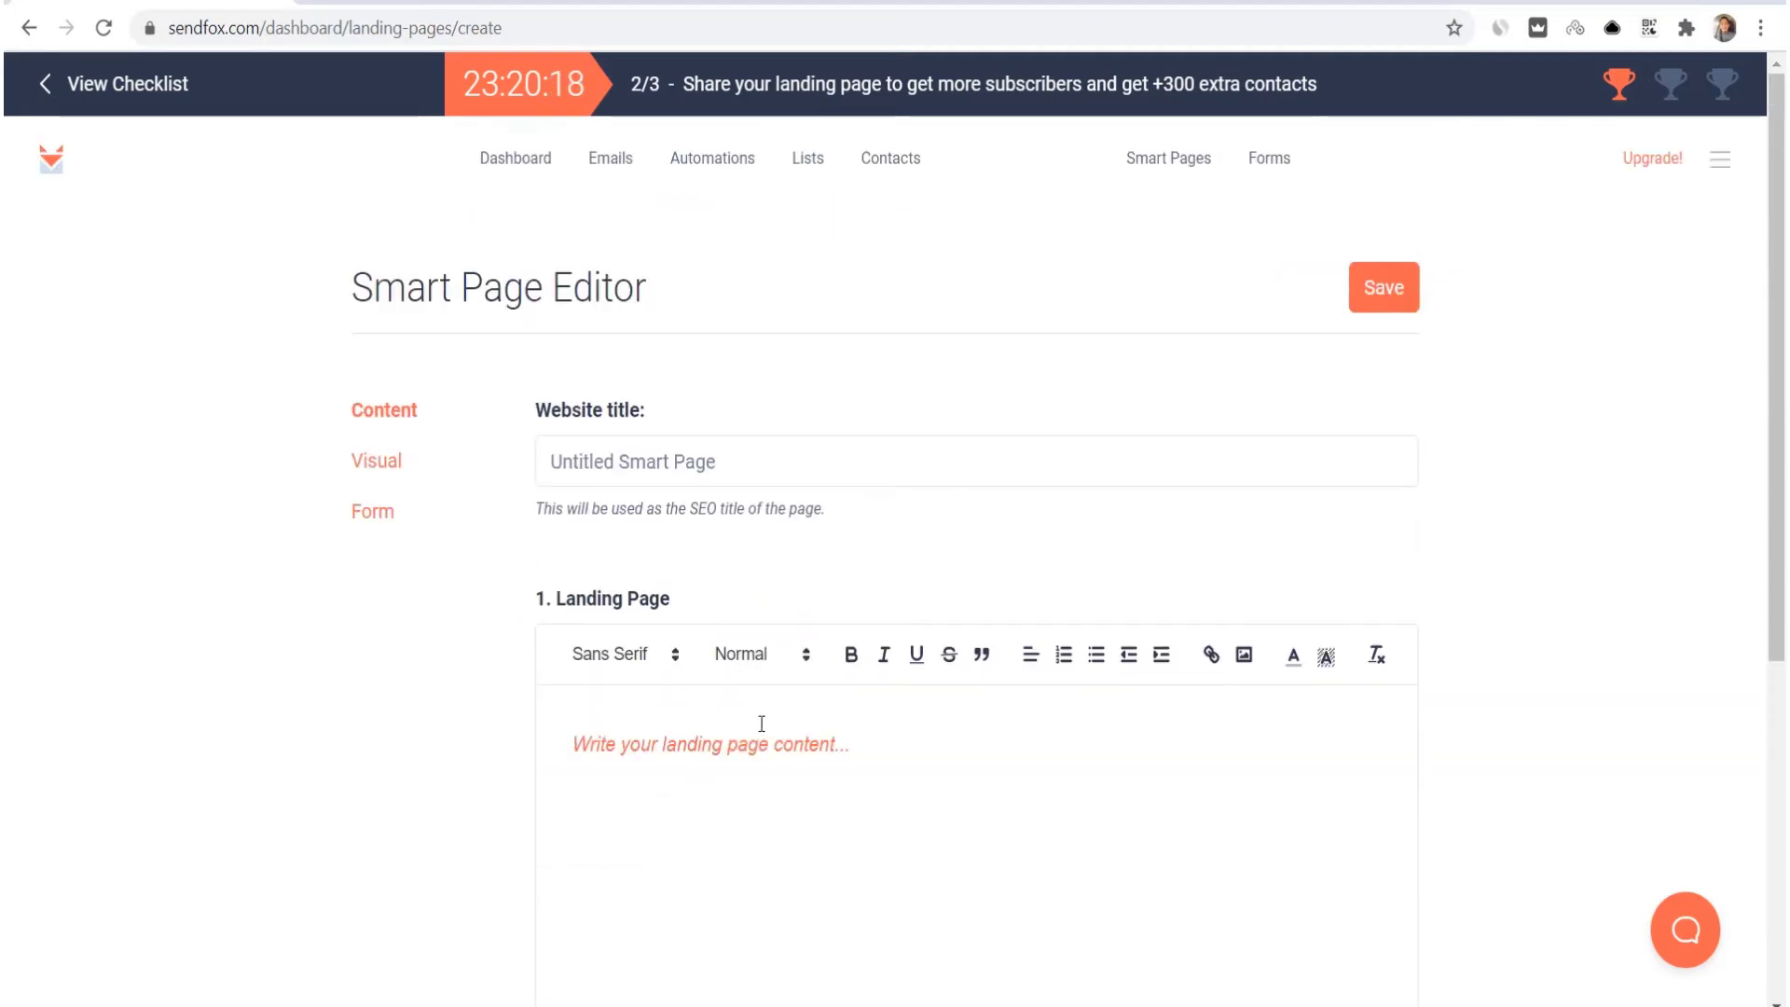
scroll(762, 724, "down", 5)
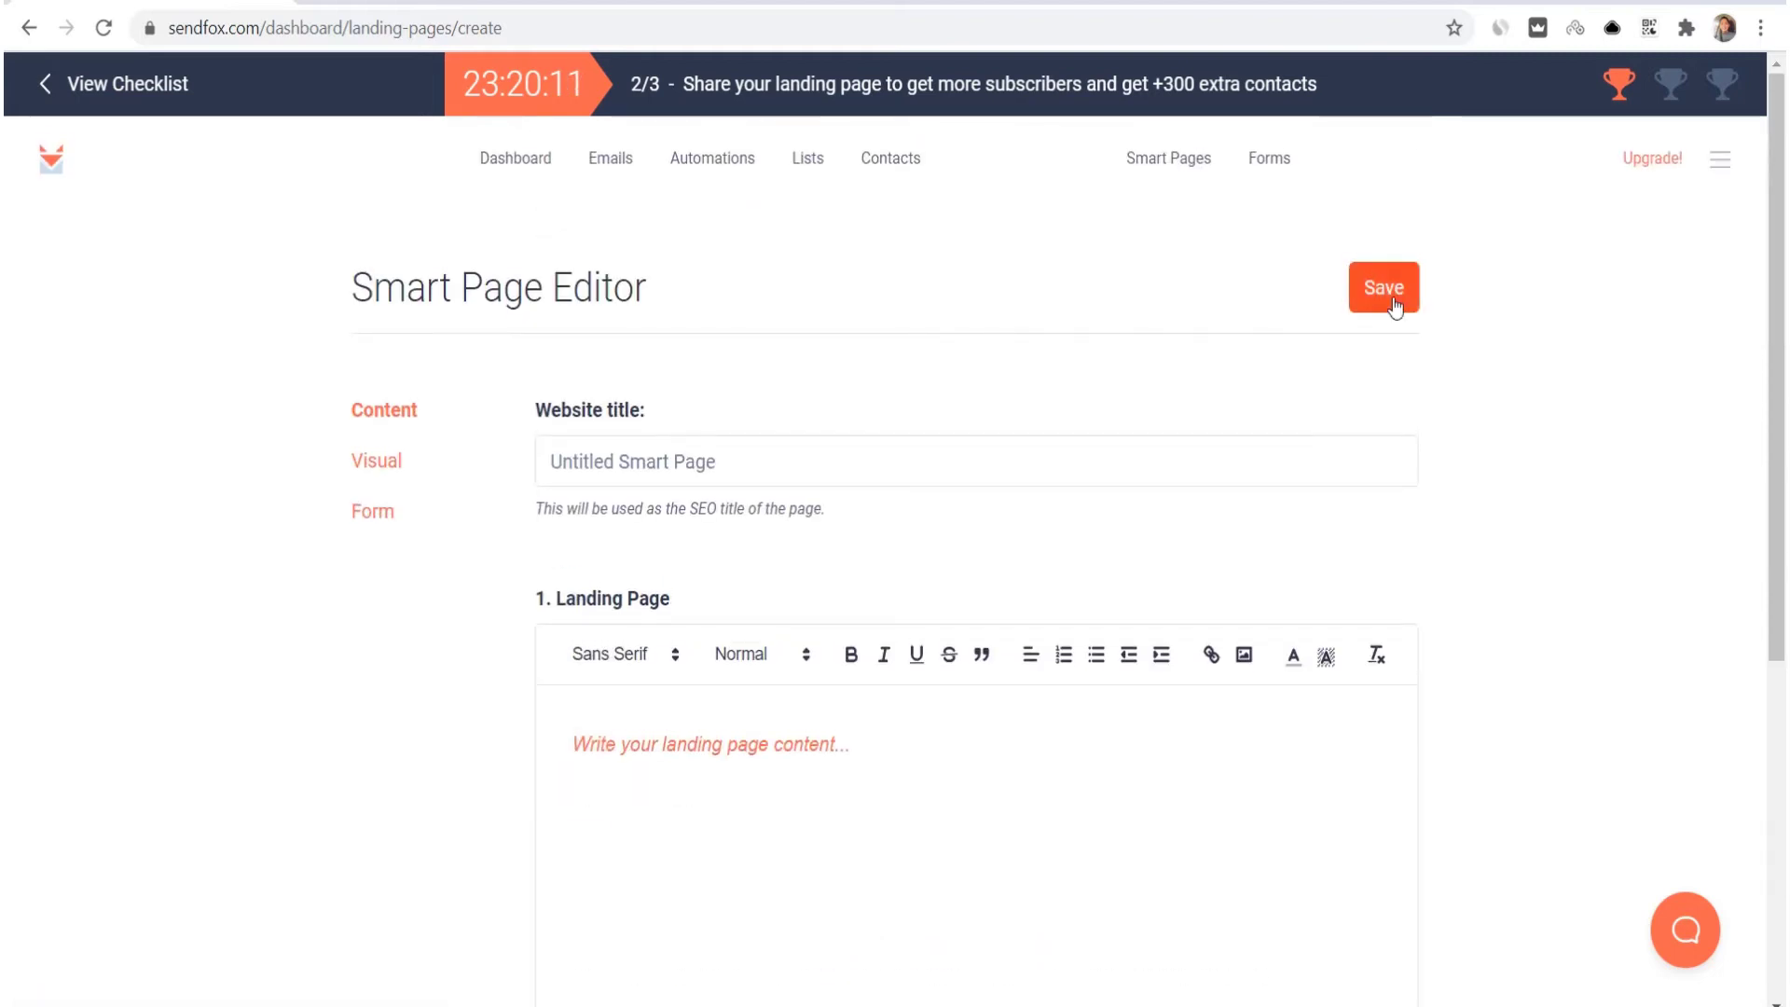
- Review the page's Visual and Form settings, then return to the Smart Pages list
left_click(389, 467)
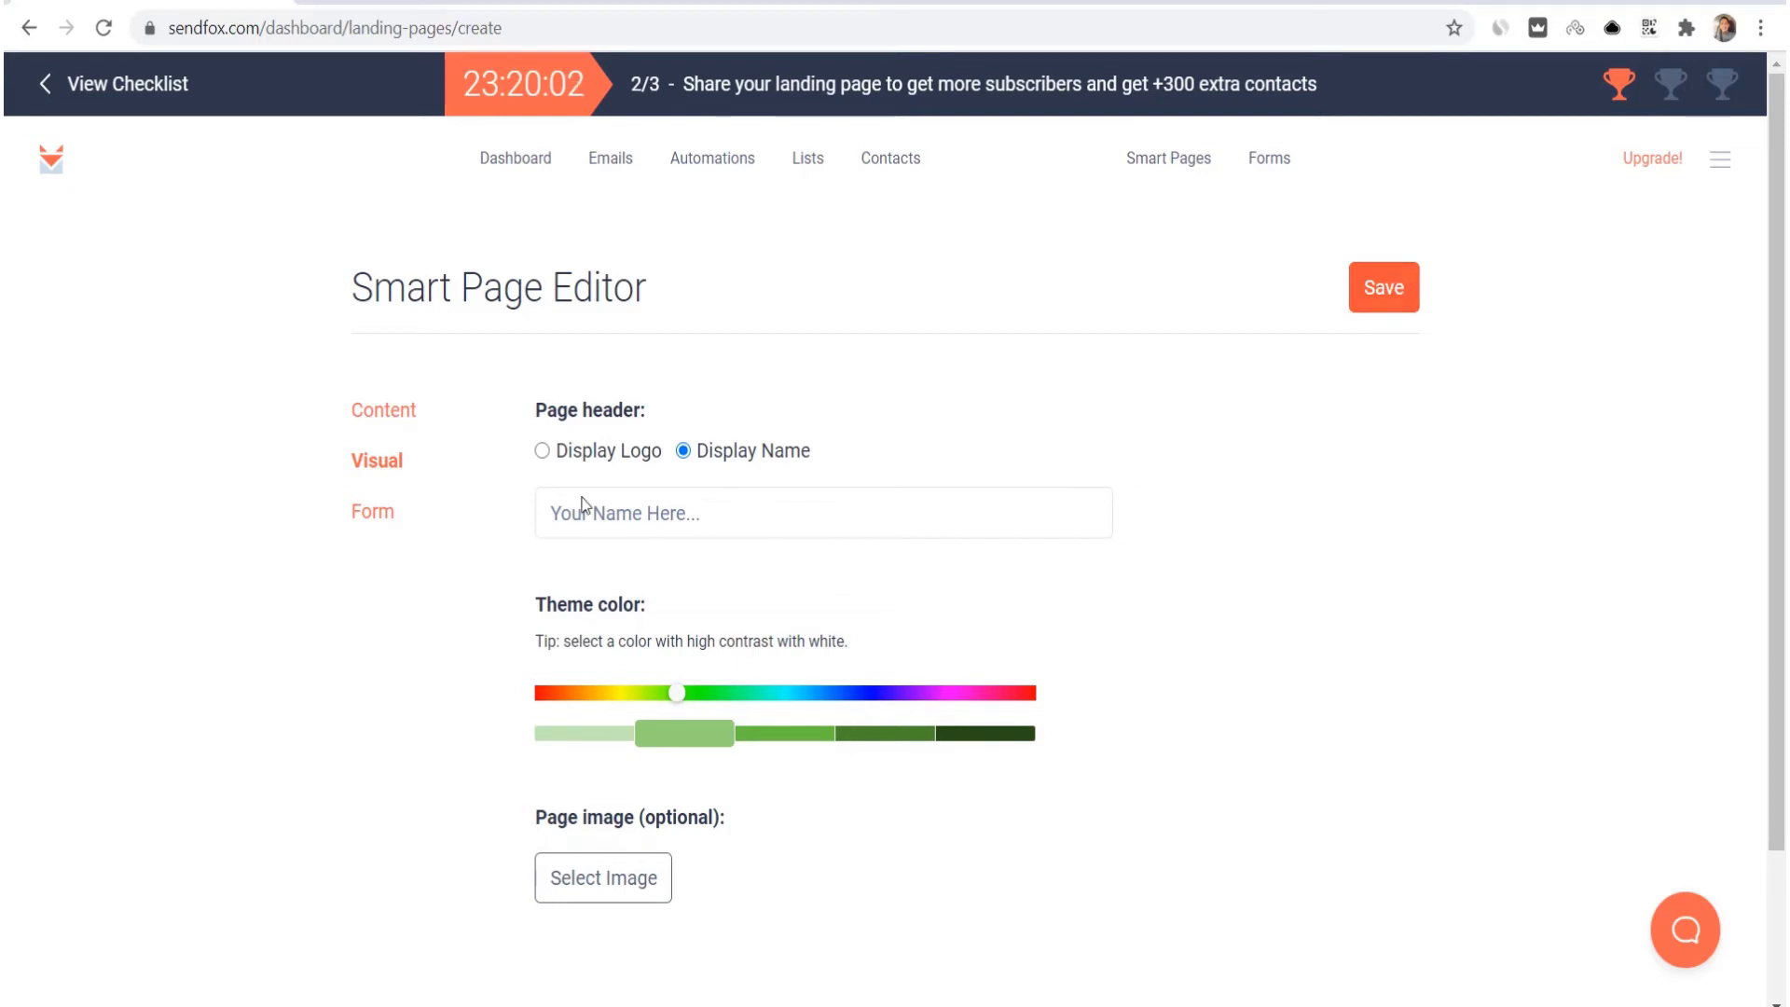
left_click(369, 515)
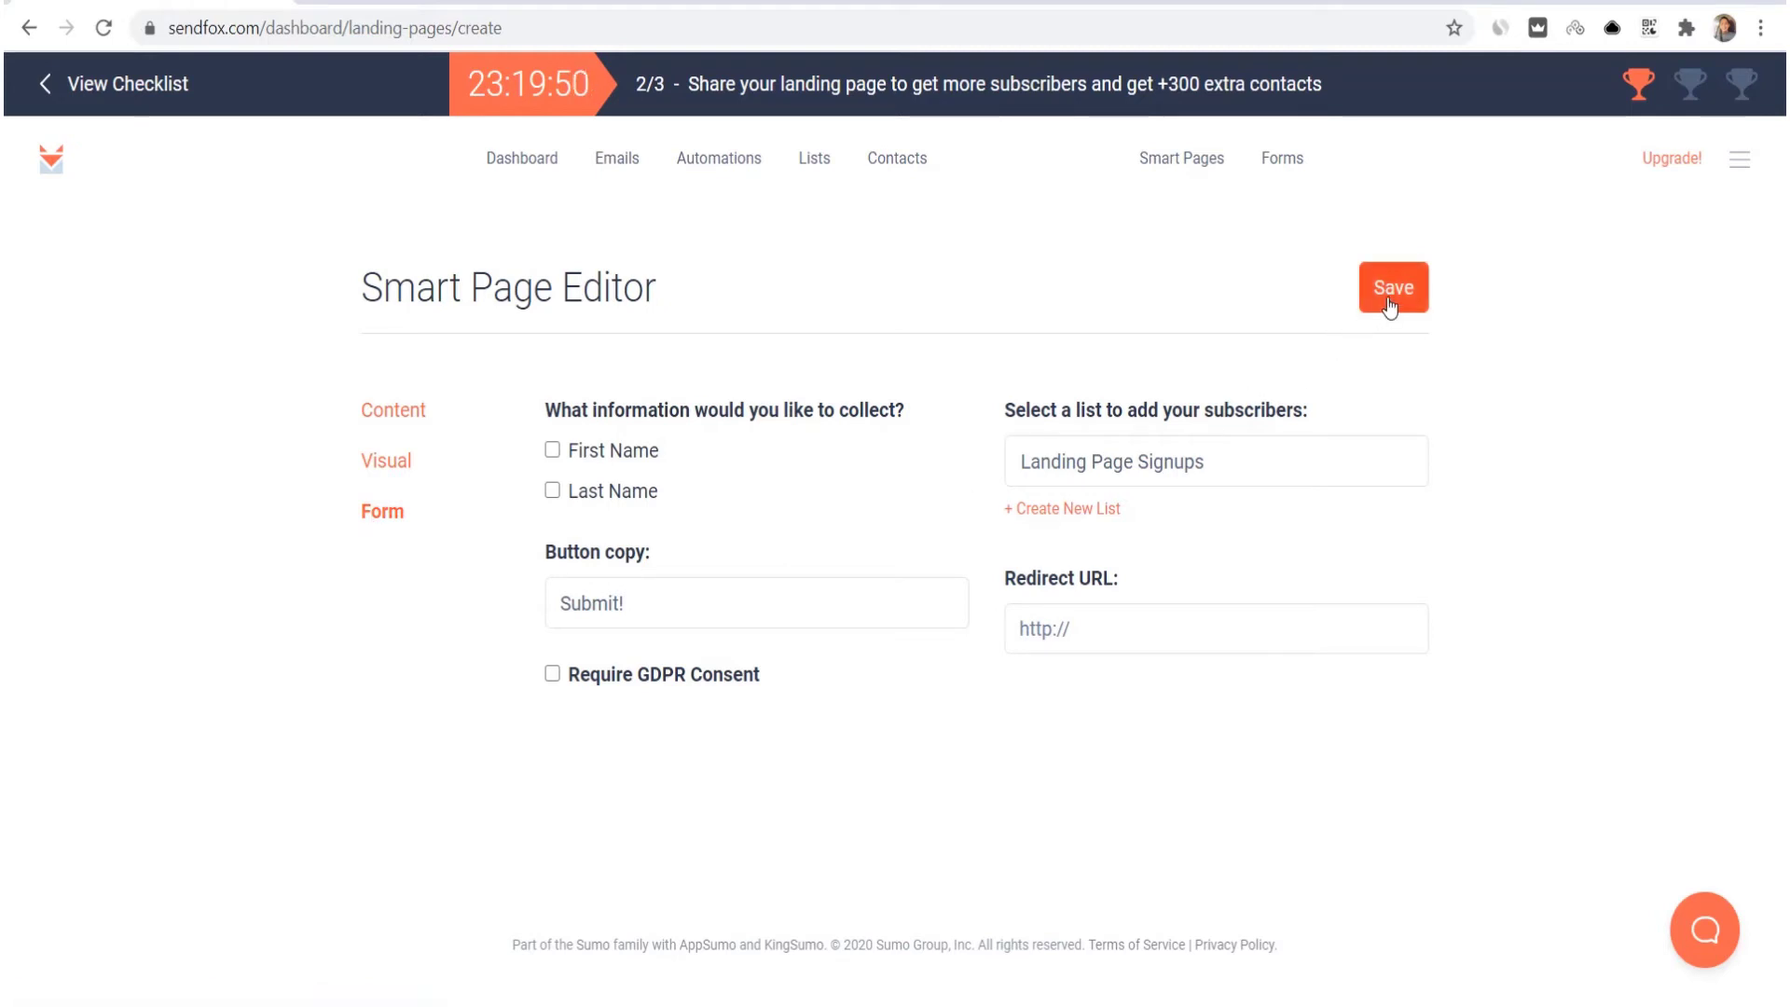
left_click(1176, 161)
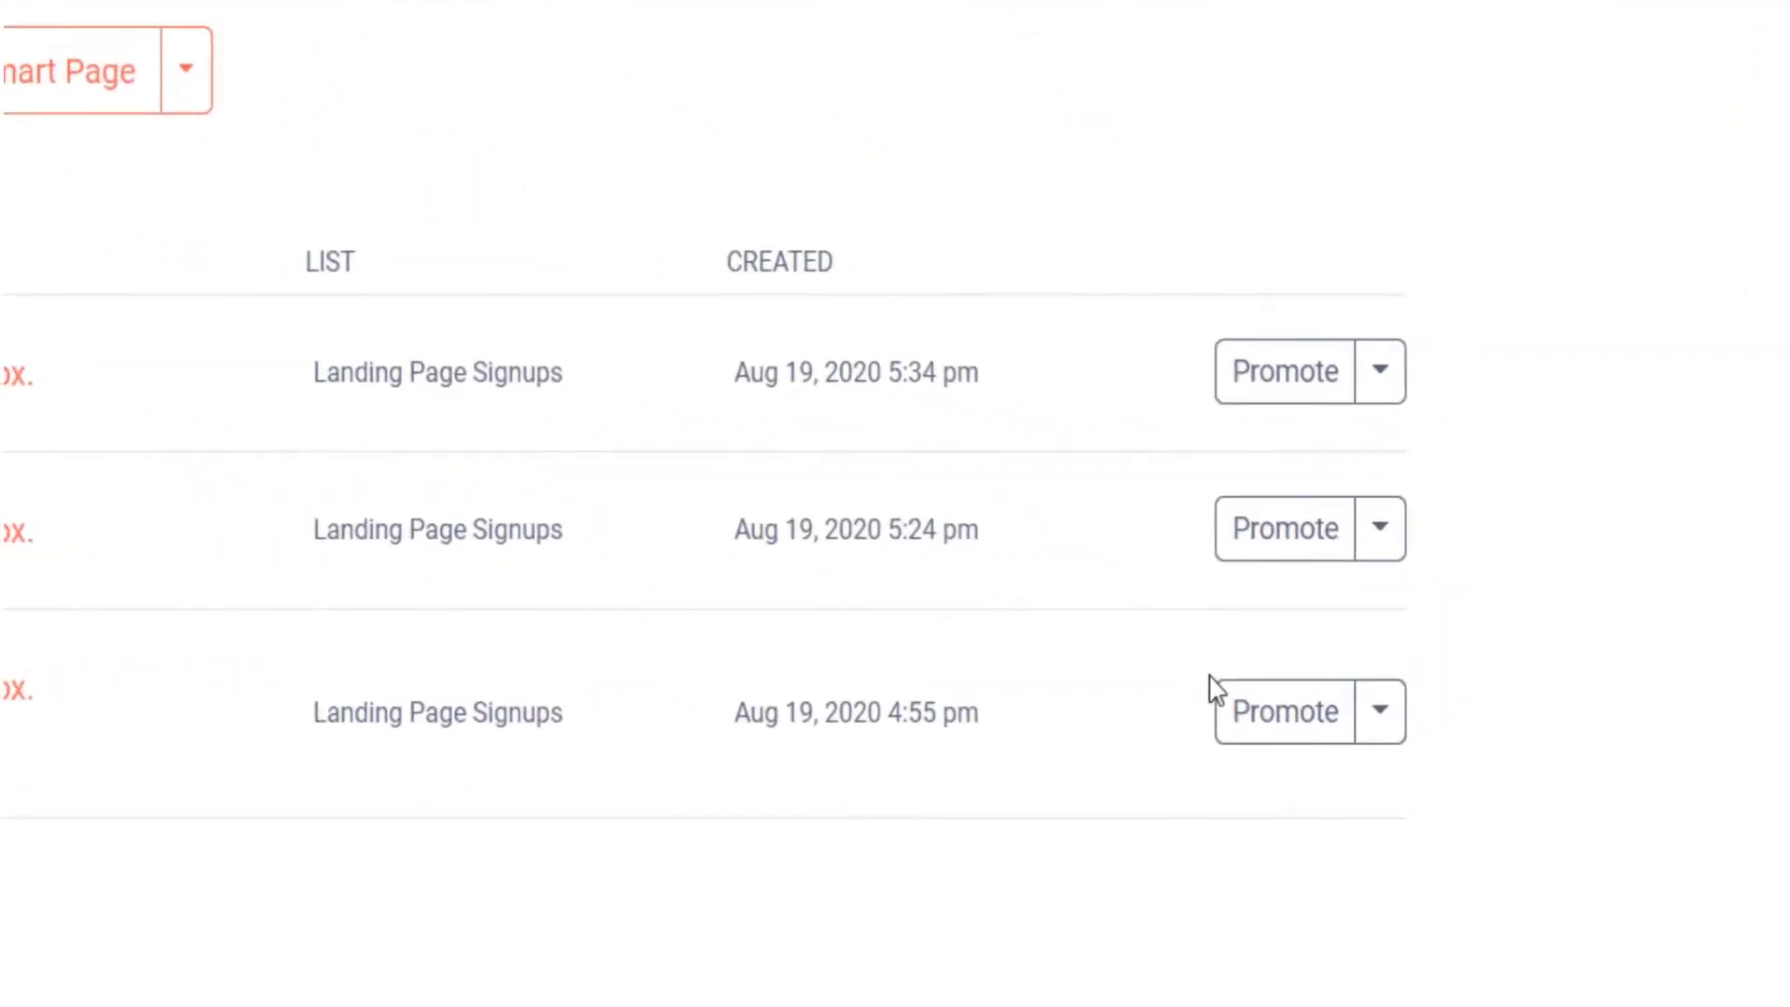
- Open the newest Smart Page's Promote menu, then go to the Automations section
left_click(1370, 352)
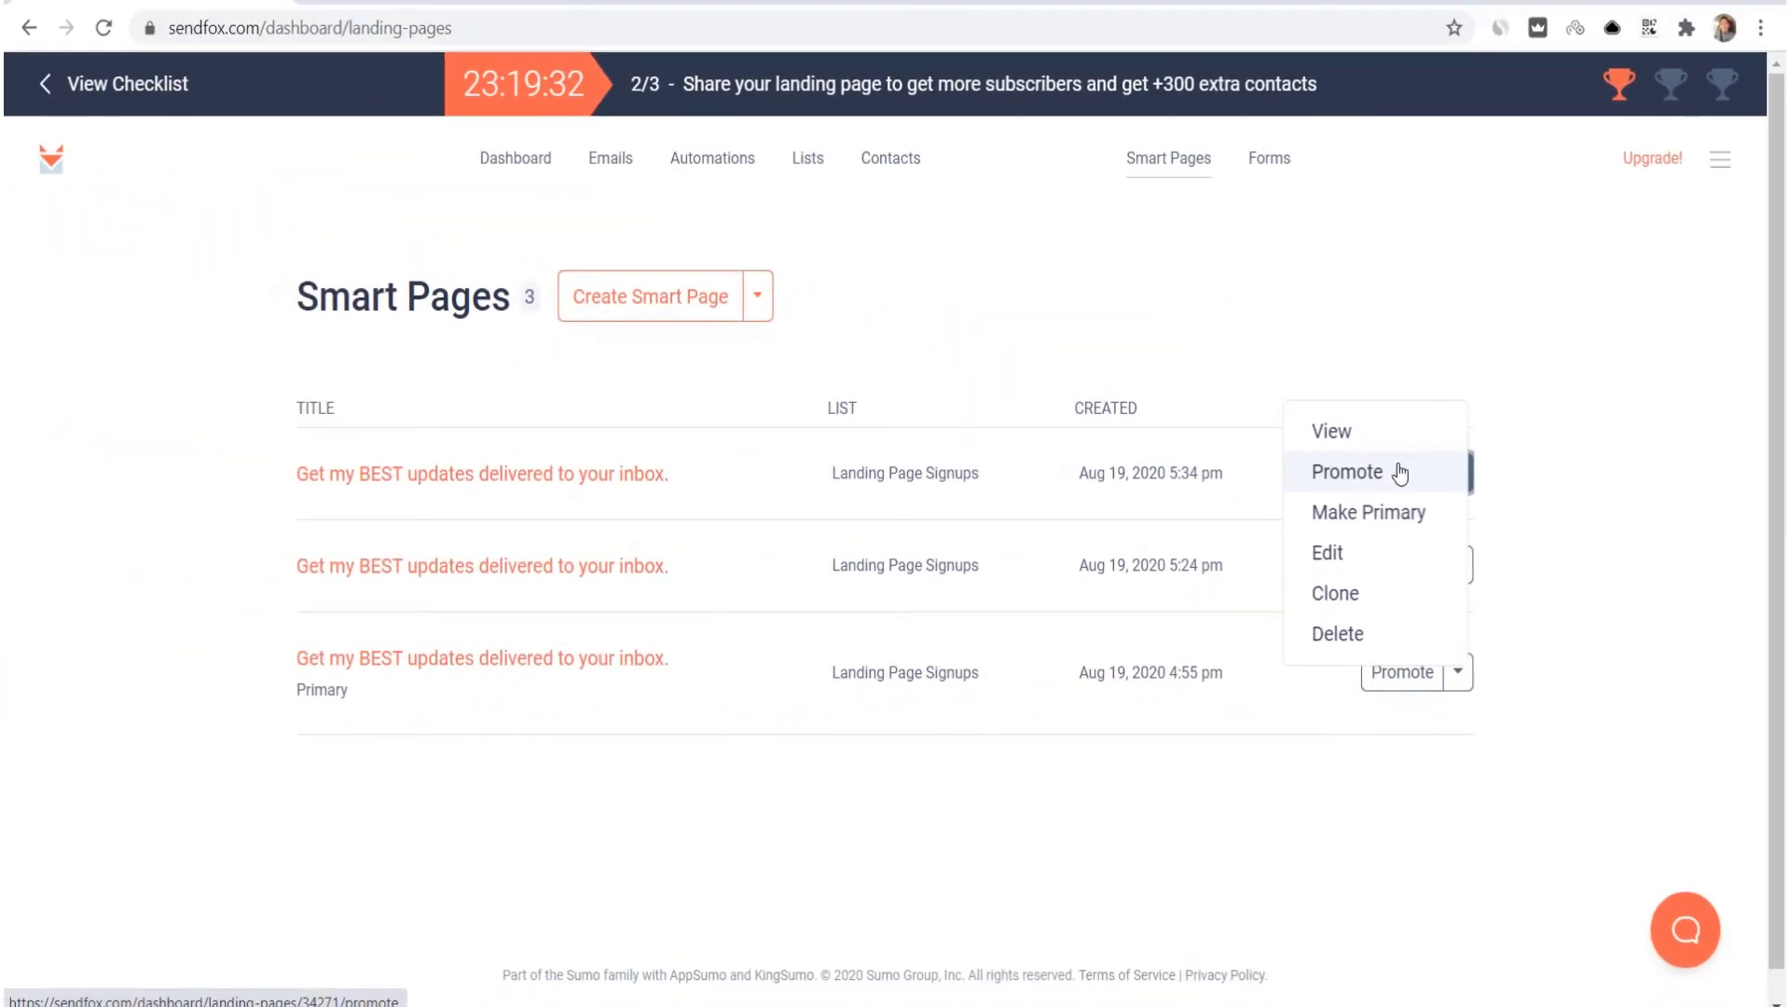
left_click(689, 161)
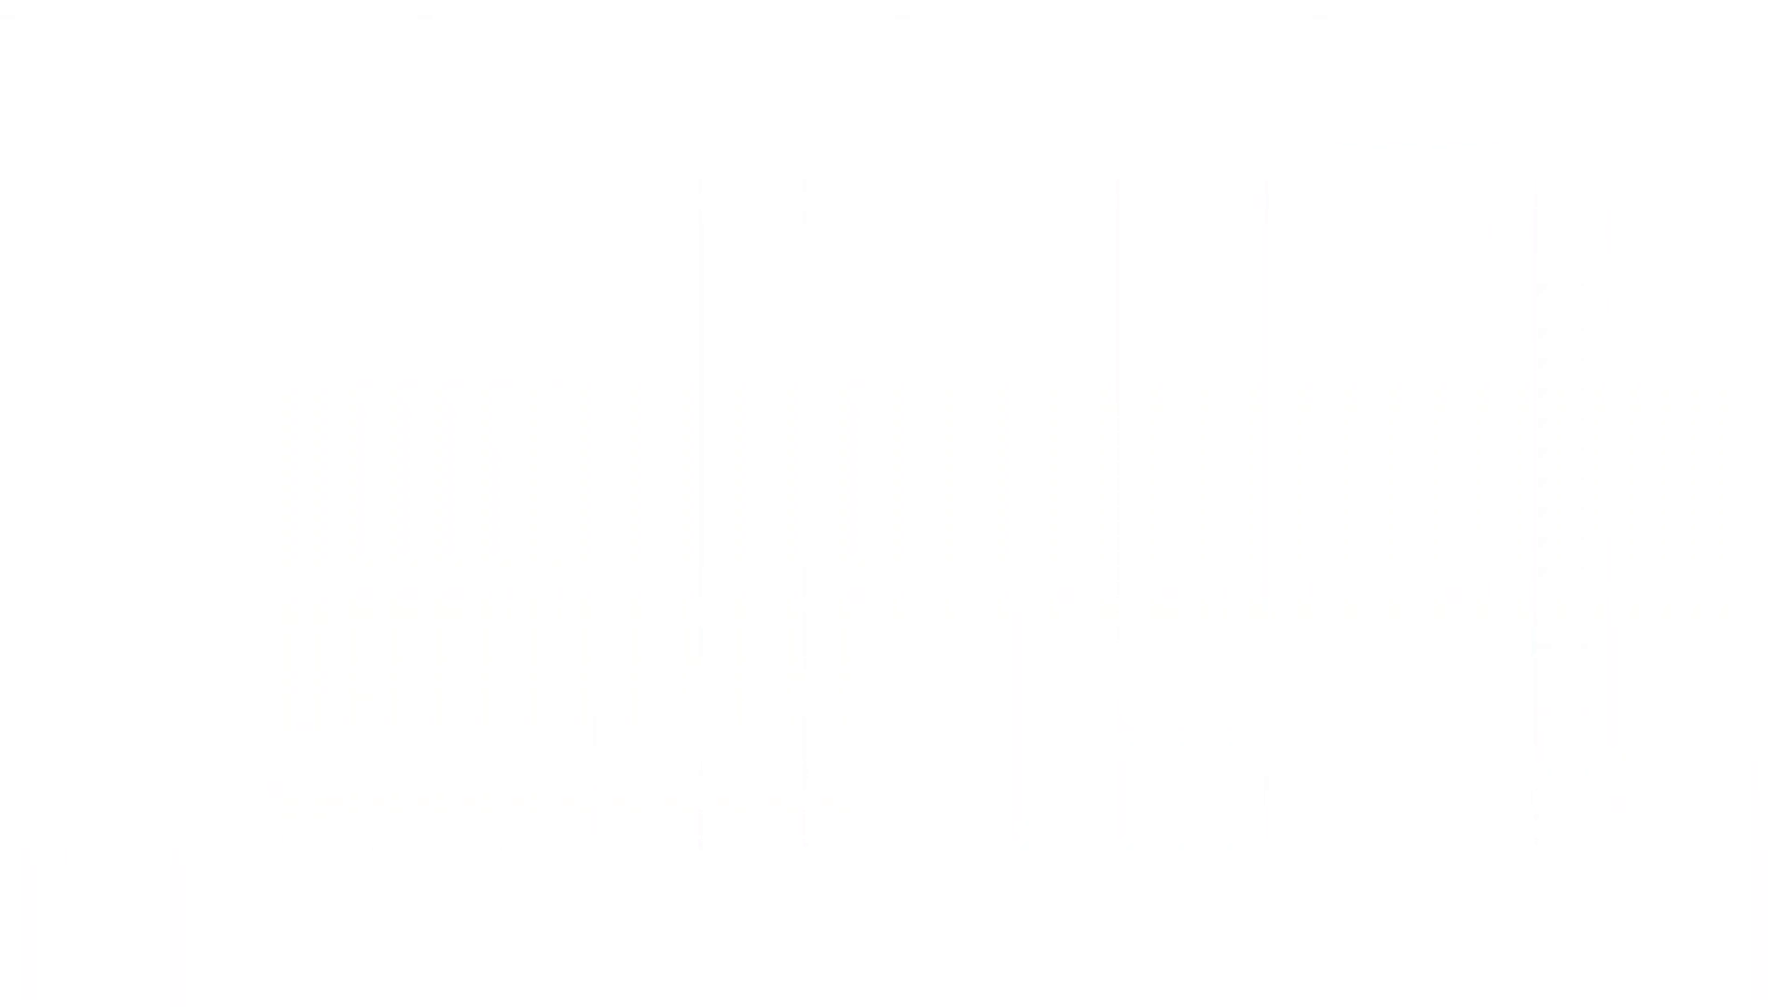
- Create a new email, check the sender name and address, and address it to SendFox List
left_click(678, 203)
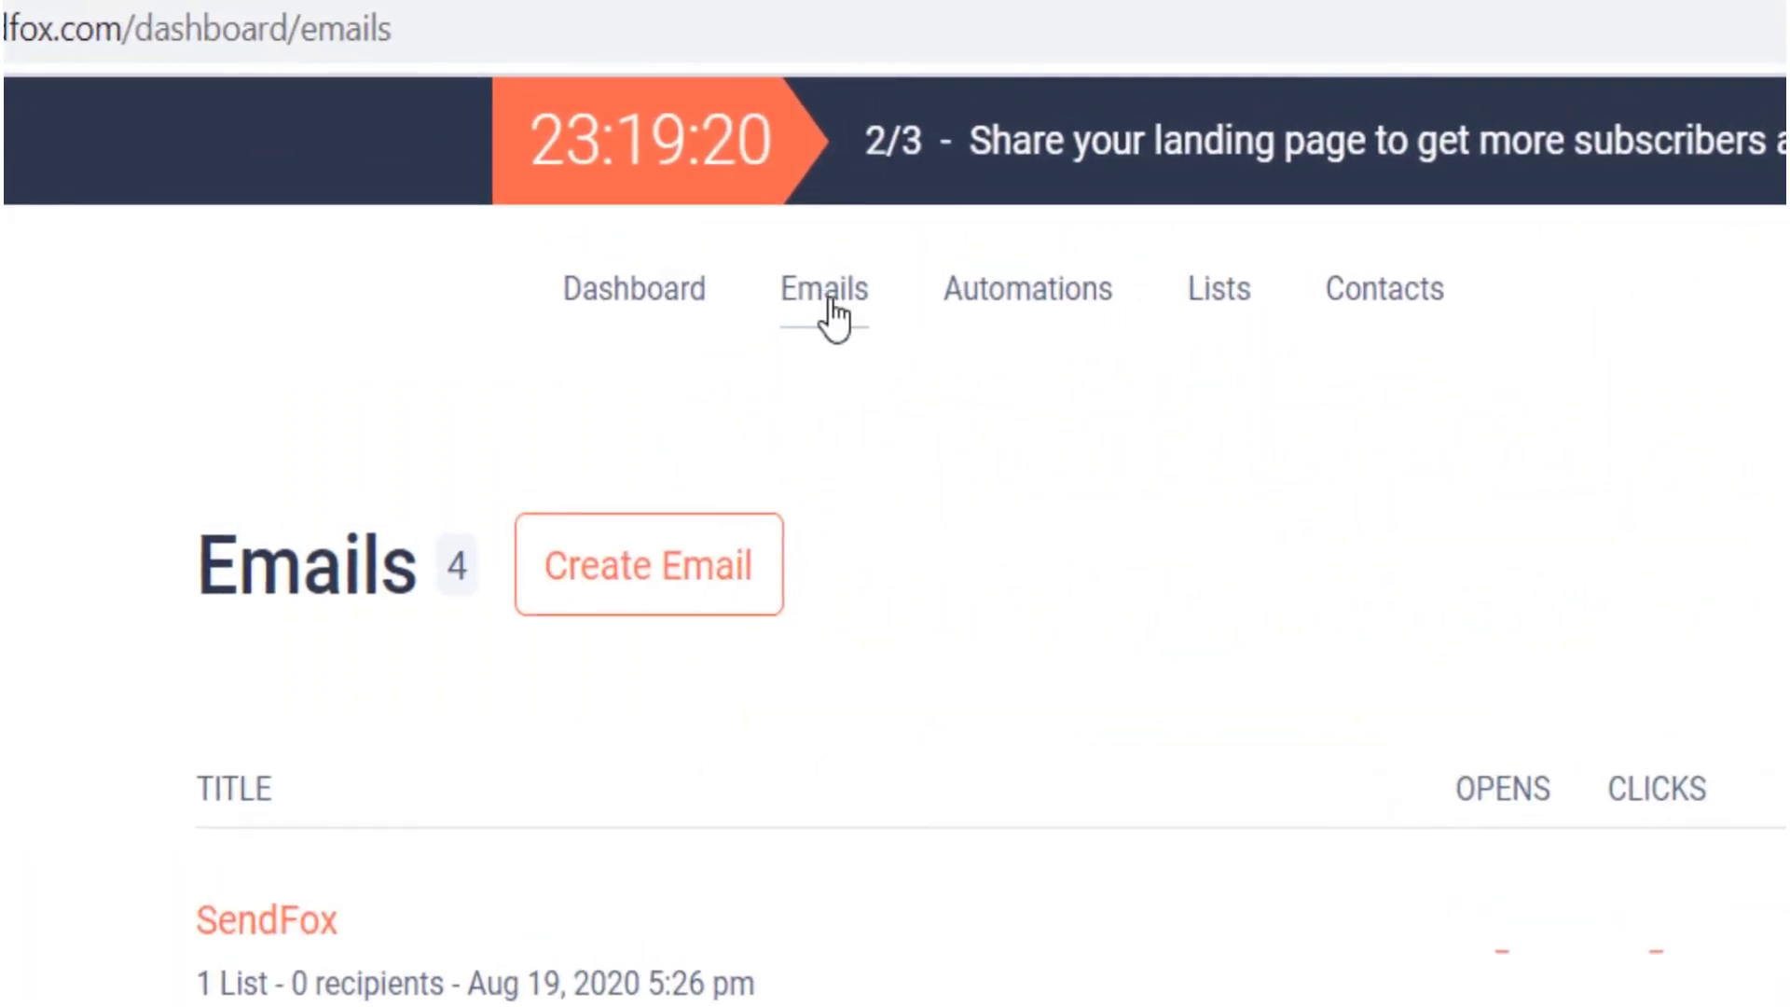
left_click(728, 597)
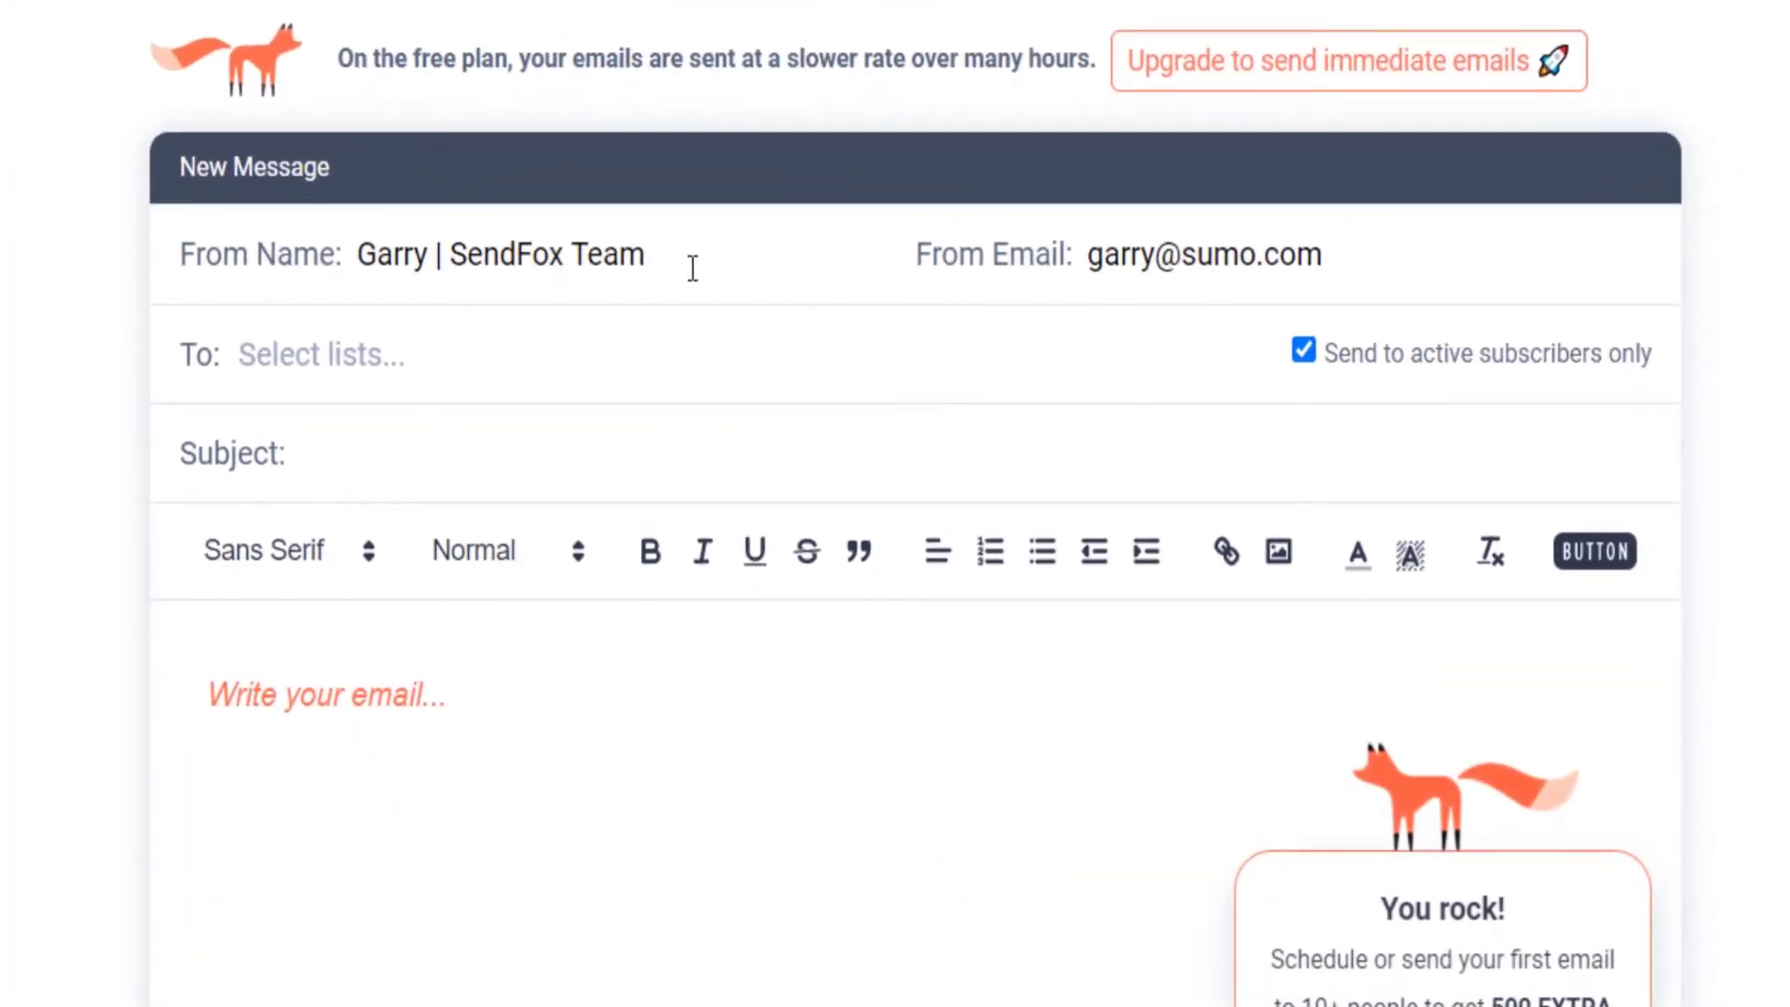
left_click(693, 269)
left_click(1390, 257)
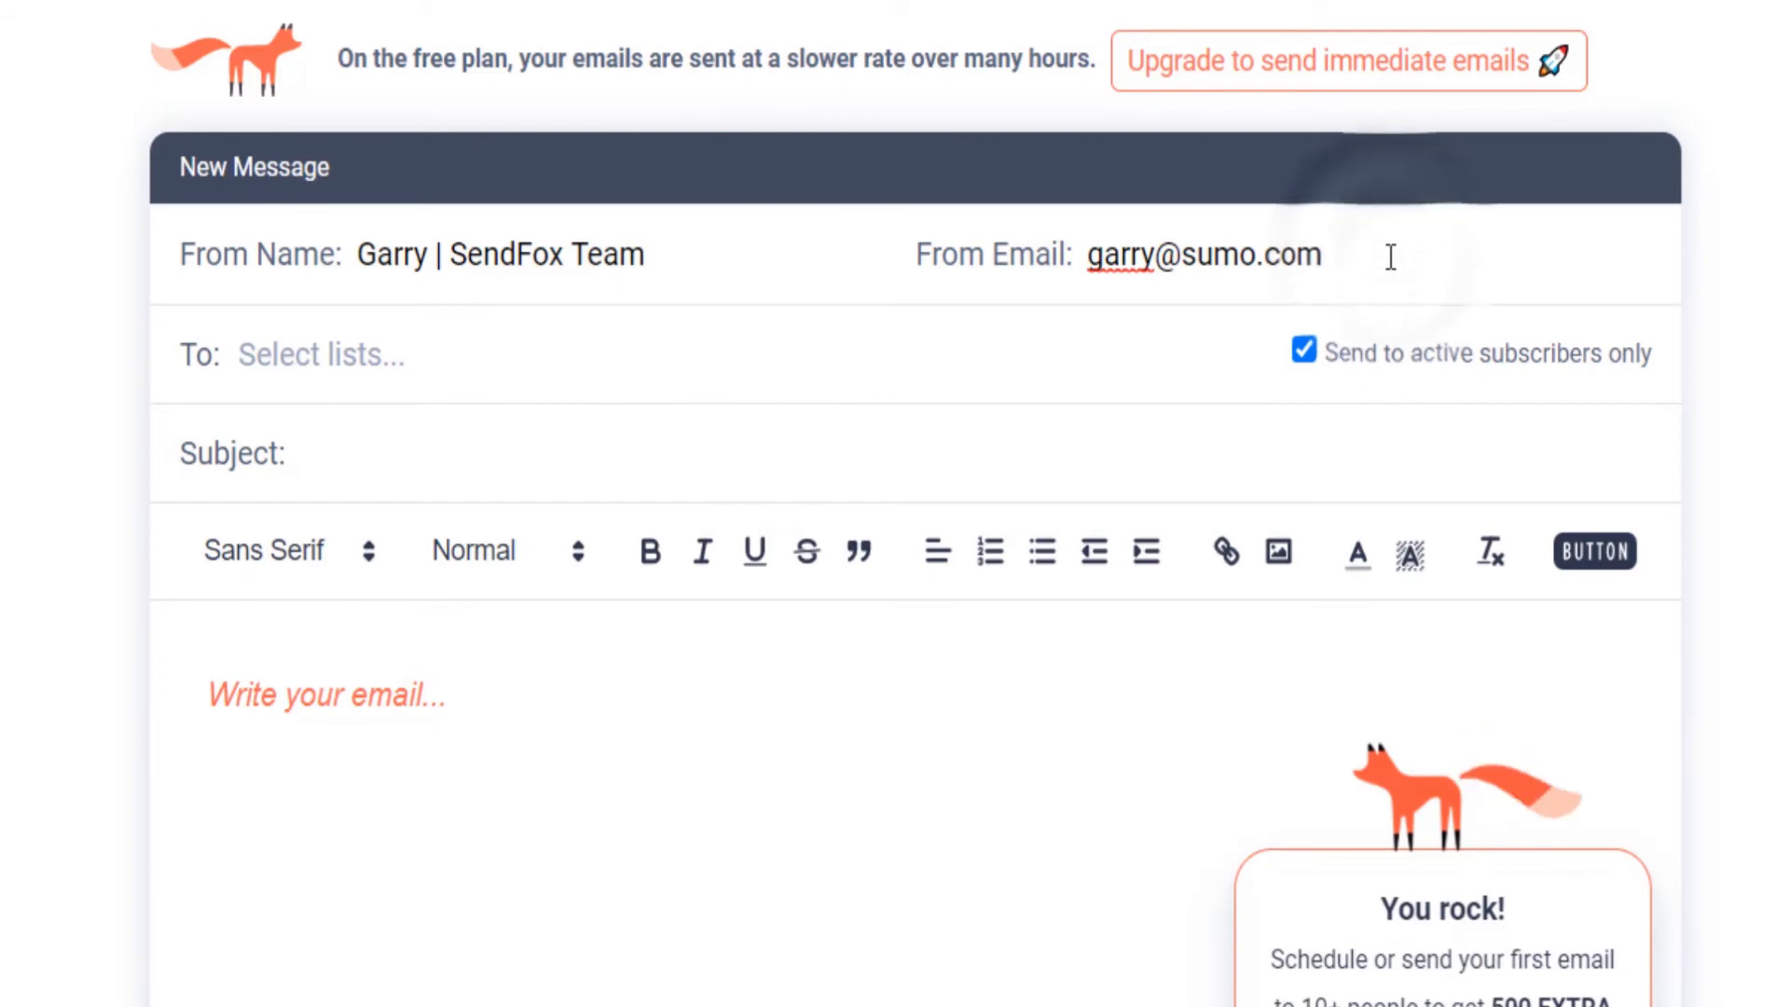
left_click(437, 362)
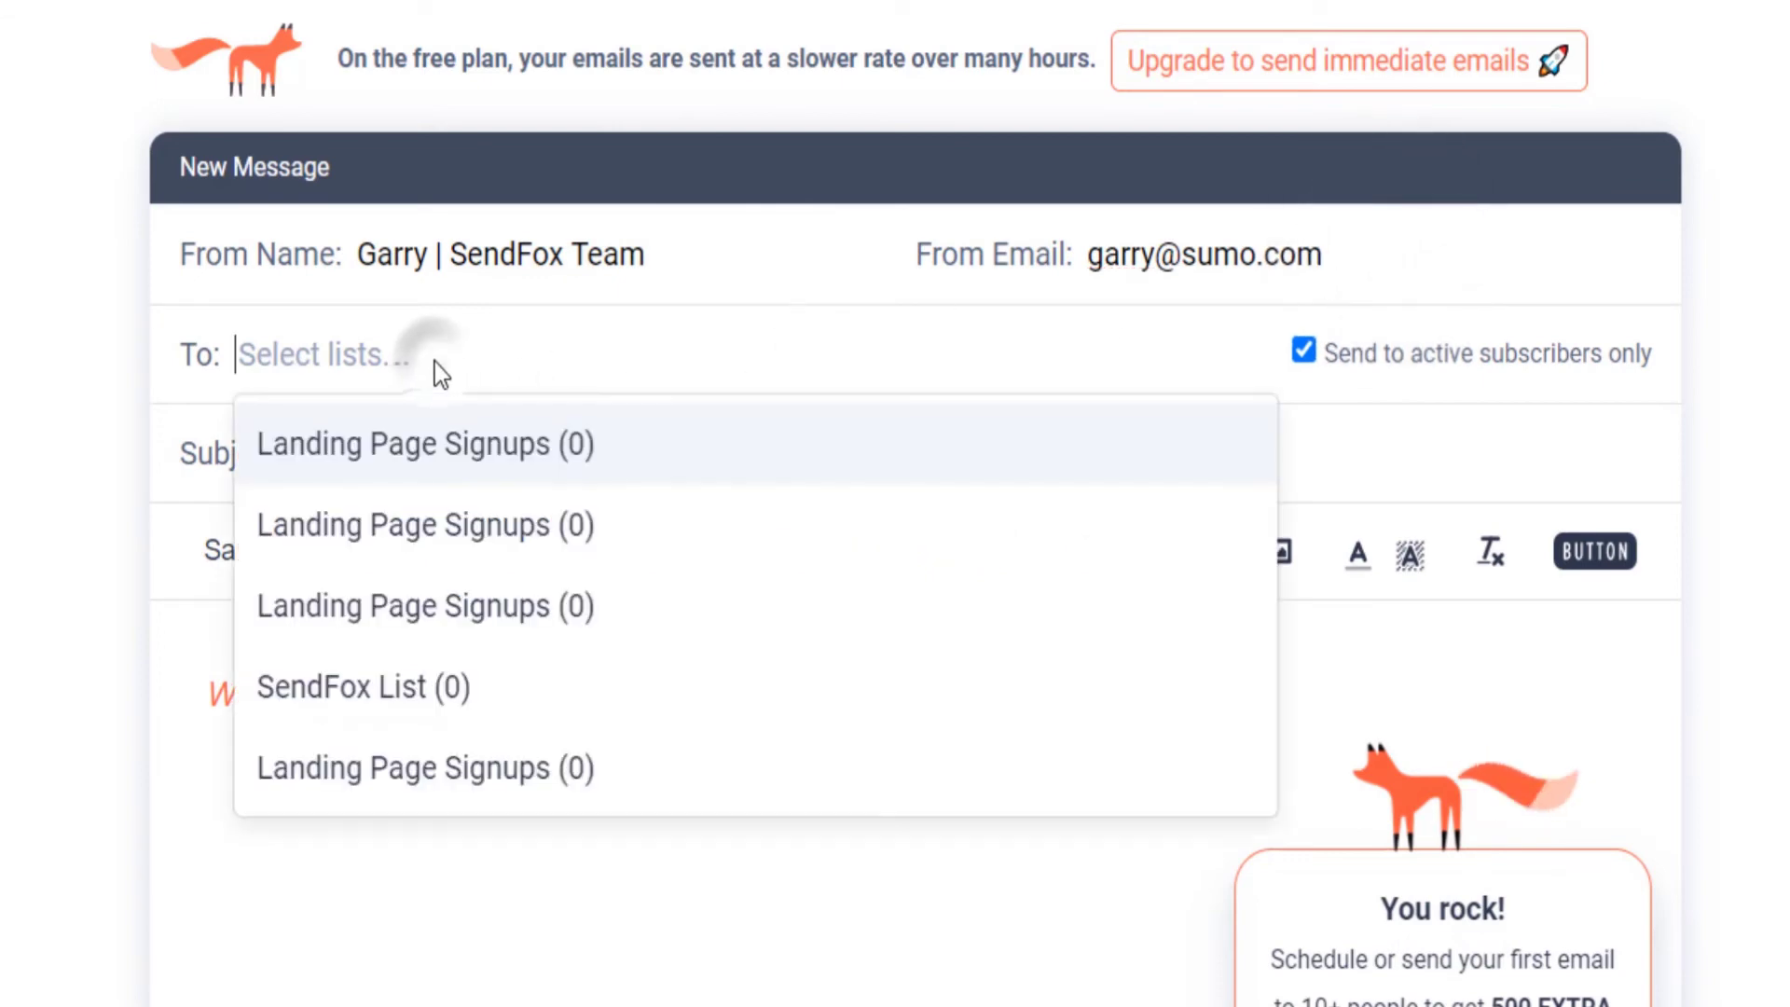
left_click(475, 675)
mouse_move(1310, 352)
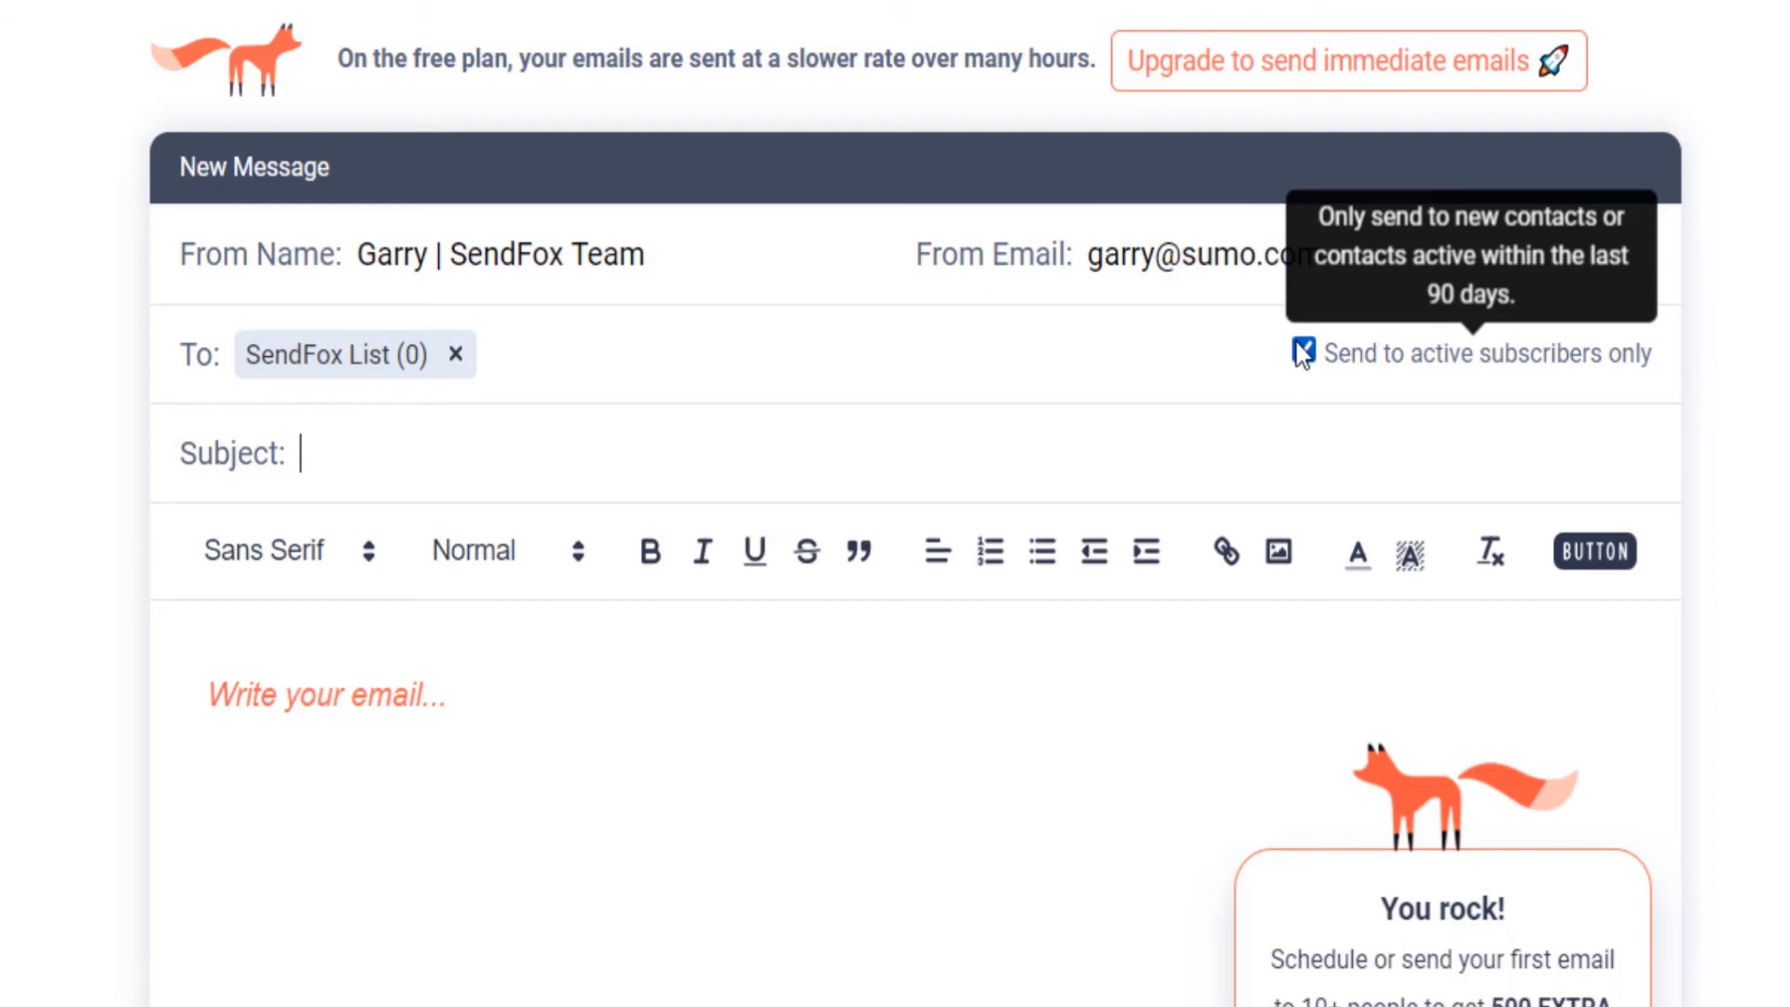
- Enter the subject 'SendFox Team' and paste the same text into the email body
left_click(1091, 441)
type("SendFox Team")
key("ctrl+a")
key("ctrl+c")
left_click(833, 754)
key("ctrl+v")
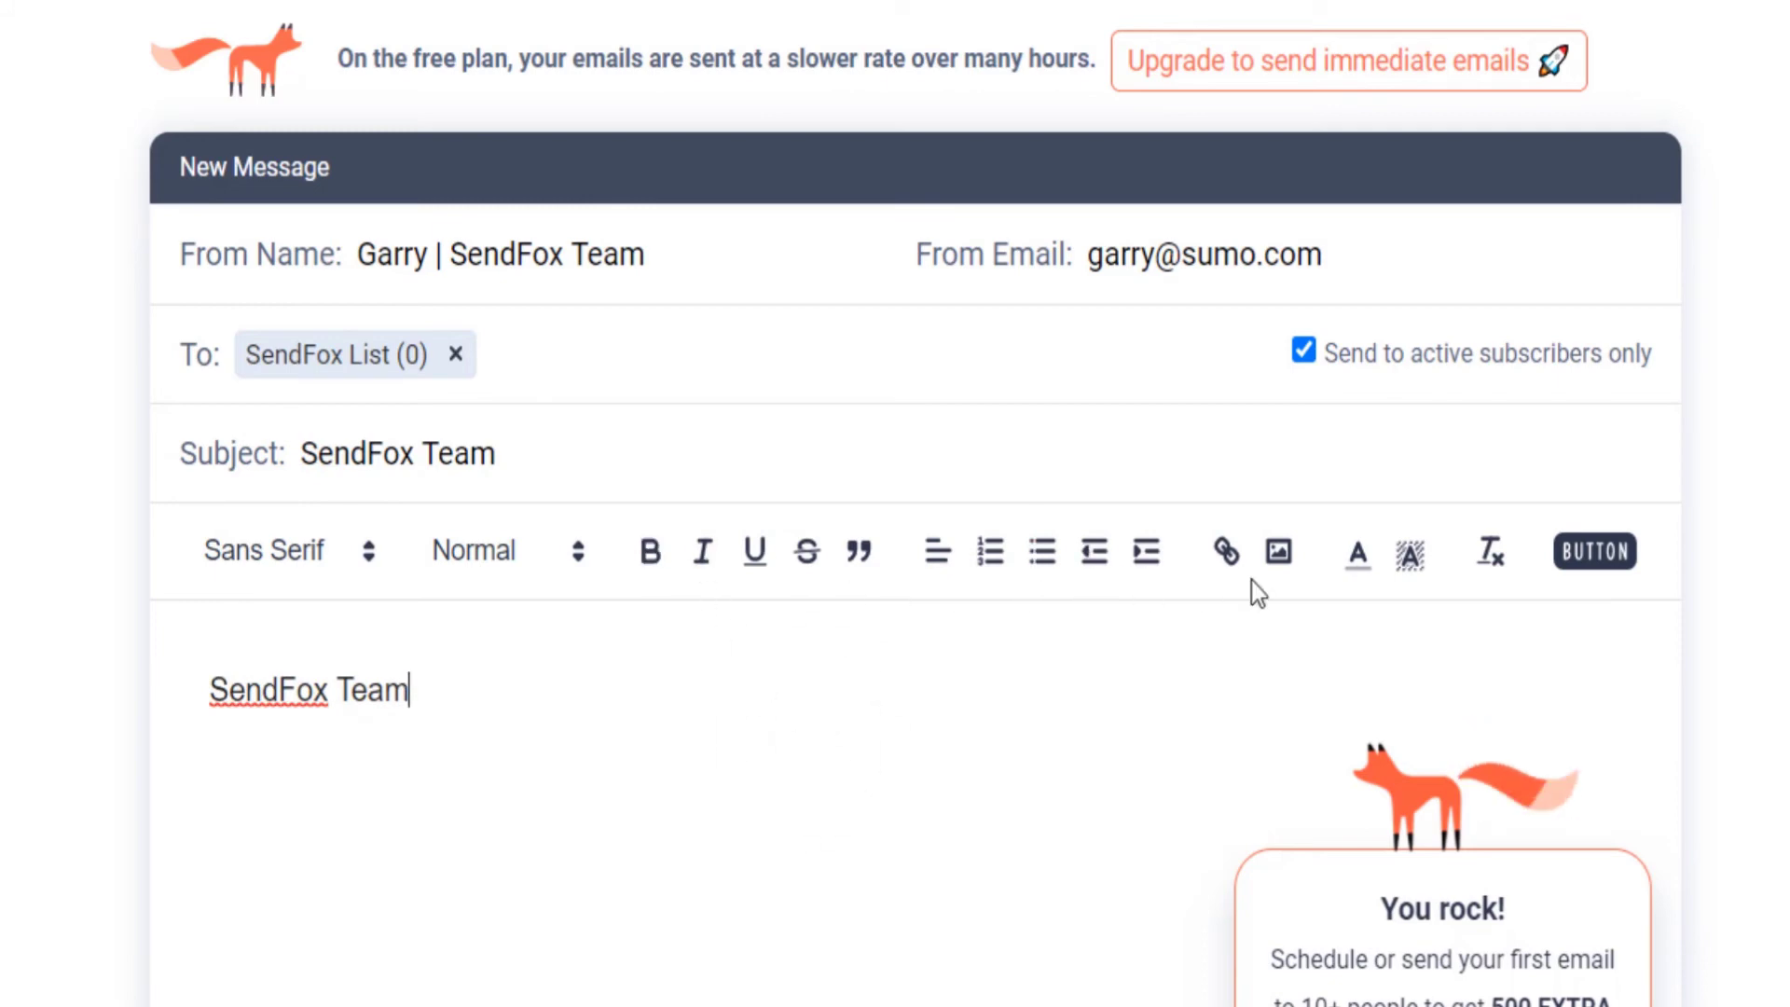
- Preview the email in desktop and mobile views, then close the preview
scroll(1151, 641, "down", 4)
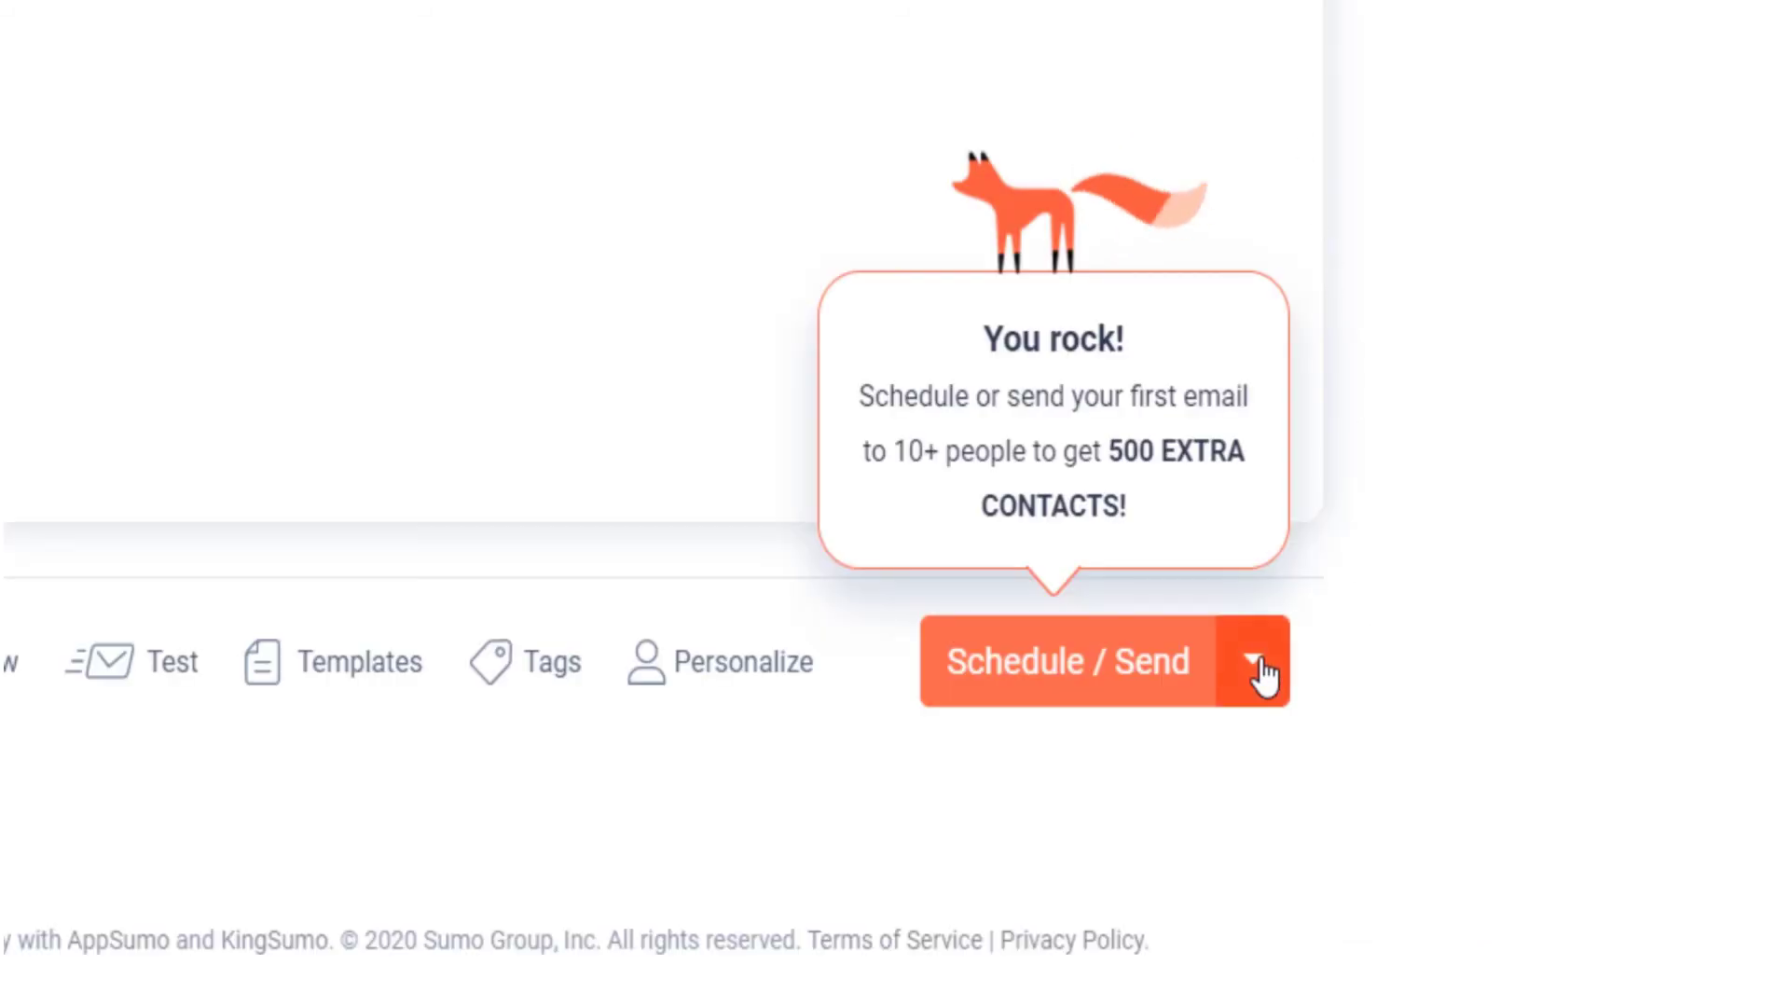
left_click(1259, 666)
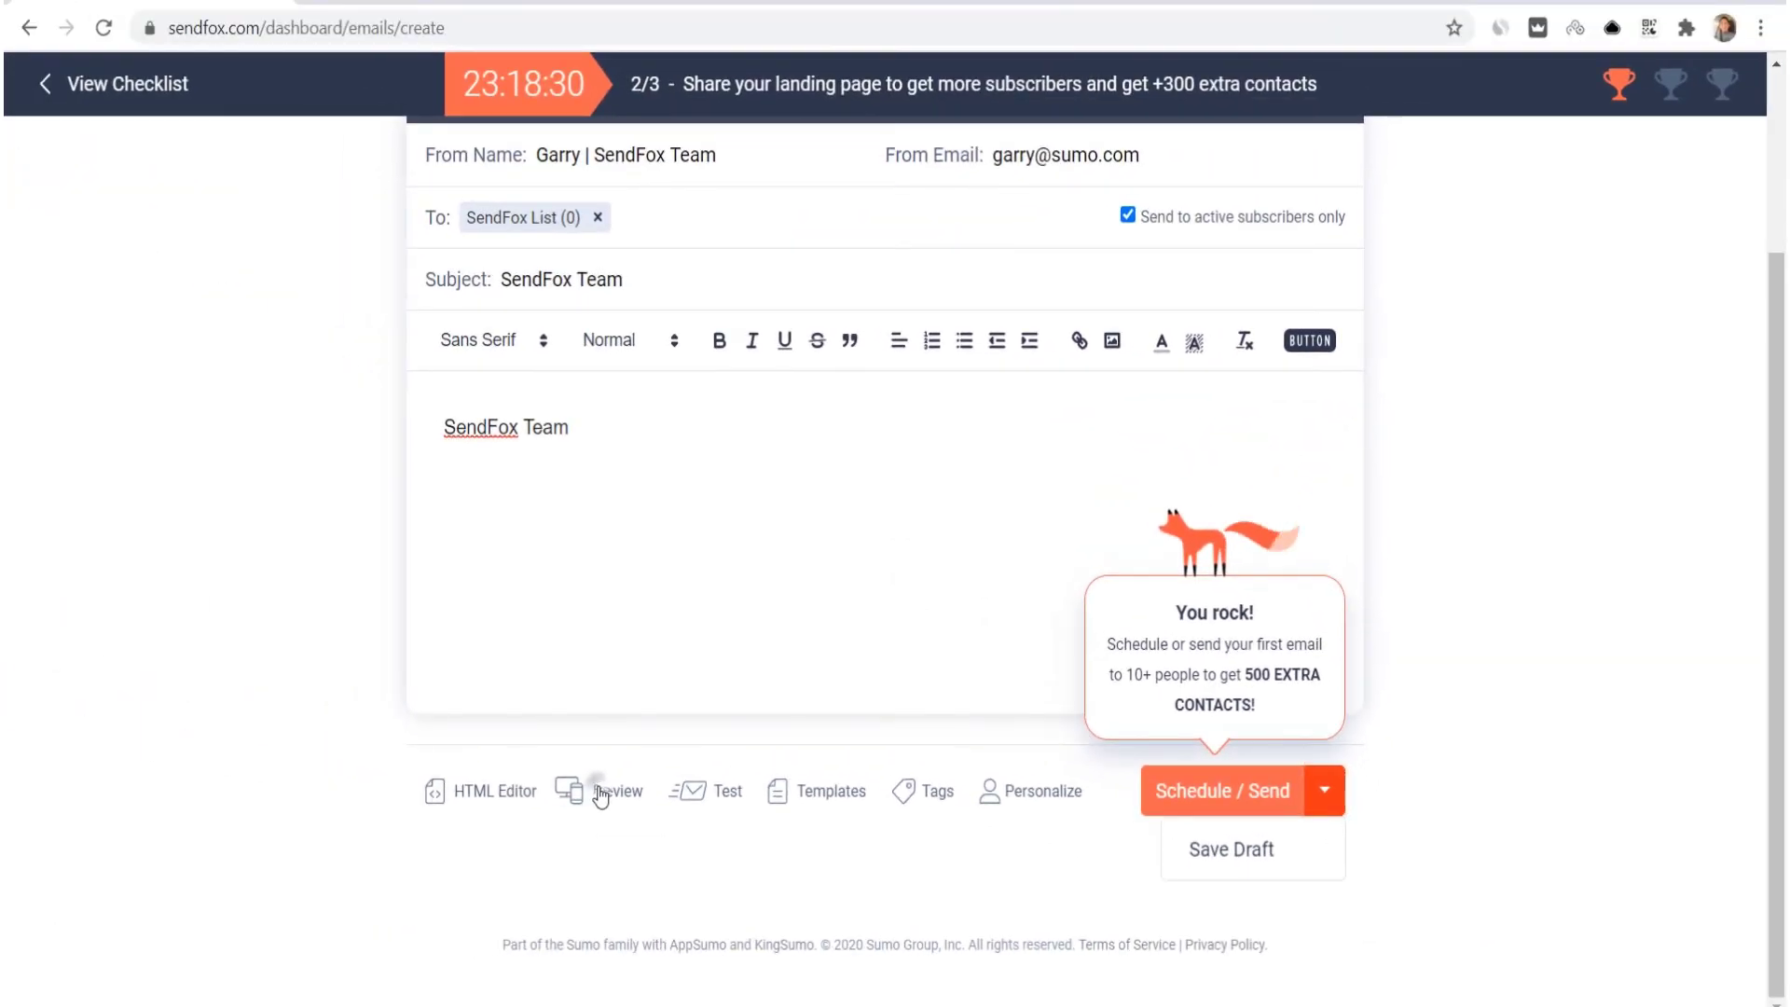
left_click(601, 798)
left_click(853, 114)
left_click(1392, 101)
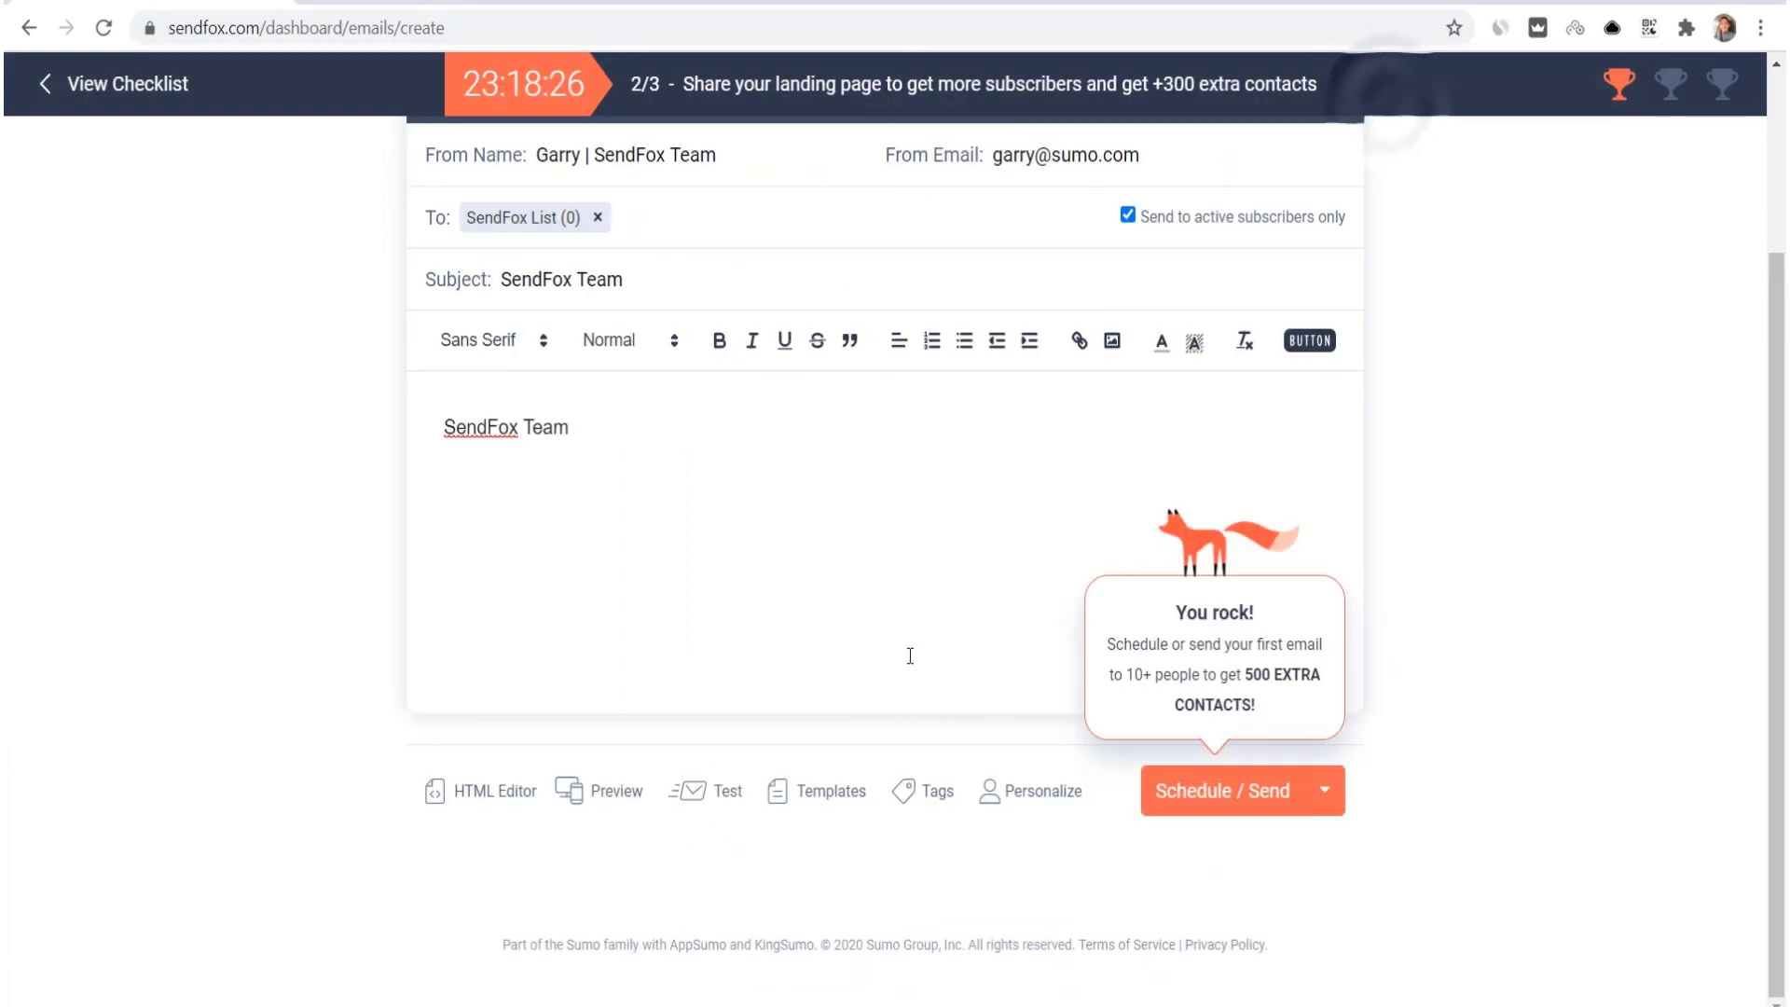
- Look at the test email window and its recipient address, then close it without sending
left_click(734, 802)
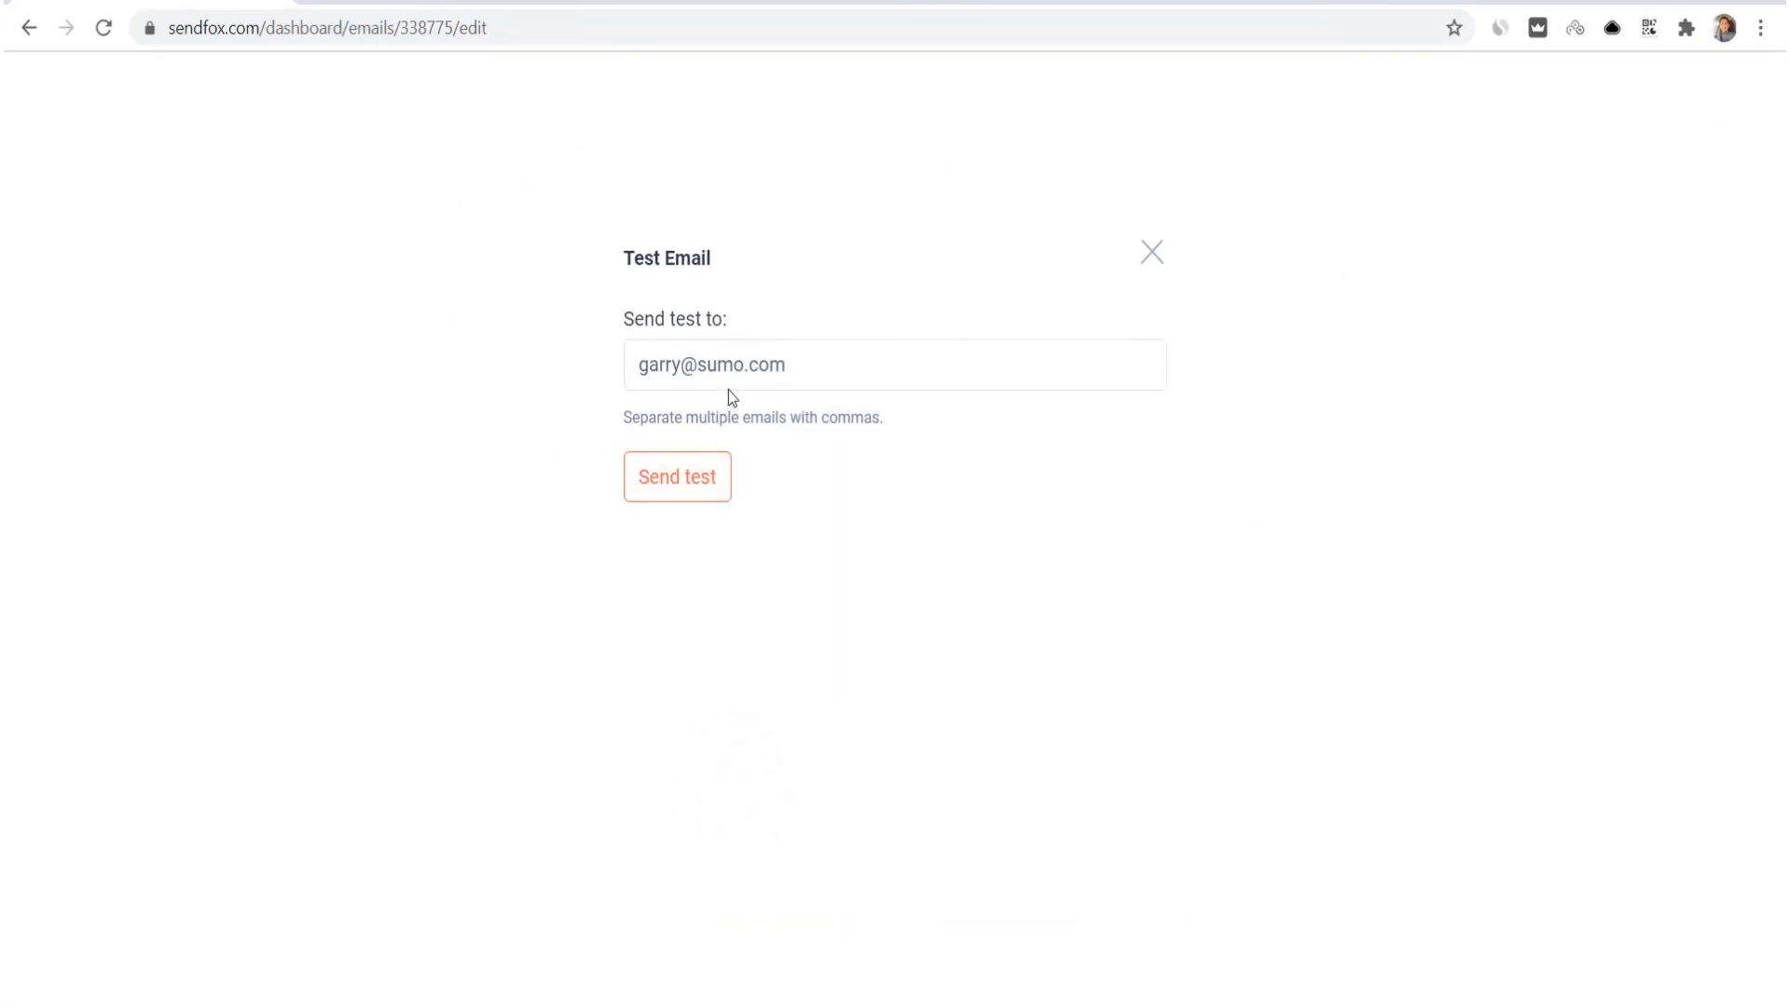
triple_click(797, 365)
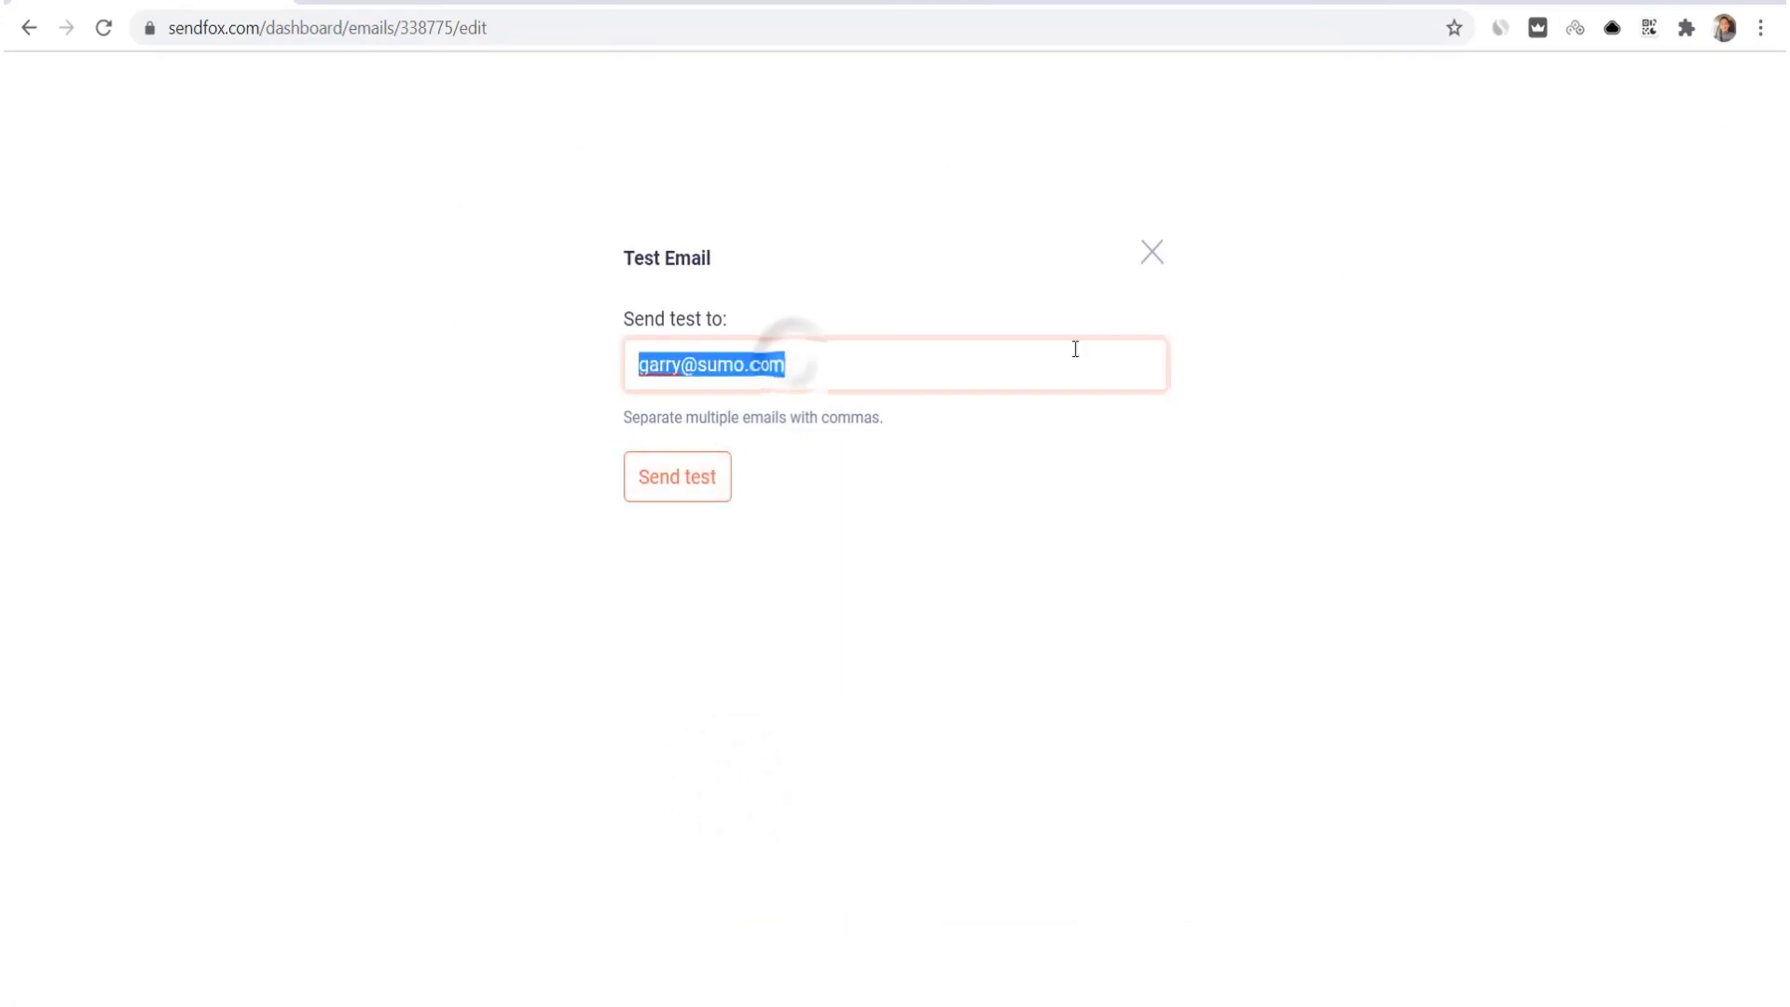
left_click(1154, 255)
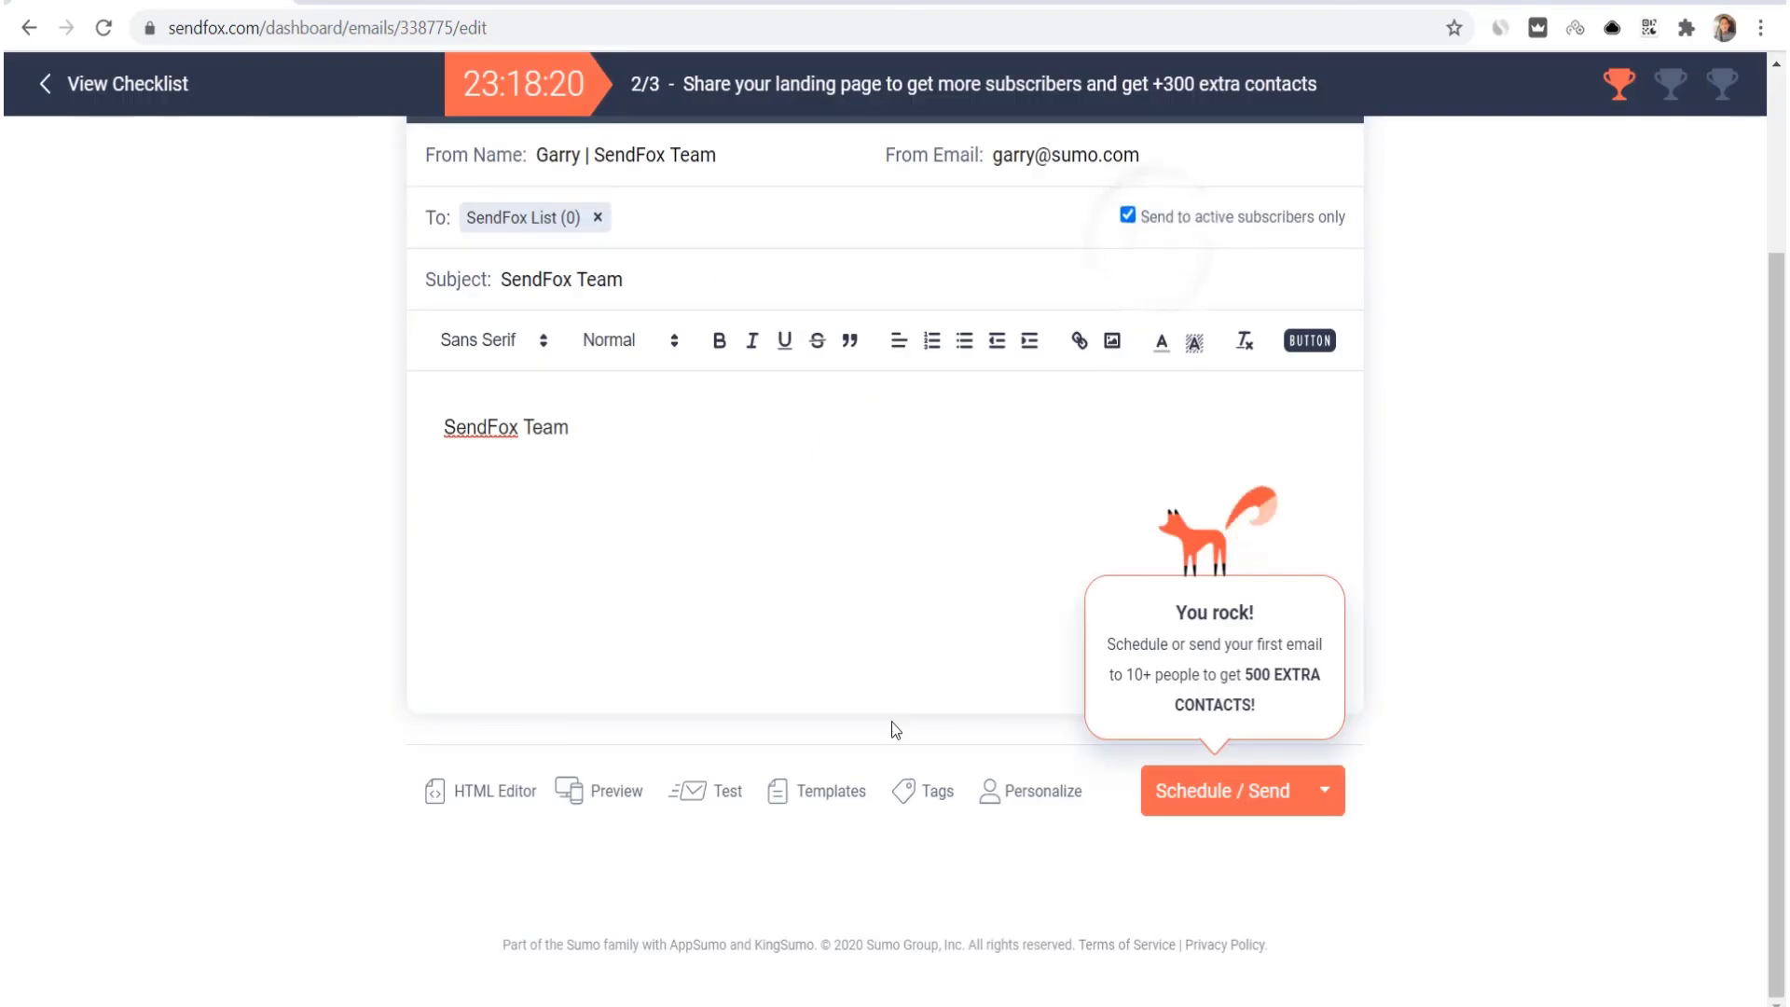
- Browse the email templates and close the panel without choosing one
left_click(837, 794)
scroll(1054, 508, "down", 5)
scroll(1055, 508, "down", 3)
scroll(1055, 508, "up", 8)
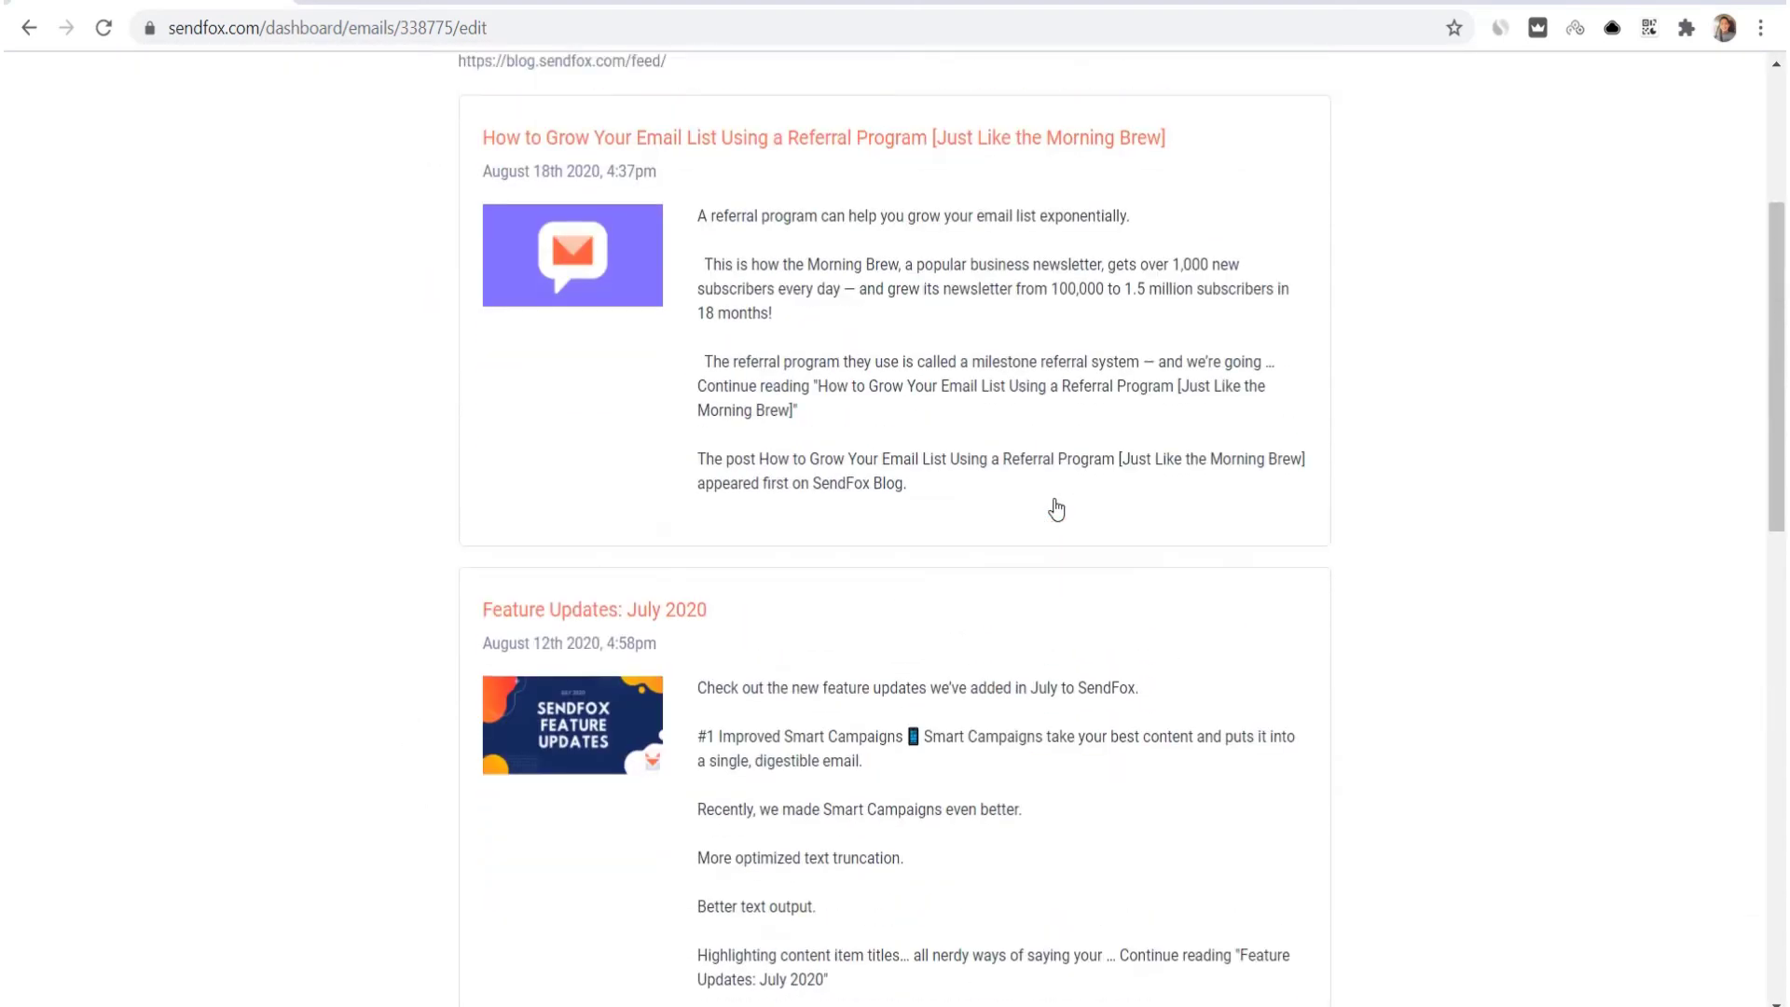
left_click(1559, 335)
- Replace the Landing page campaigns tag with a new Newsletter tag
left_click(923, 792)
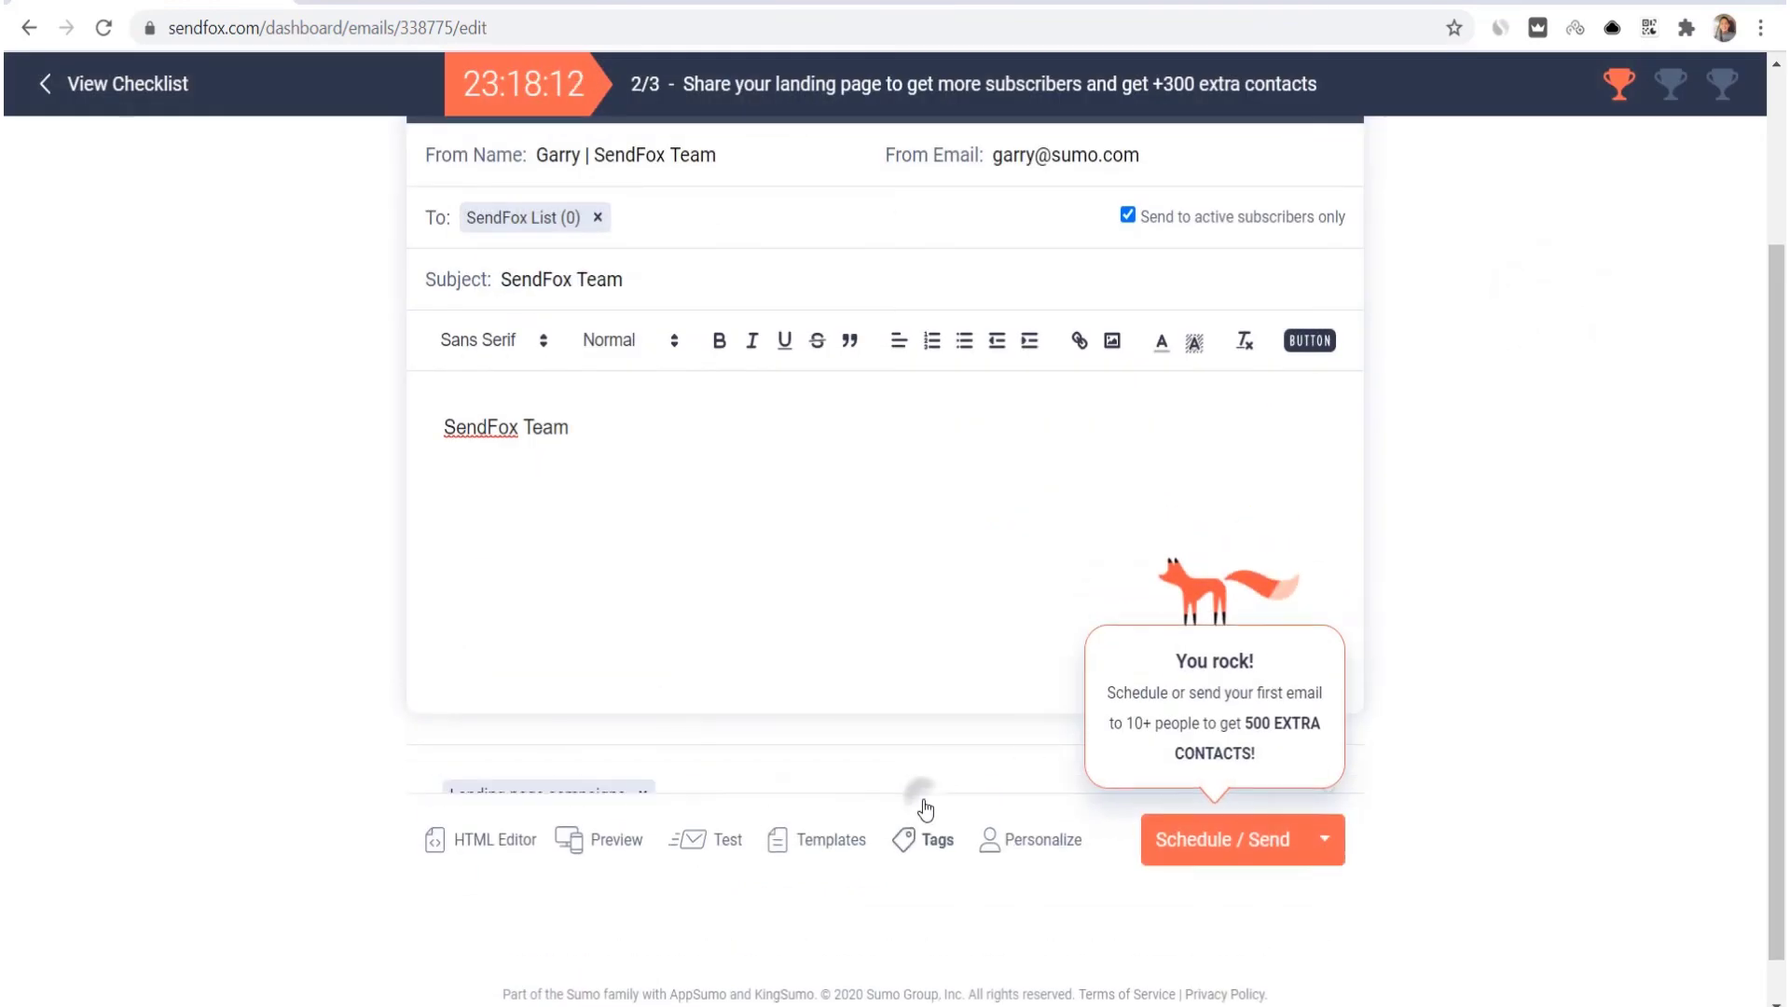
left_click(789, 638)
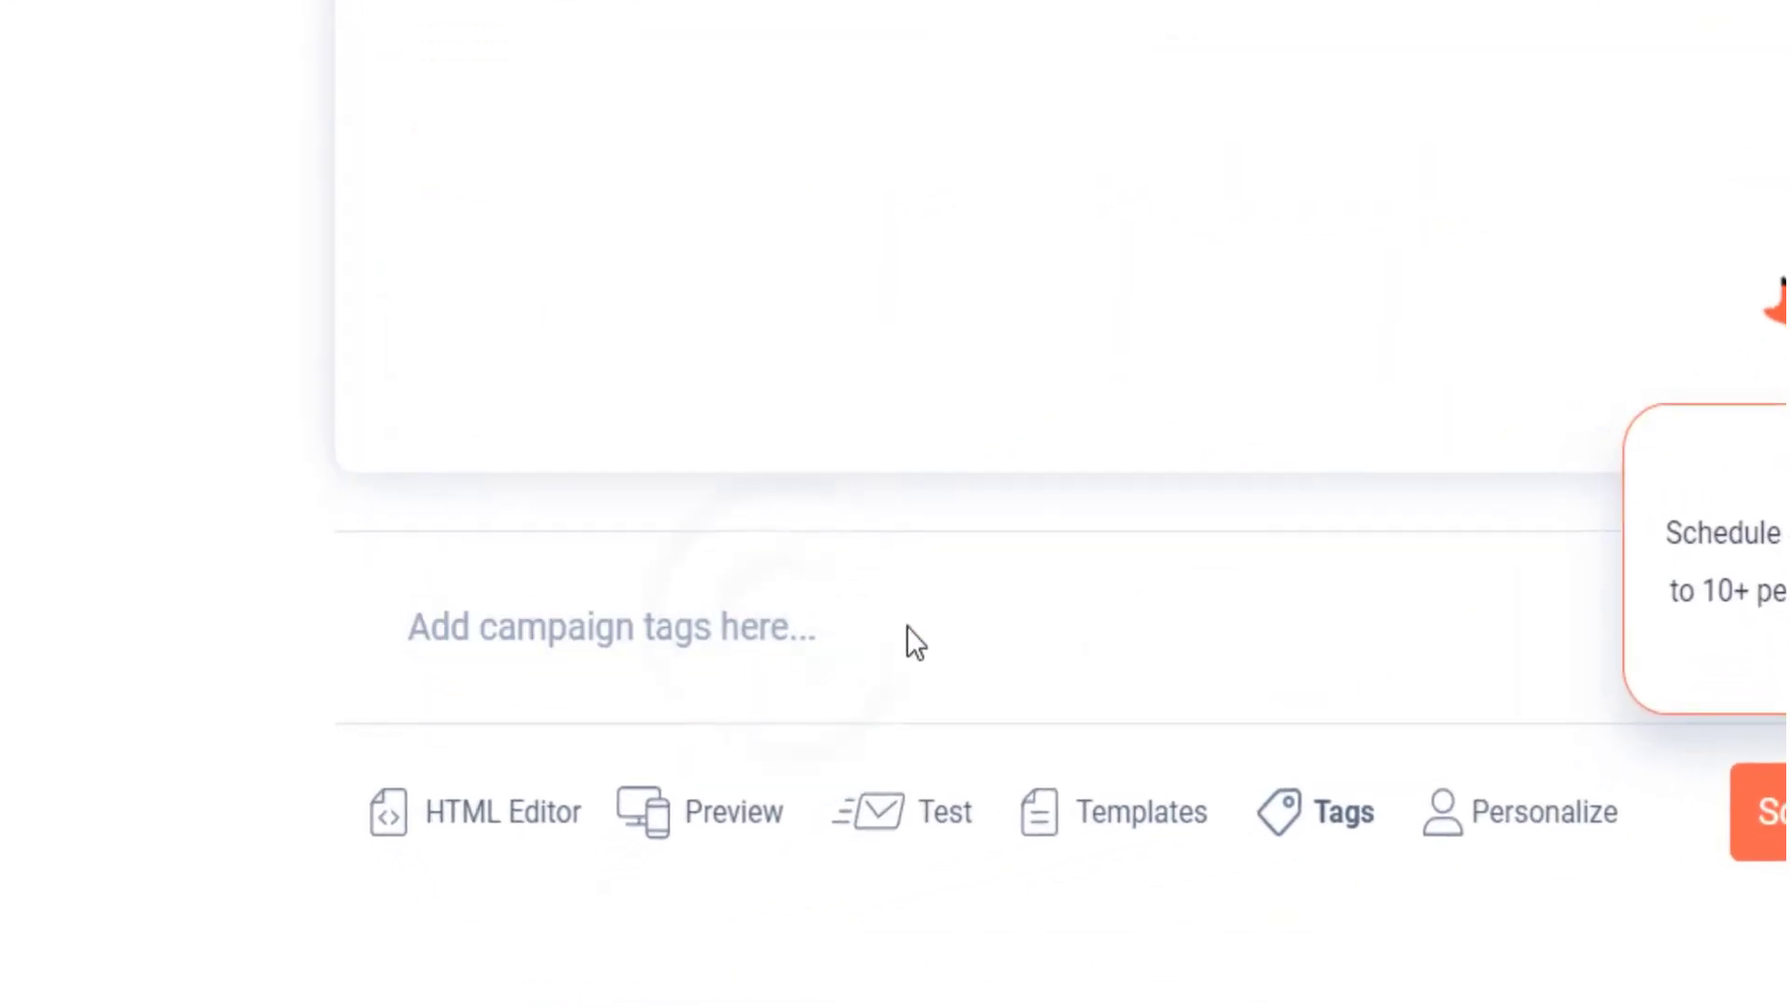
type("Newsletter")
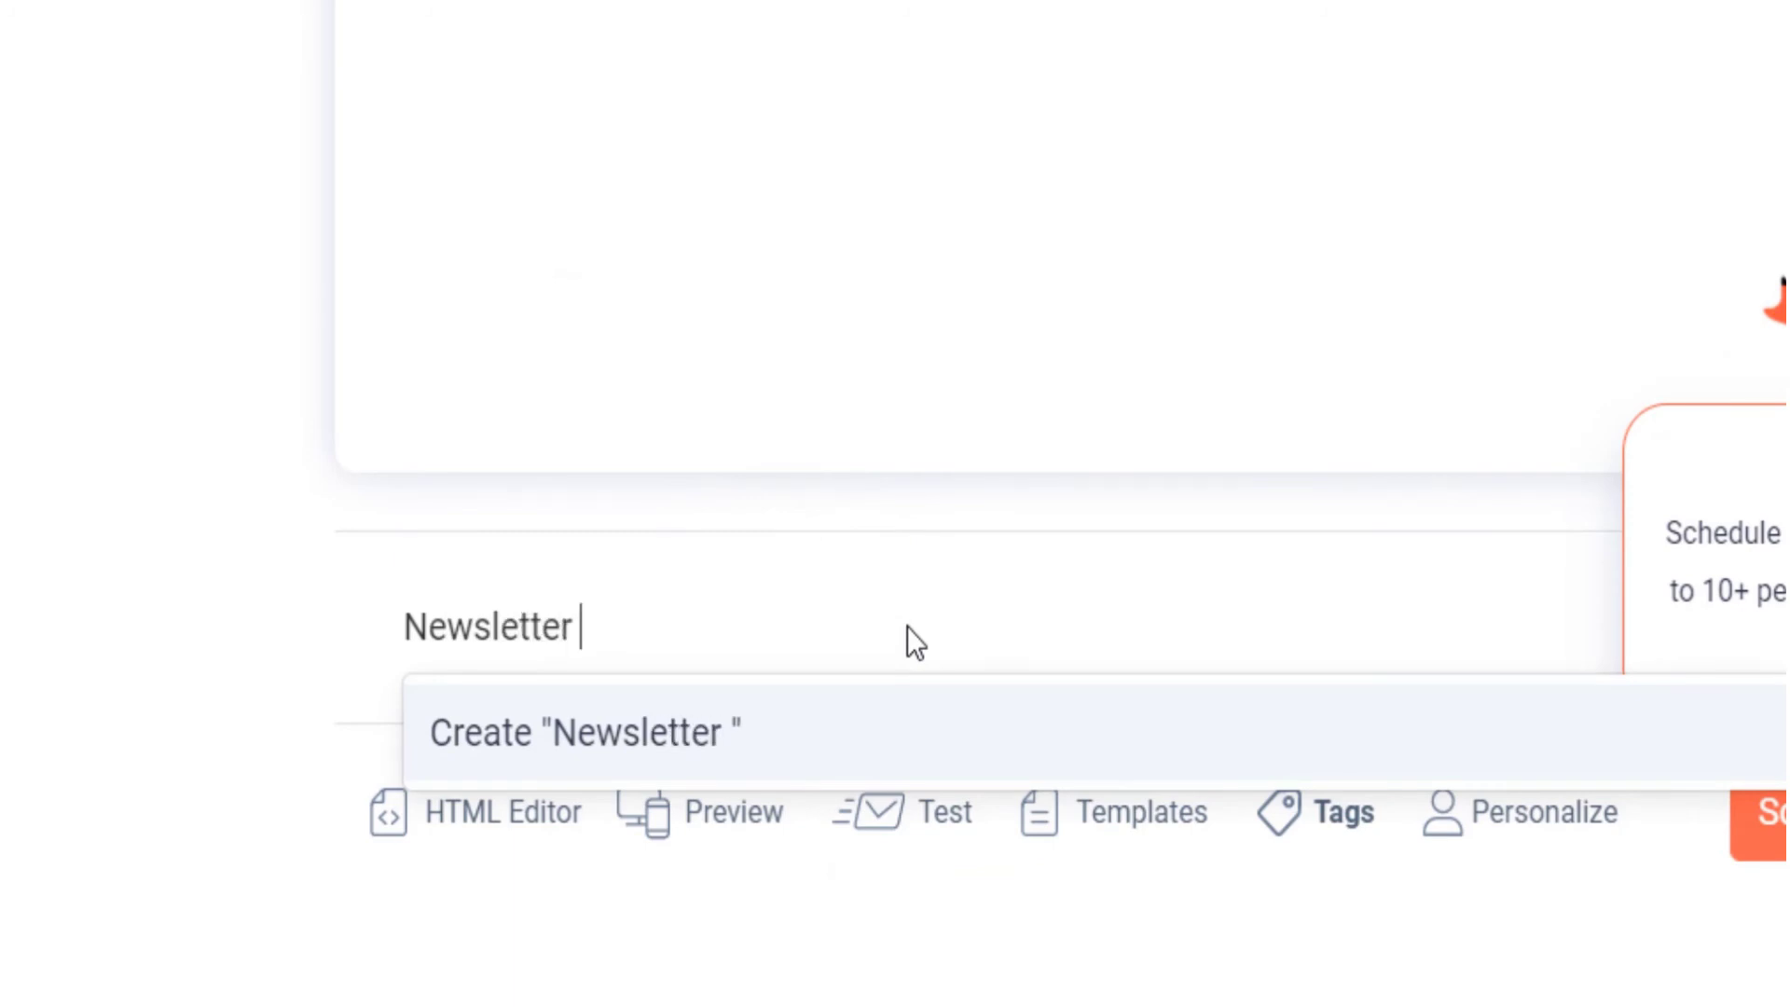
left_click(843, 735)
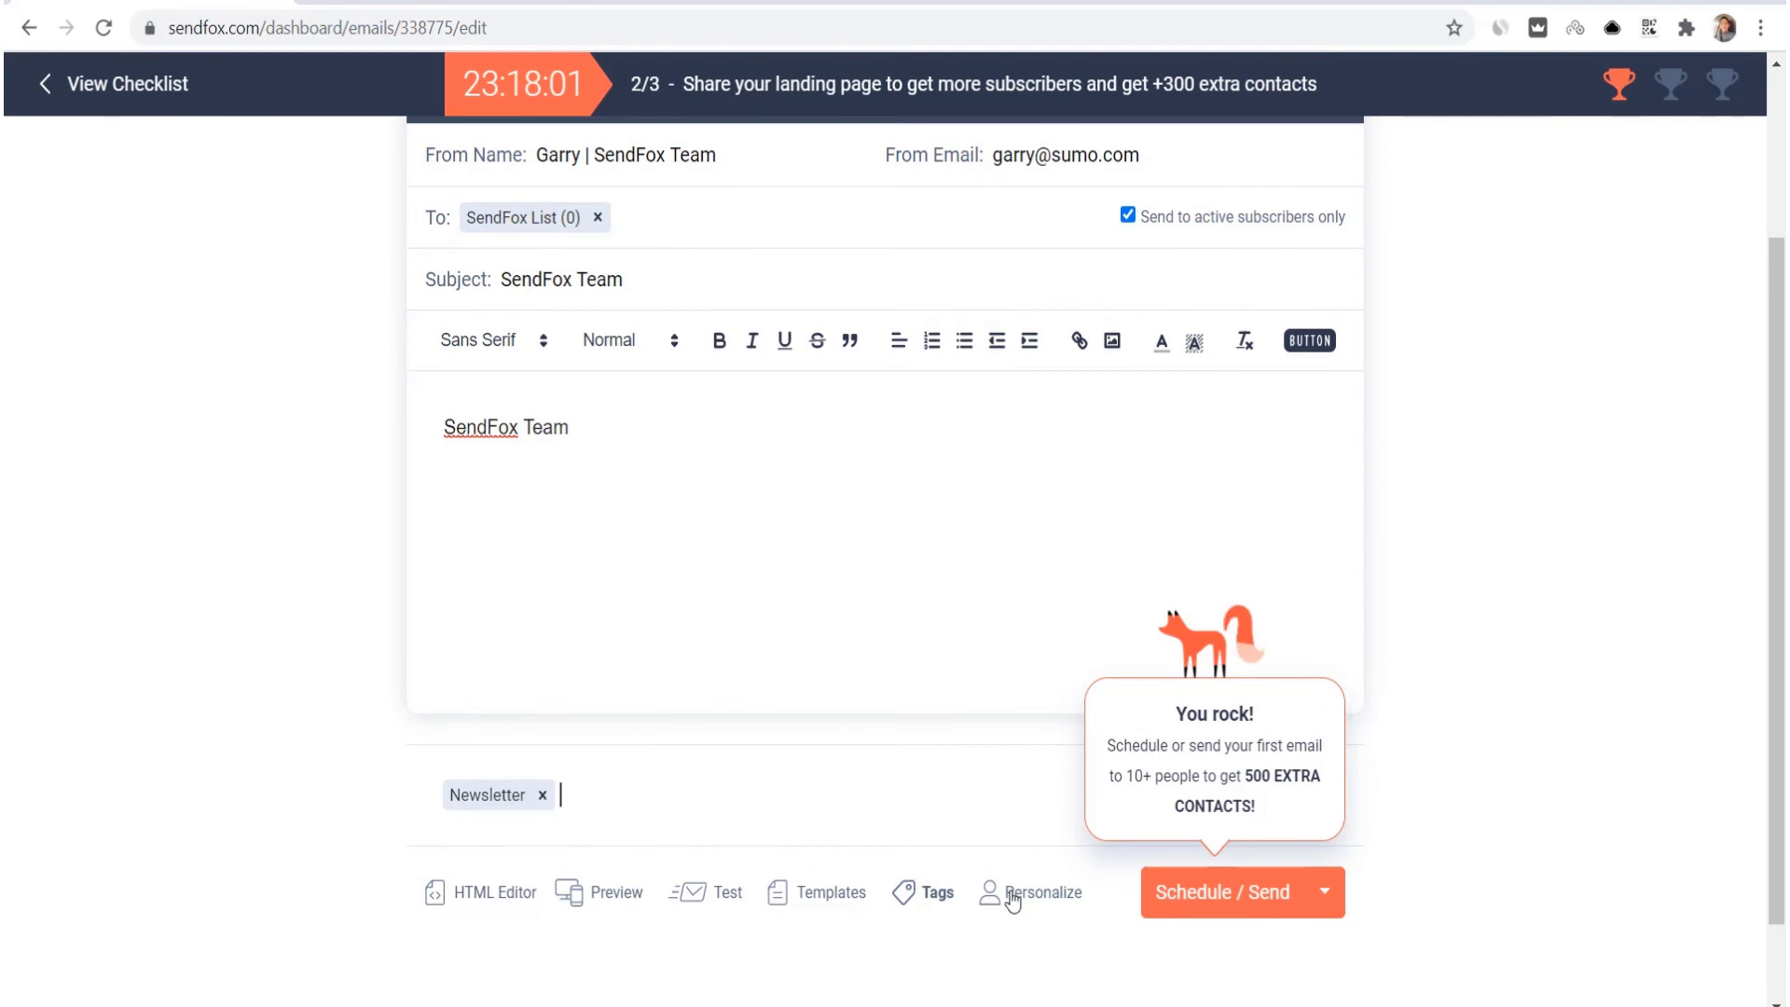
- Overwrite the body with 'Hi {{contact.first_name}},' using the copied first-name personalization tag
left_click(1013, 898)
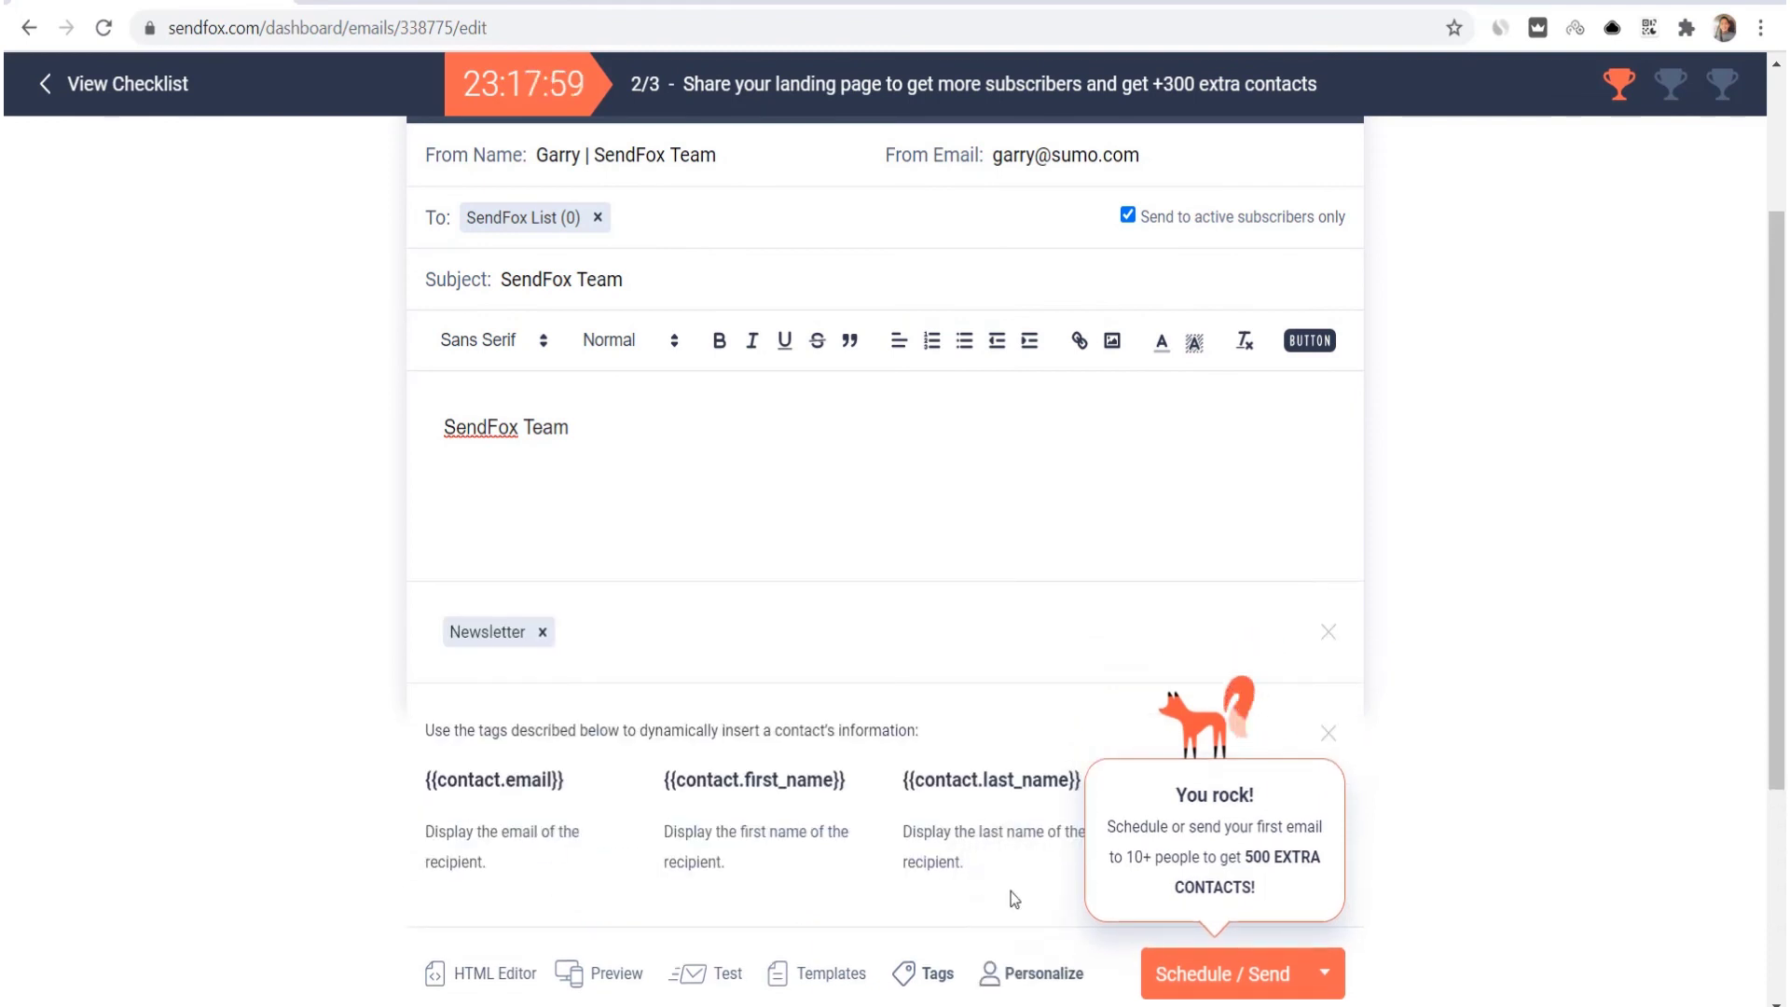
left_click_drag(867, 788, 659, 785)
key("ctrl+c")
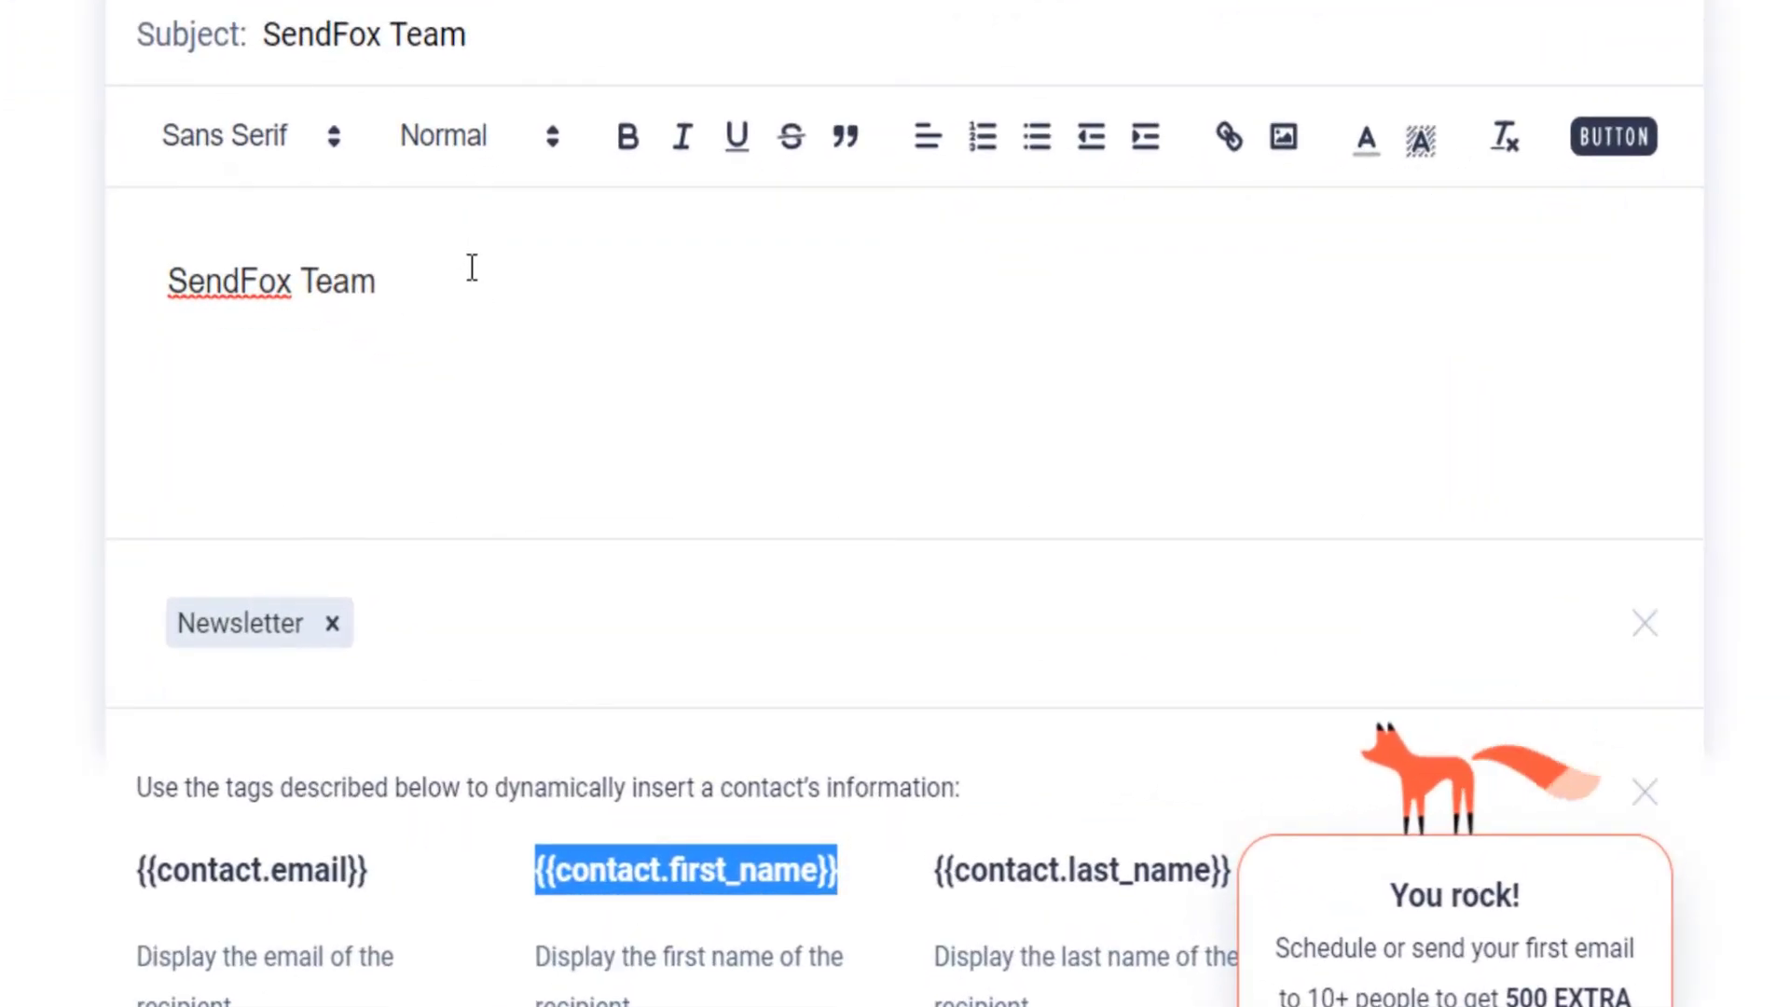
left_click_drag(471, 267, 152, 299)
type("Hi")
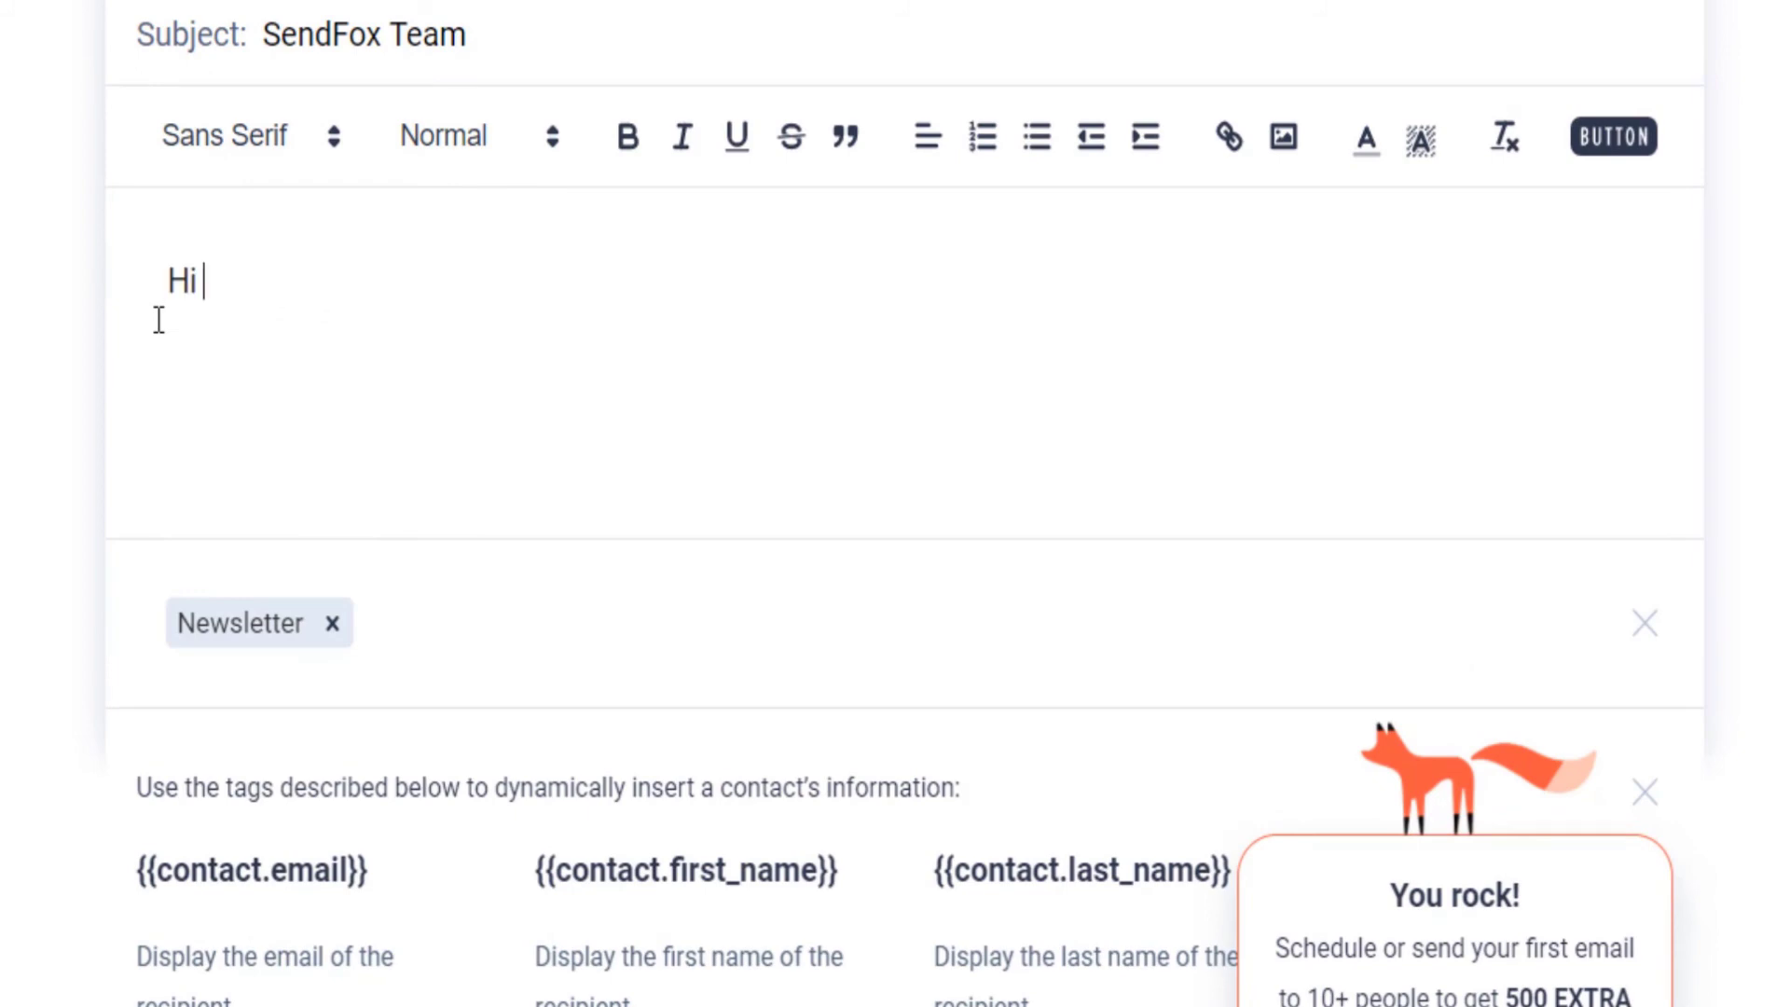
key("ctrl+v")
type(",")
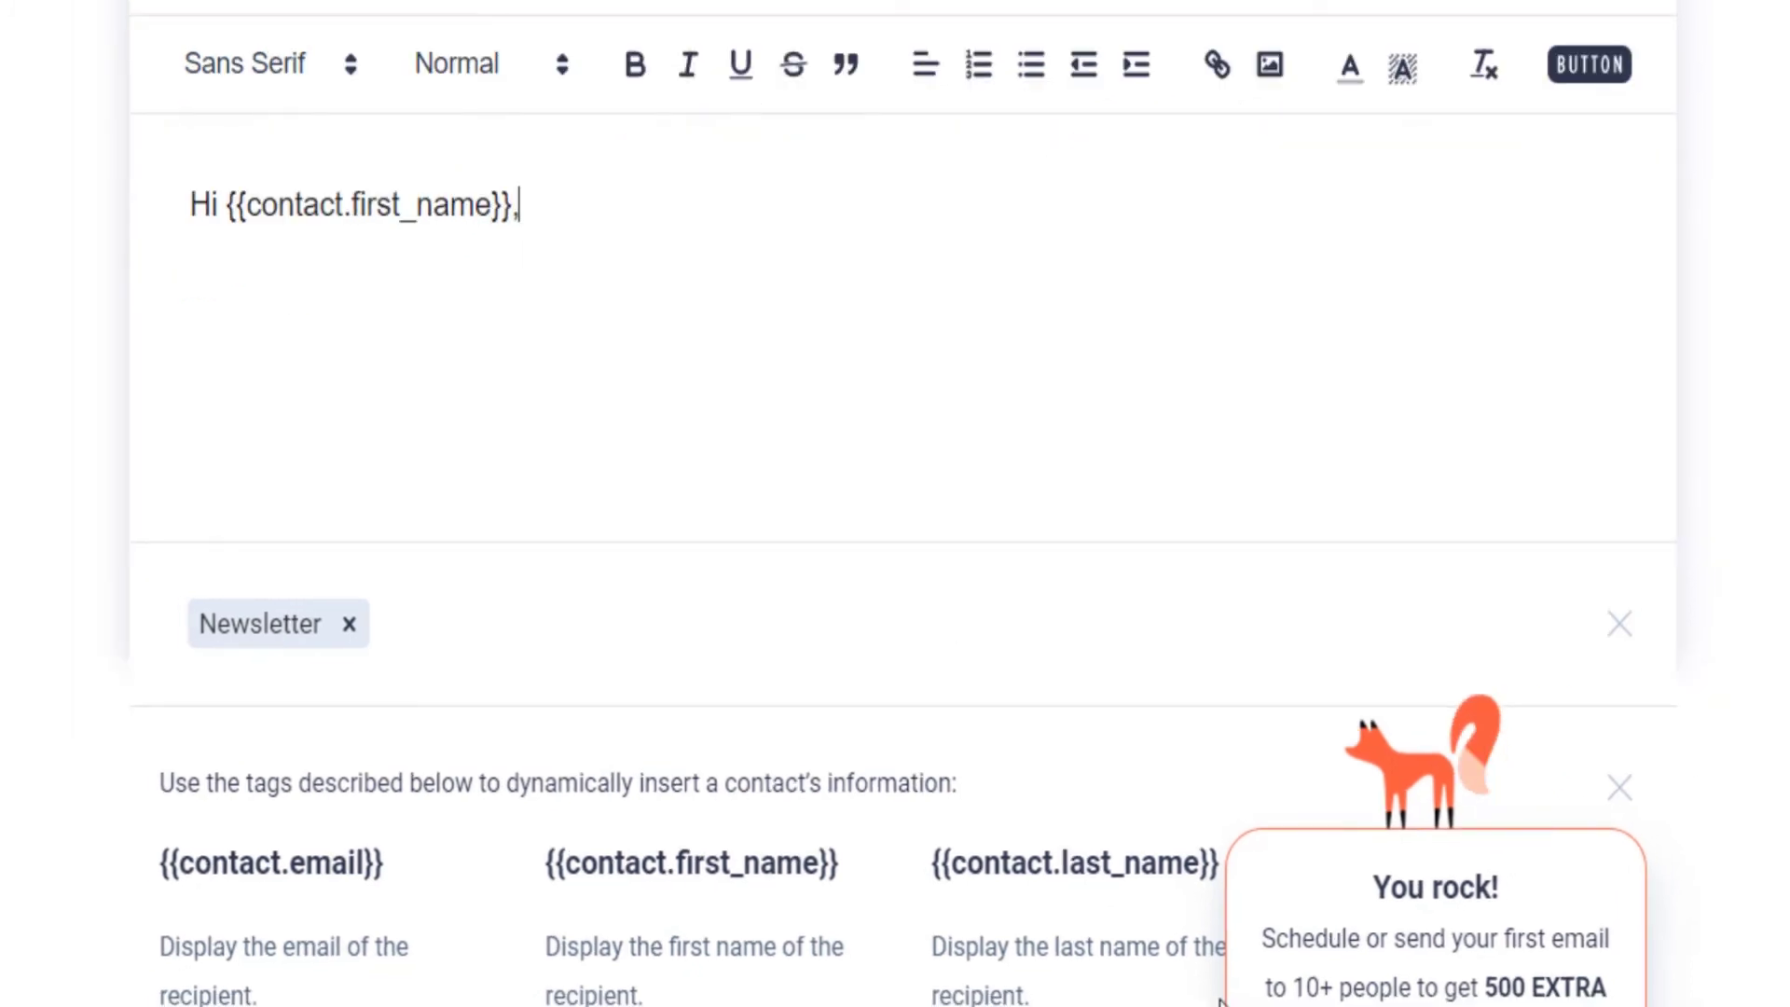
left_click(1324, 882)
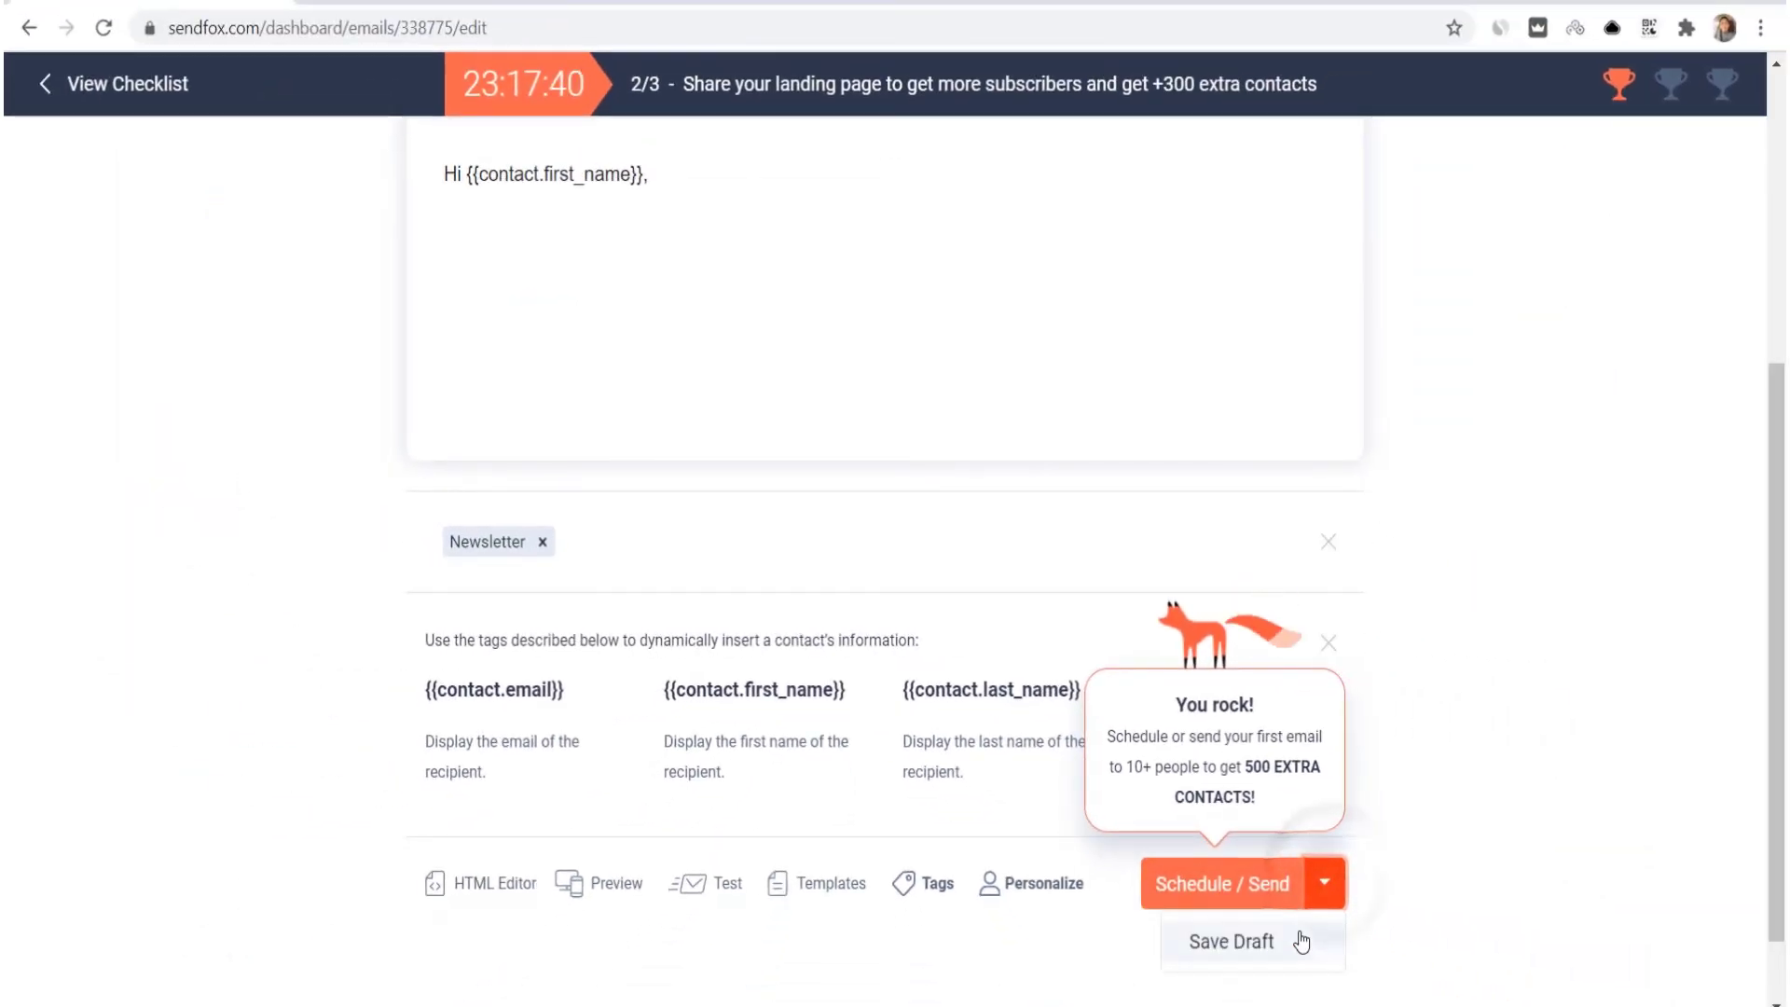
- Check the schedule date picker and the Send Now tab, then return to the Dashboard
left_click(1264, 893)
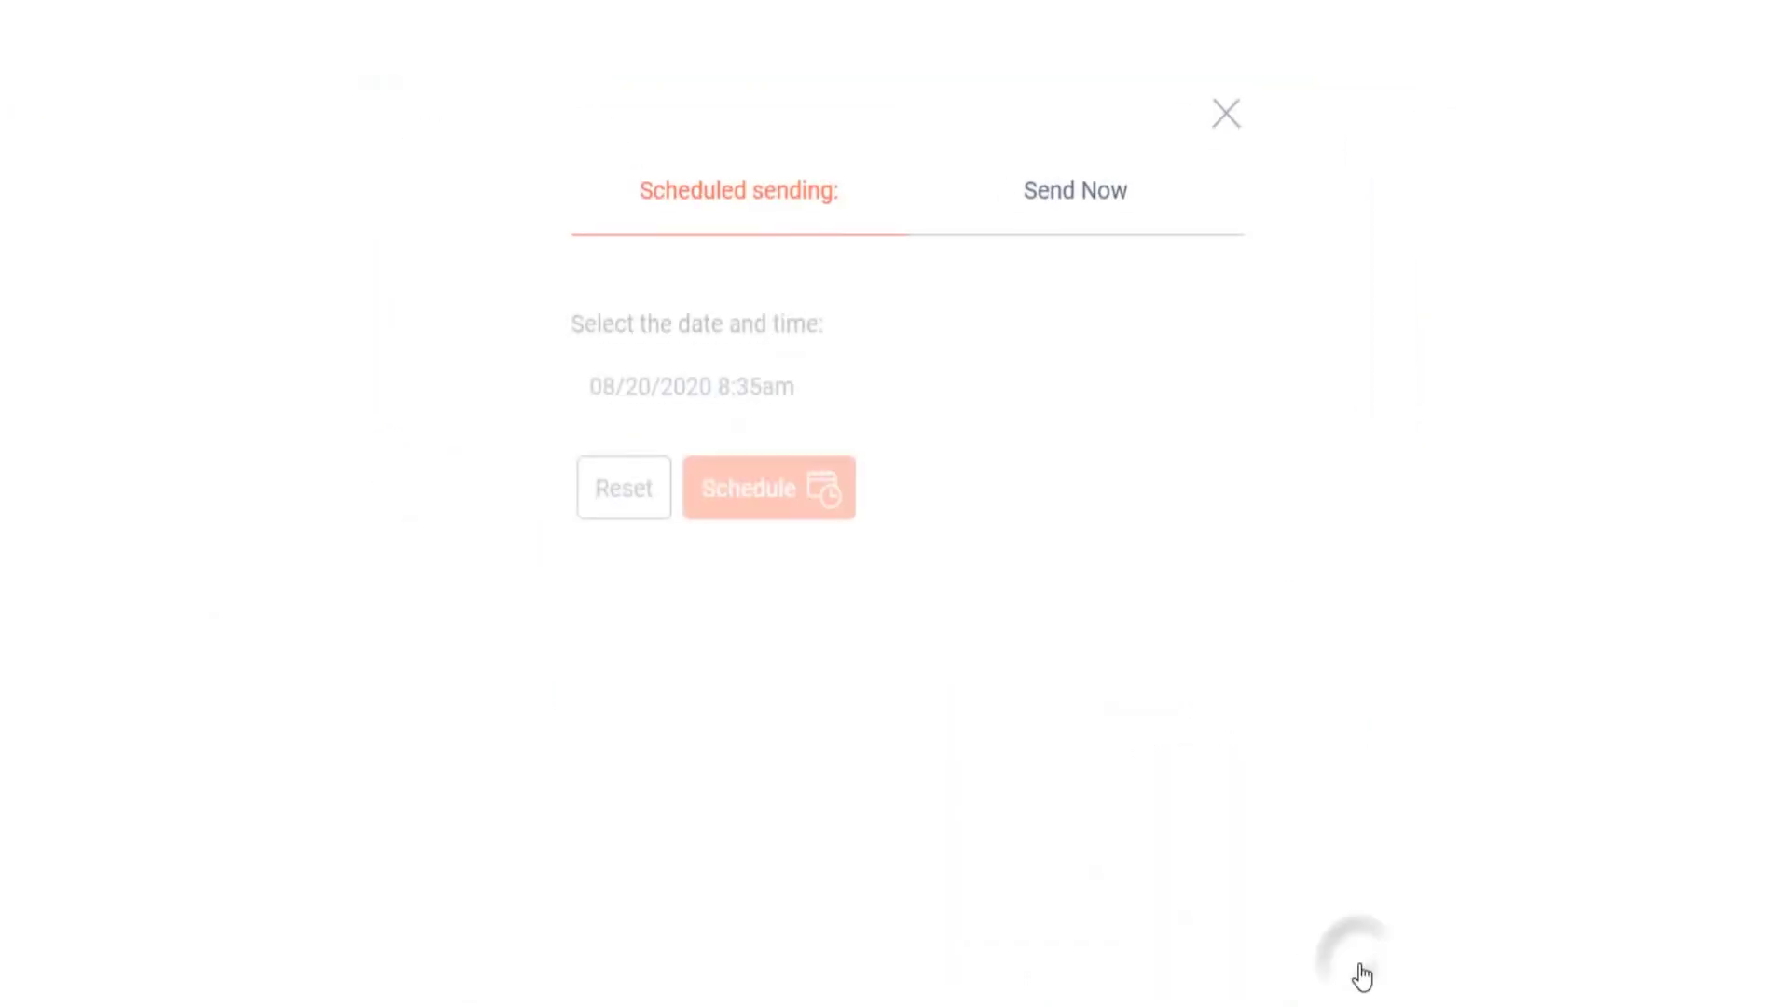
left_click(822, 388)
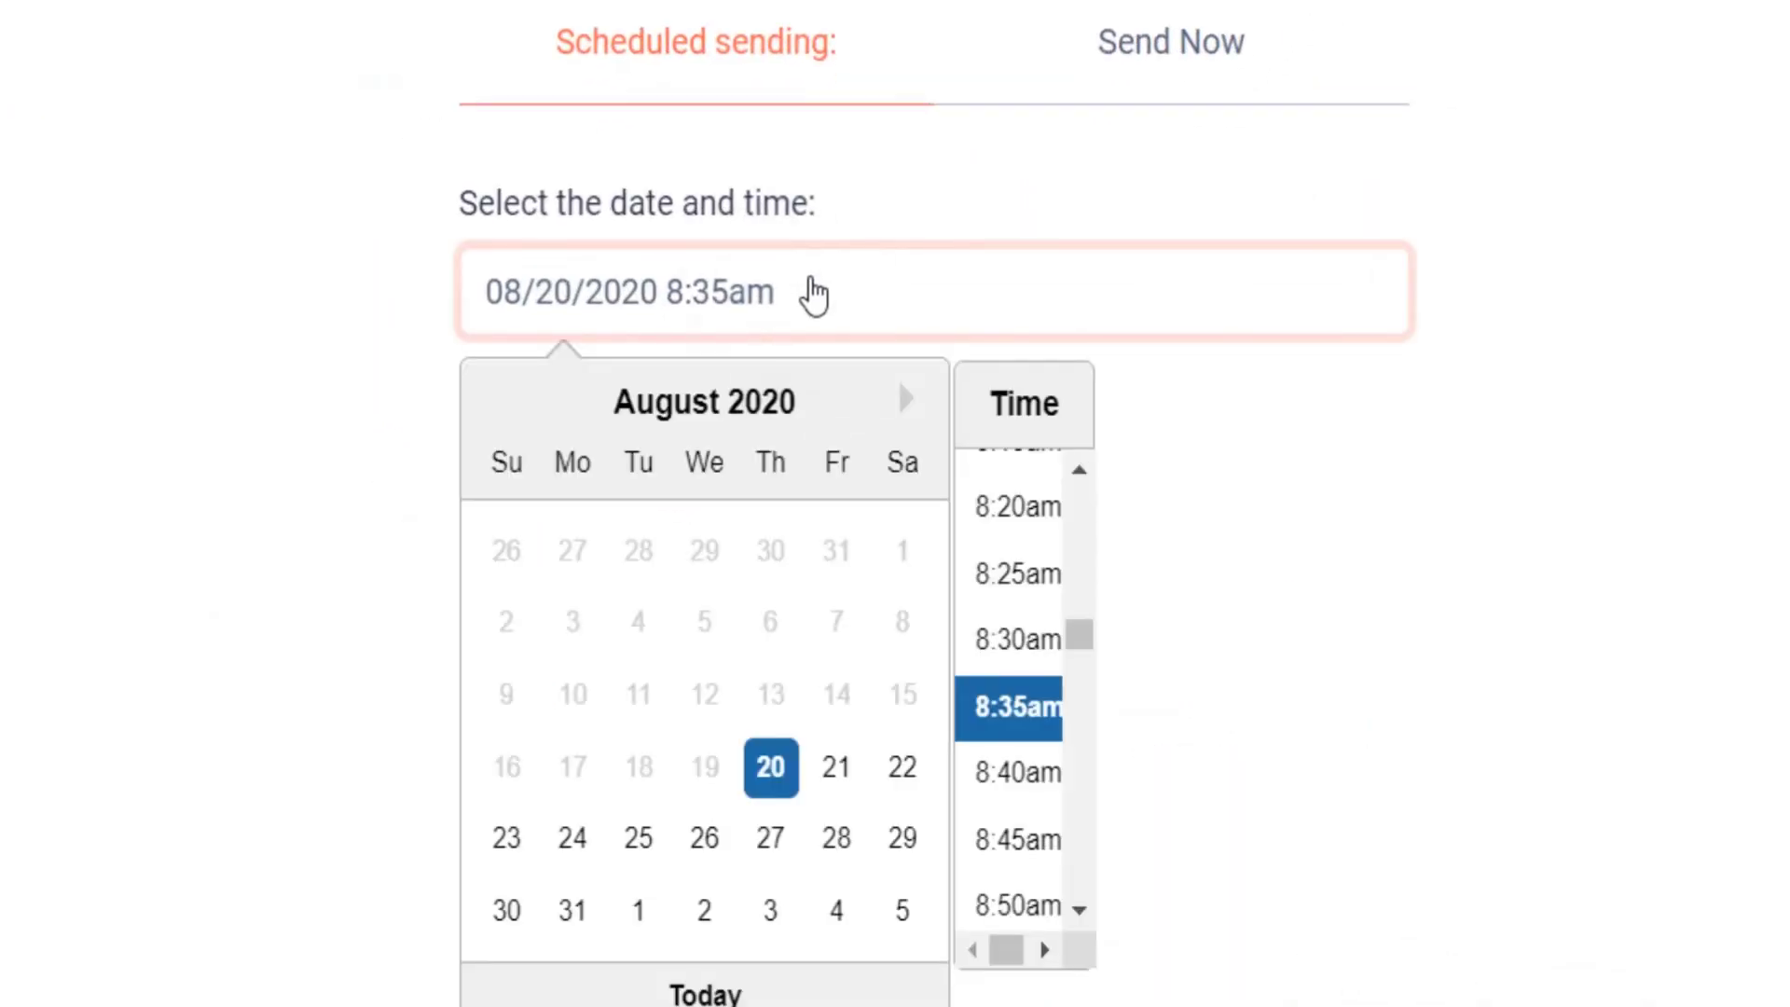
left_click(1153, 44)
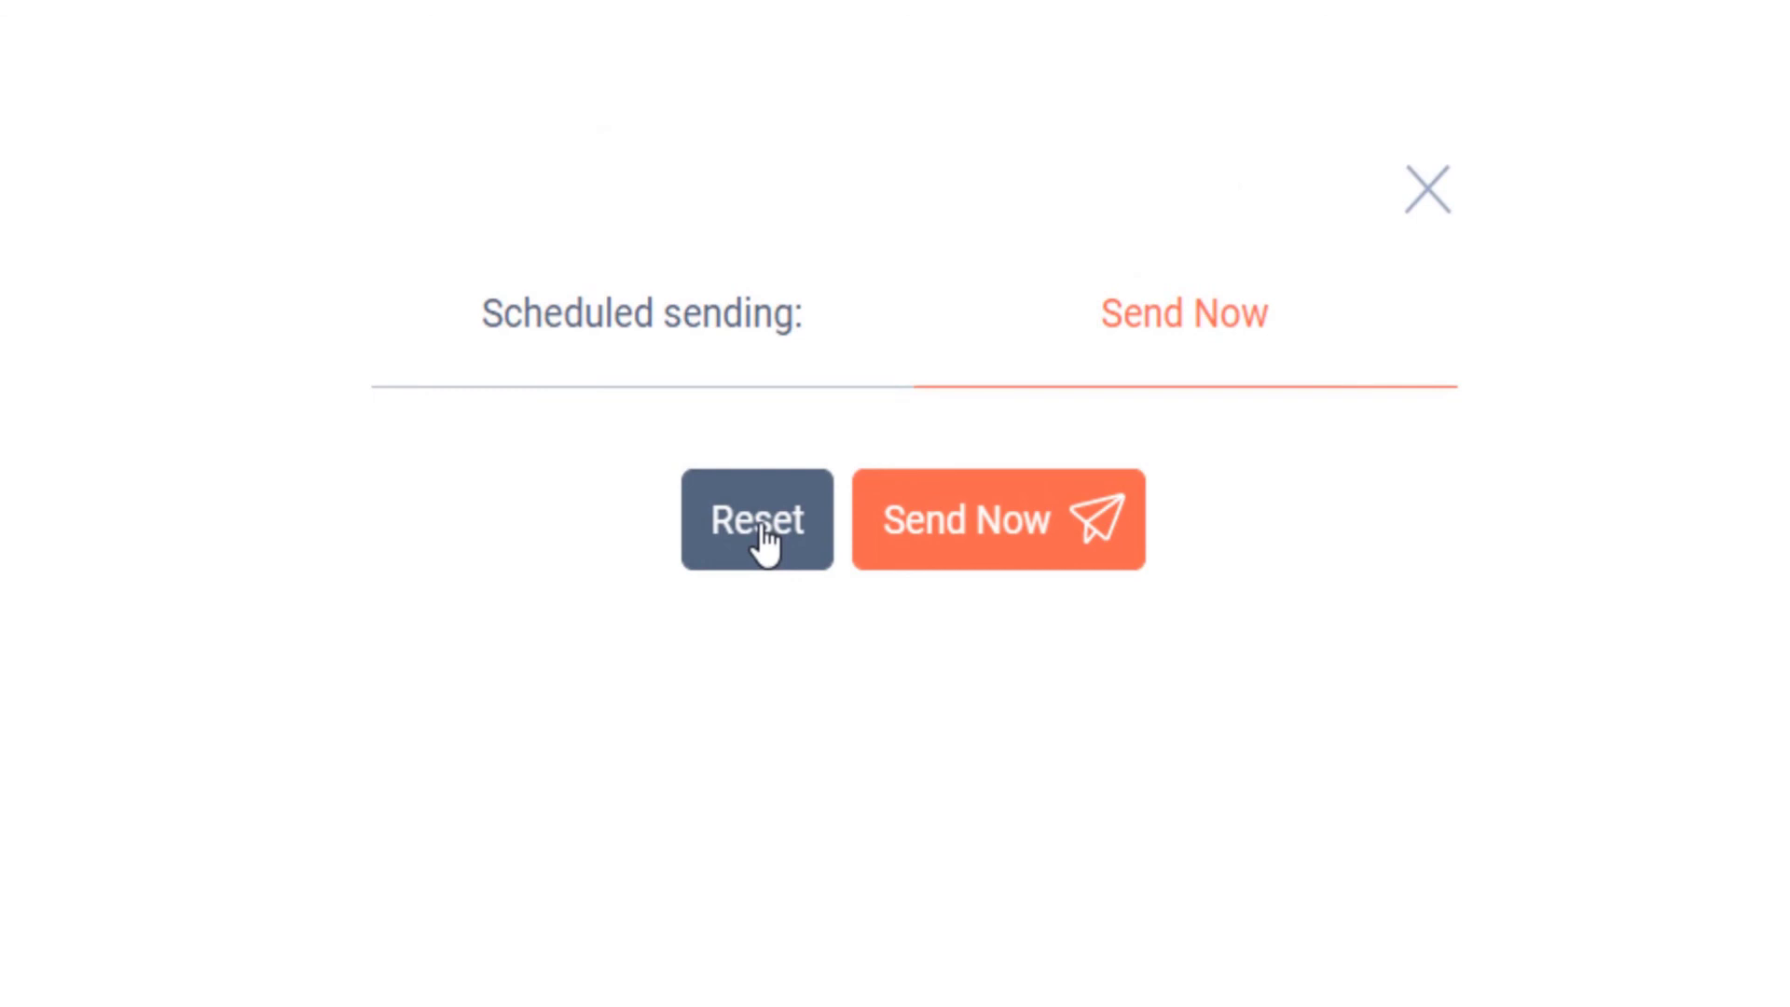
left_click(1427, 189)
left_click(523, 159)
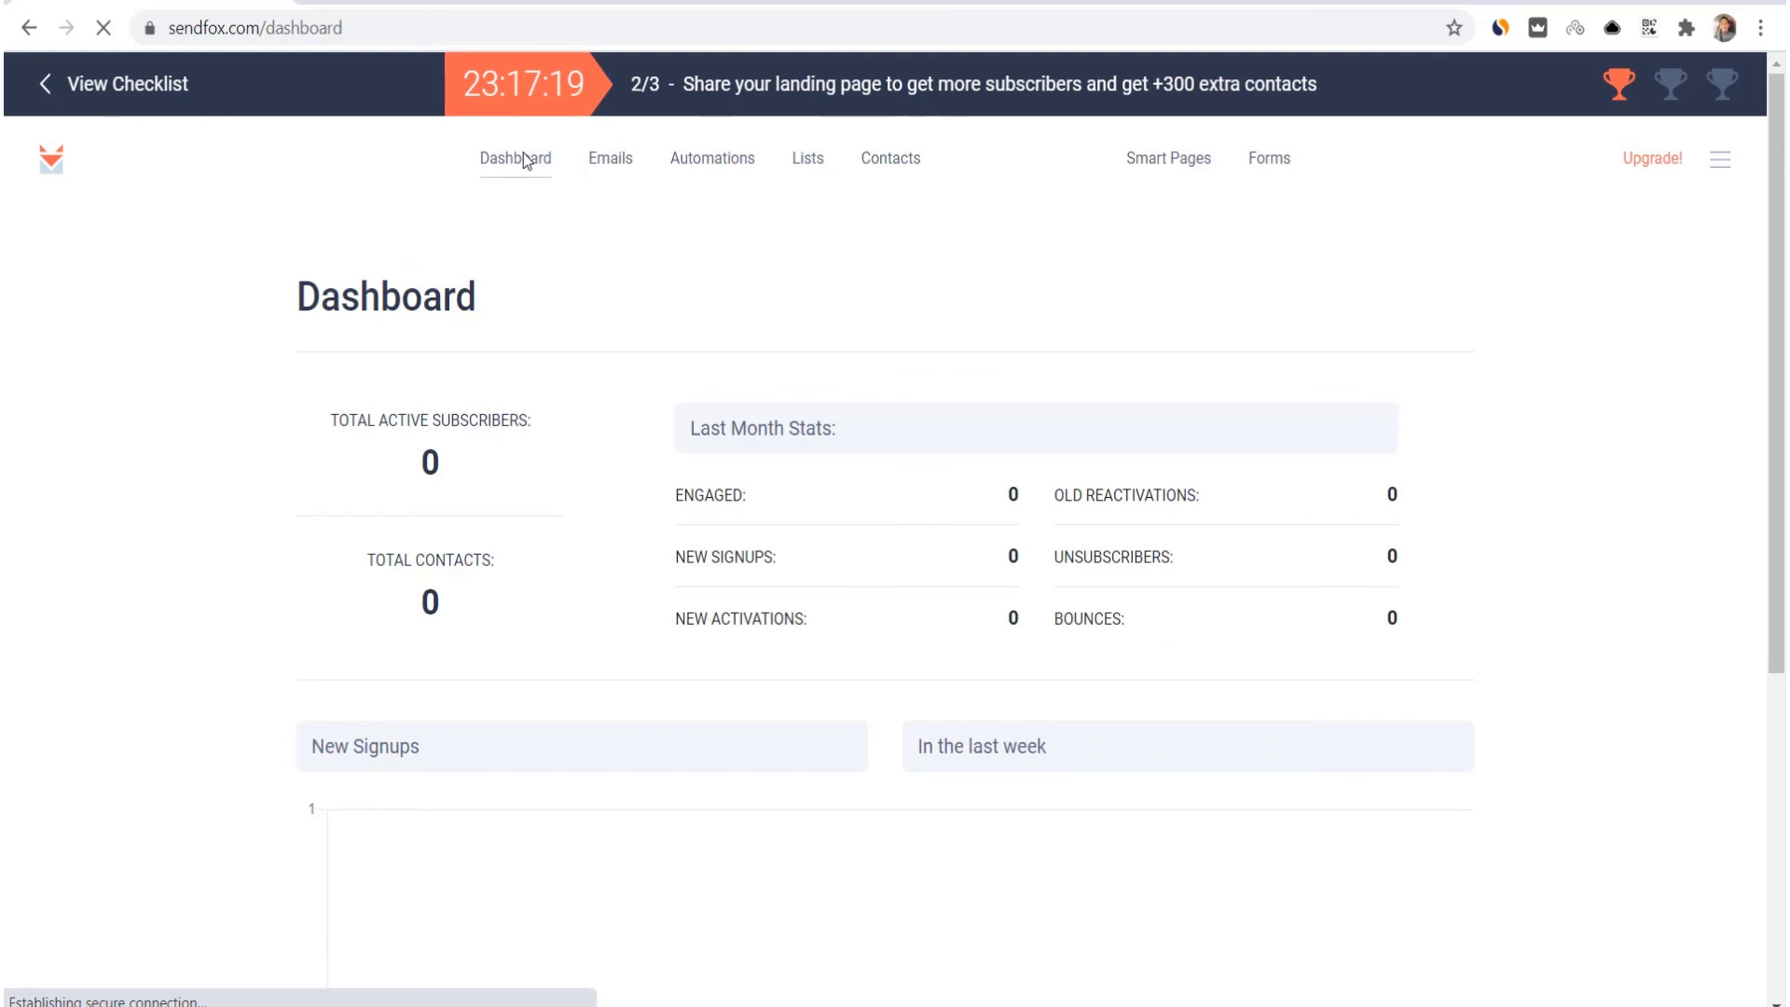
- Open the account menu from the top-right menu icon
left_click(1721, 159)
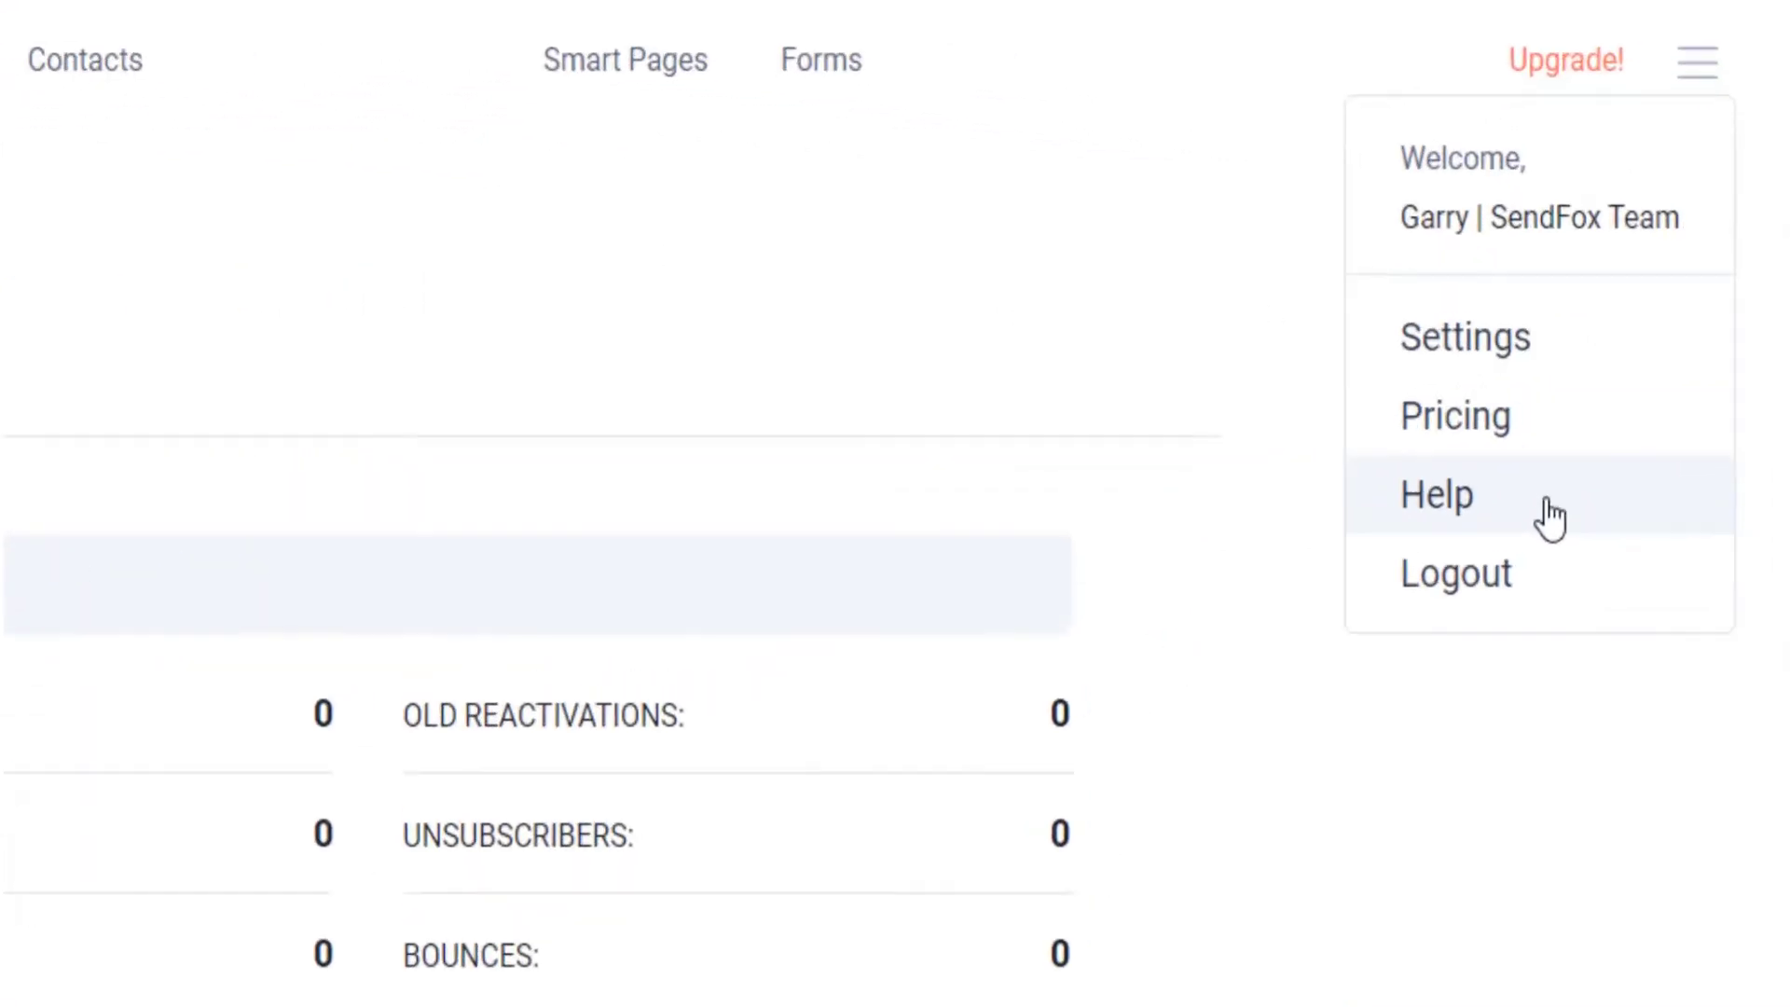